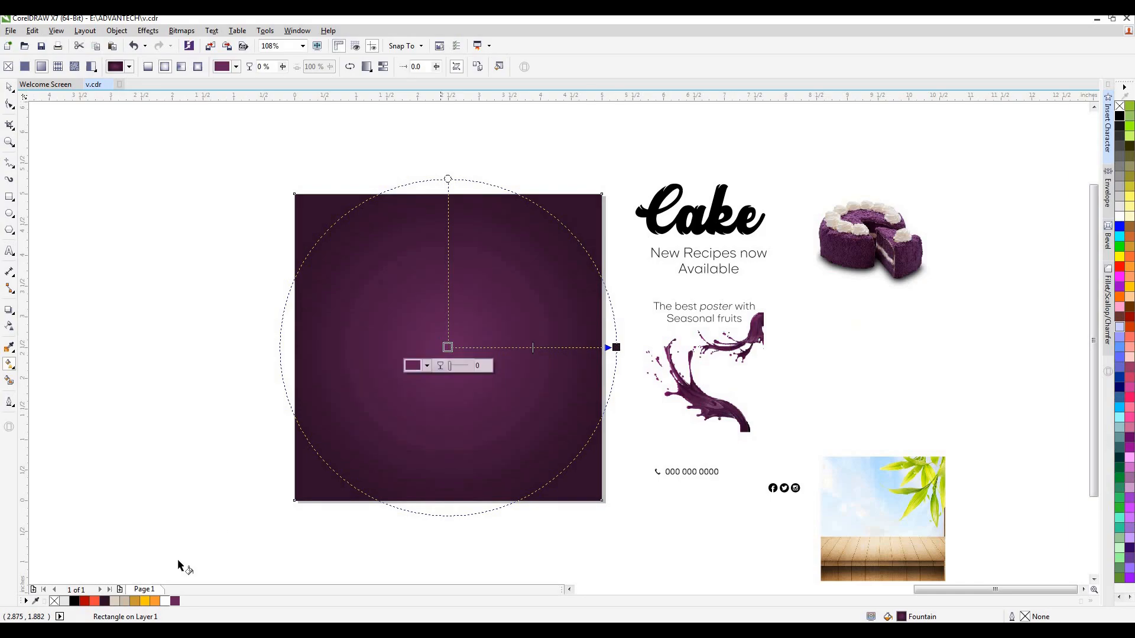
# Step: Brighten the centre colour of the square's radial fountain fill to a lighter purple
pyautogui.moveTo(175, 602); pyautogui.dragTo(199, 597)
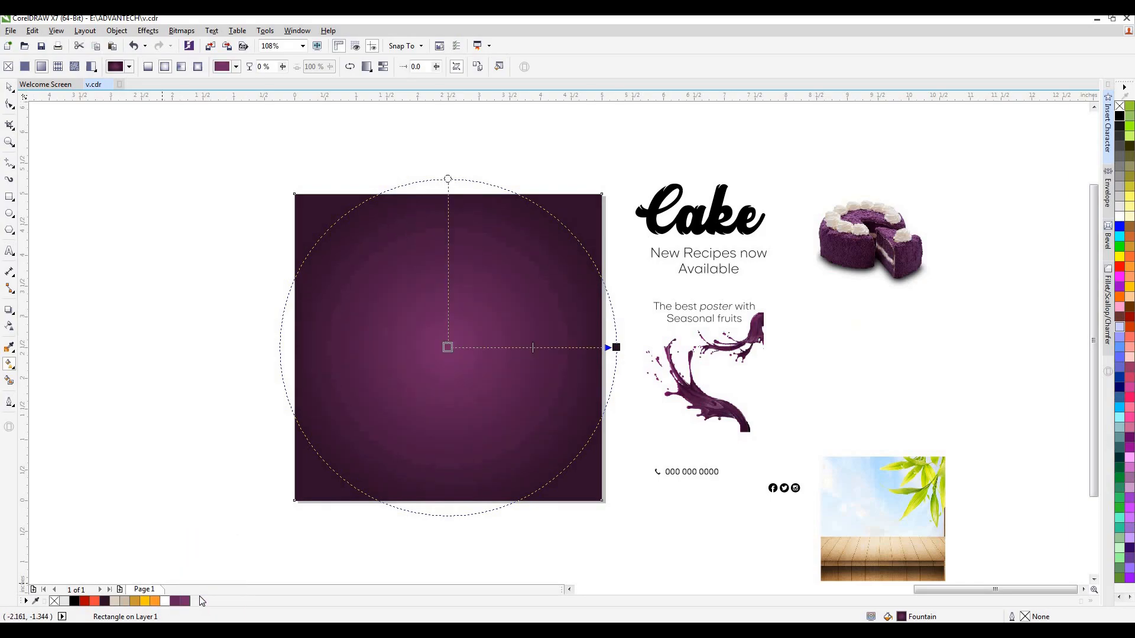
pyautogui.click(9, 90)
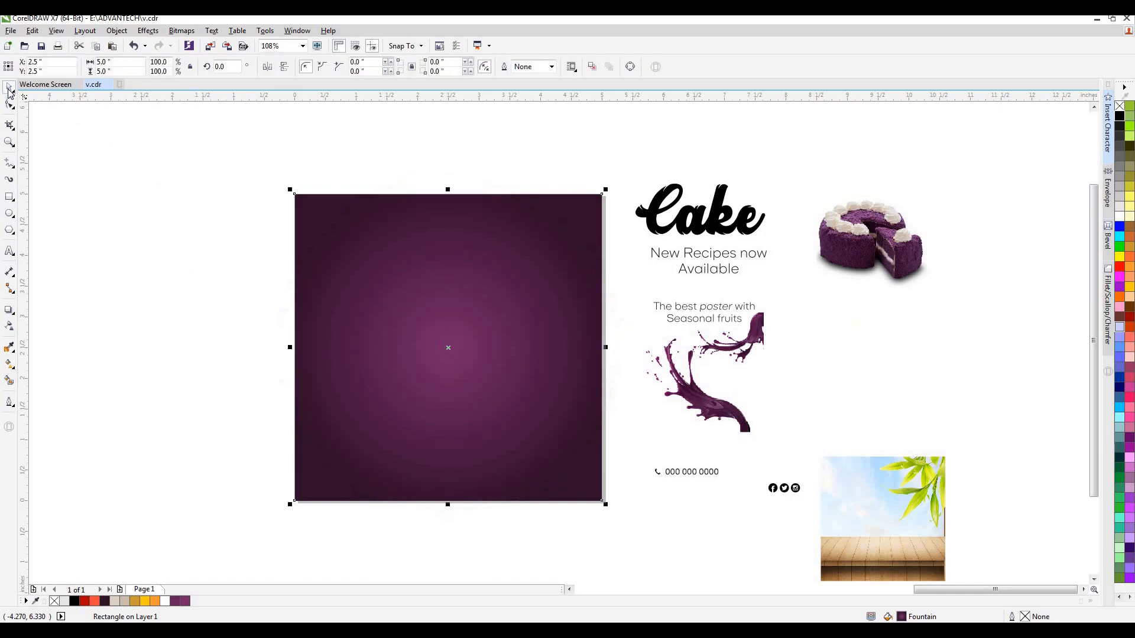
pyautogui.click(165, 274)
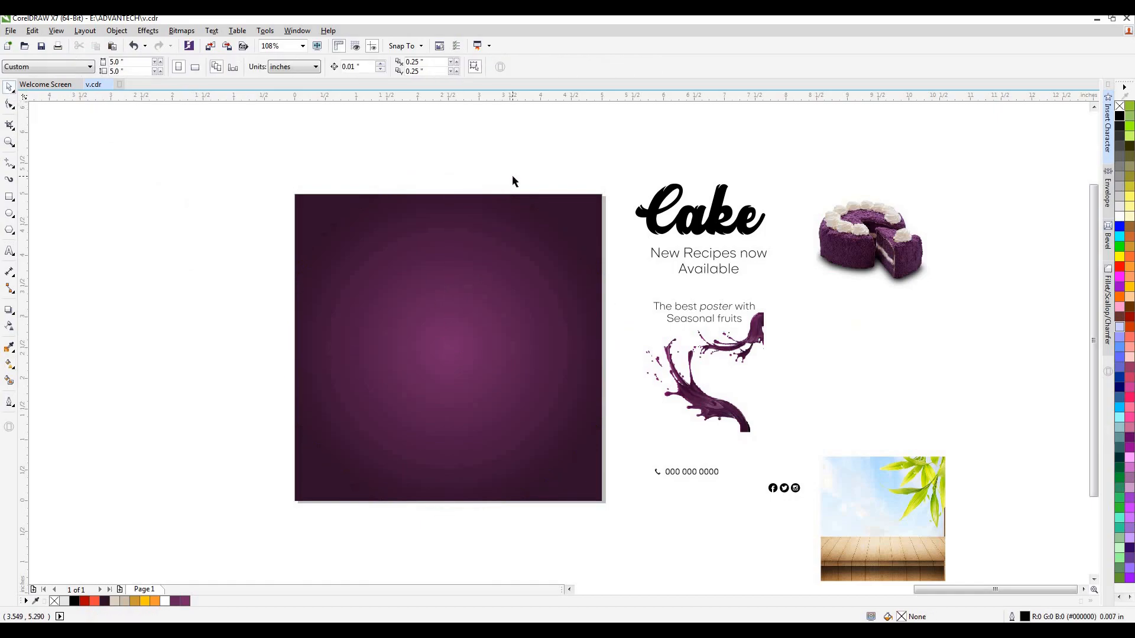
# Step: Place the wooden-board photo over the purple square and scale it to about 5.14 in wide and high
pyautogui.click(590, 214)
pyautogui.moveTo(888, 522); pyautogui.dragTo(360, 444)
pyautogui.moveTo(519, 313); pyautogui.dragTo(611, 186)
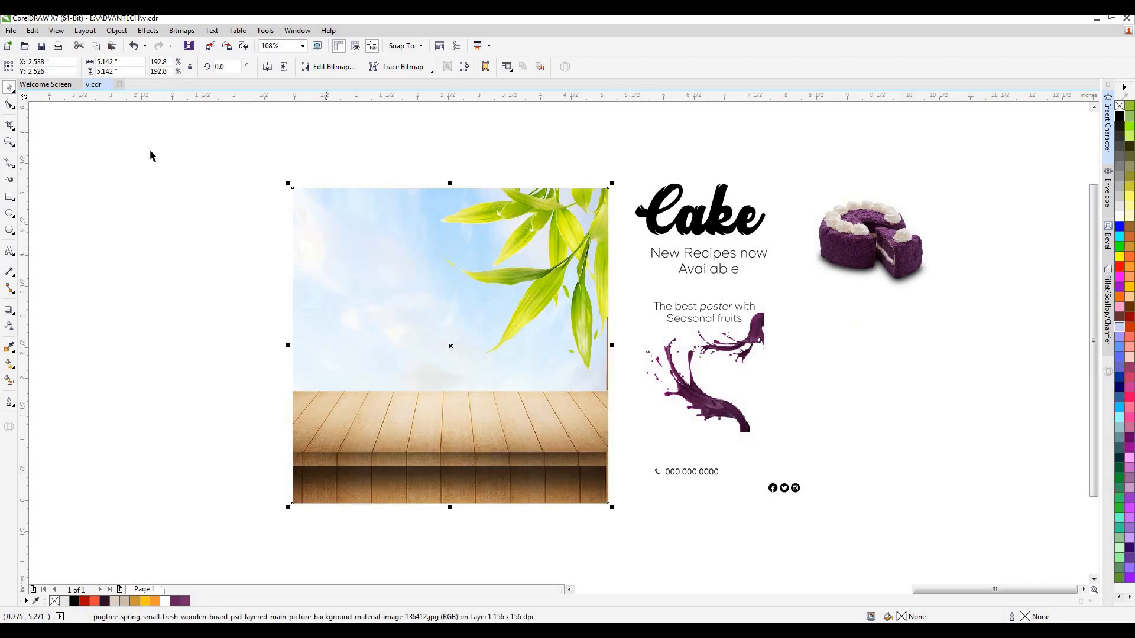
# Step: Crop the sky and leaves off the photo with the Shape tool, keeping the wooden table about 1.82 in high
pyautogui.click(10, 104)
pyautogui.moveTo(451, 186); pyautogui.dragTo(453, 392)
pyautogui.click(10, 87)
pyautogui.click(435, 514)
pyautogui.moveTo(455, 489); pyautogui.dragTo(454, 489)
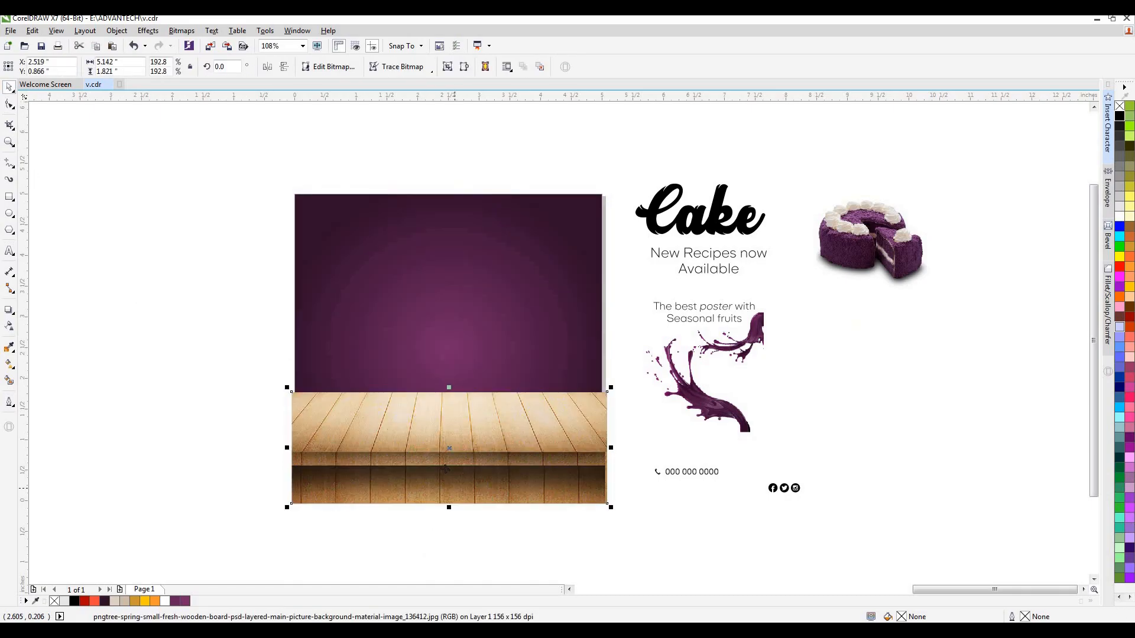
pyautogui.click(178, 32)
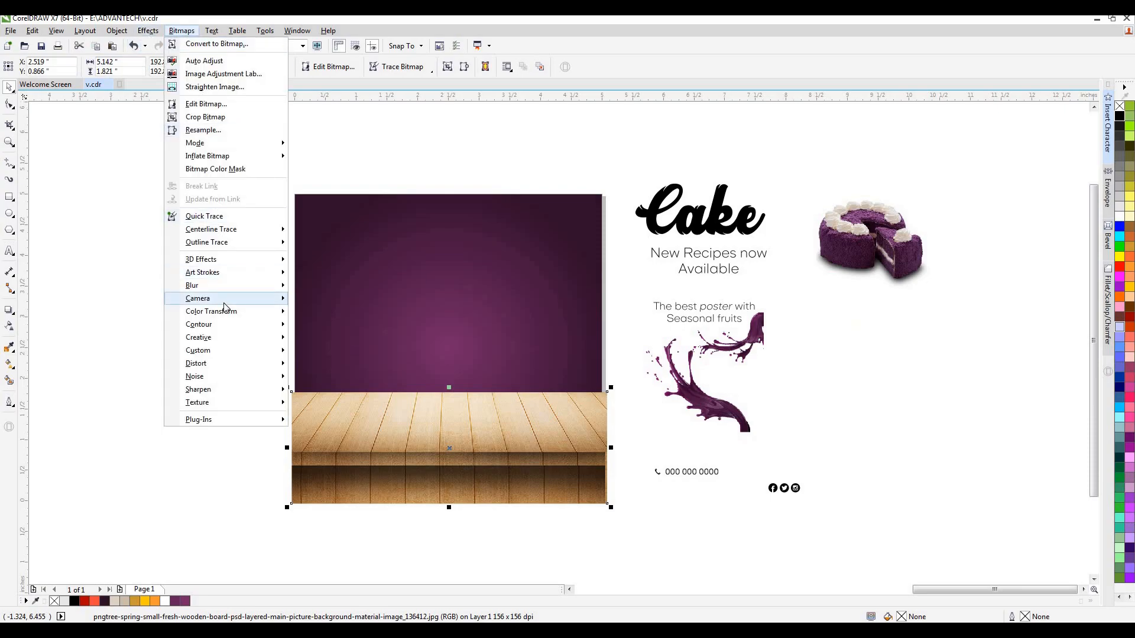
pyautogui.moveTo(224, 302)
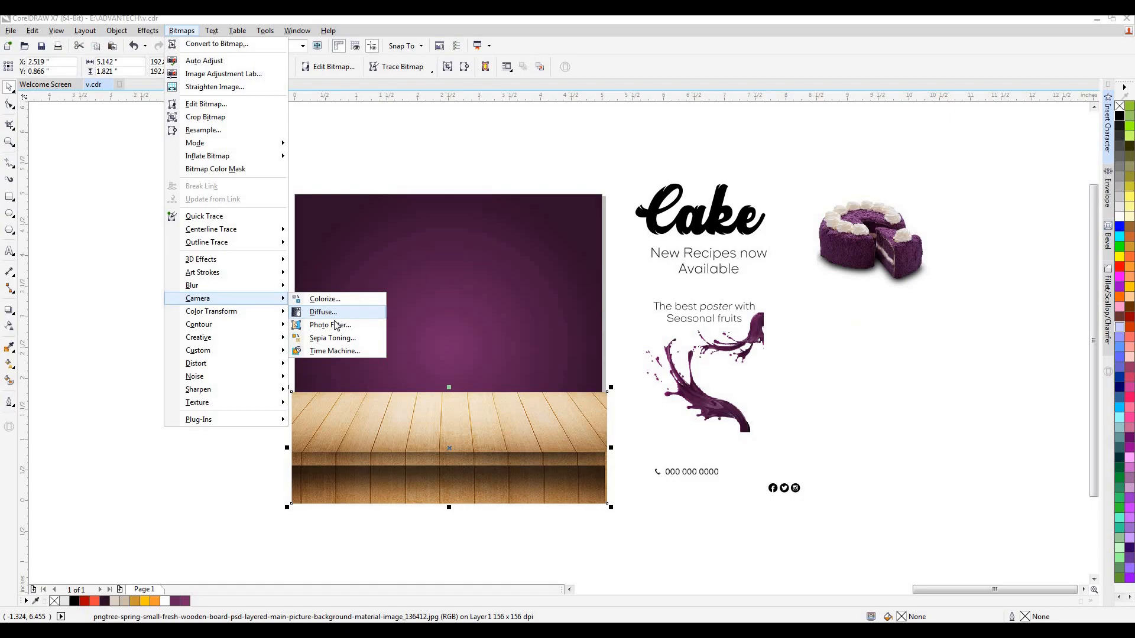
pyautogui.click(329, 325)
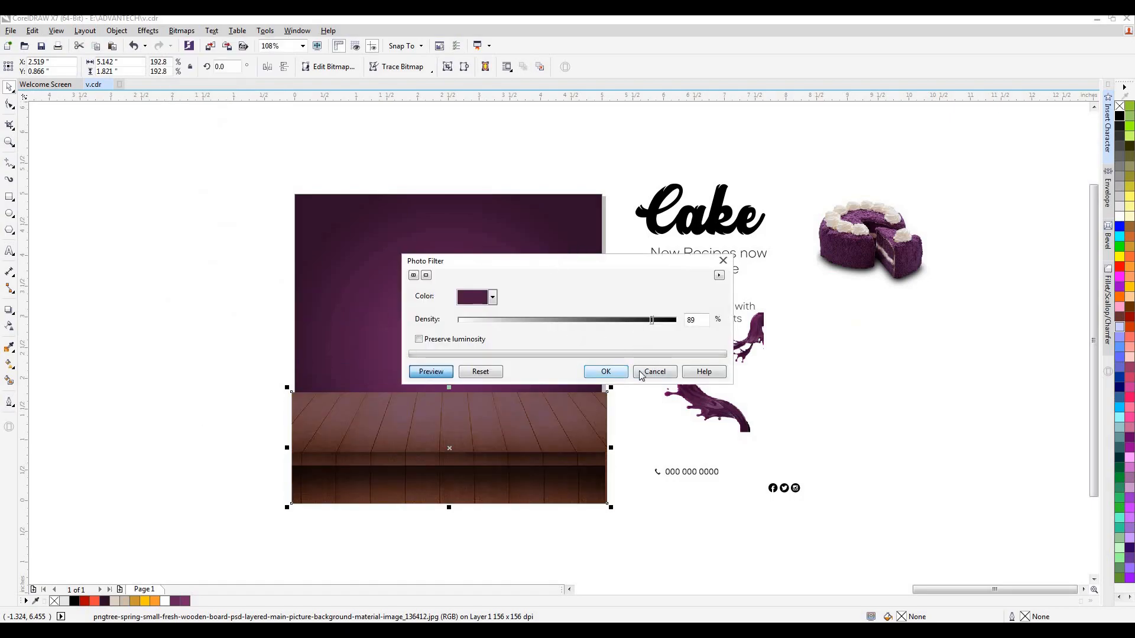
pyautogui.press('Escape')
# Step: Set the wooden table's colour balance to Cyan-Red -84, Magenta-Green -68 and Yellow-Blue 8
pyautogui.click(148, 31)
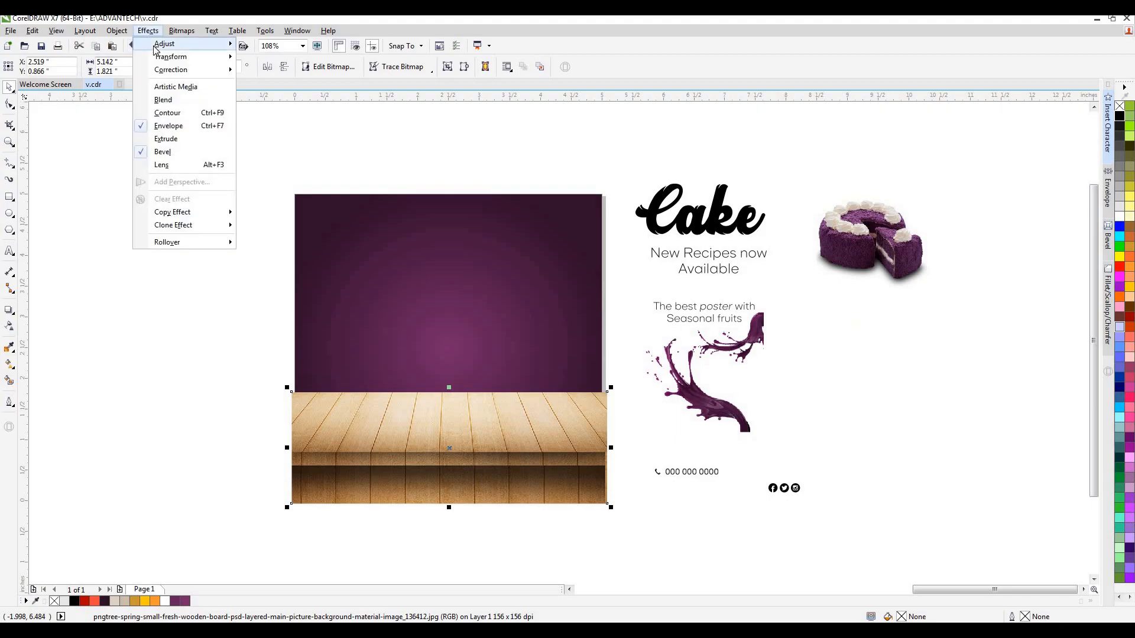
pyautogui.moveTo(177, 44)
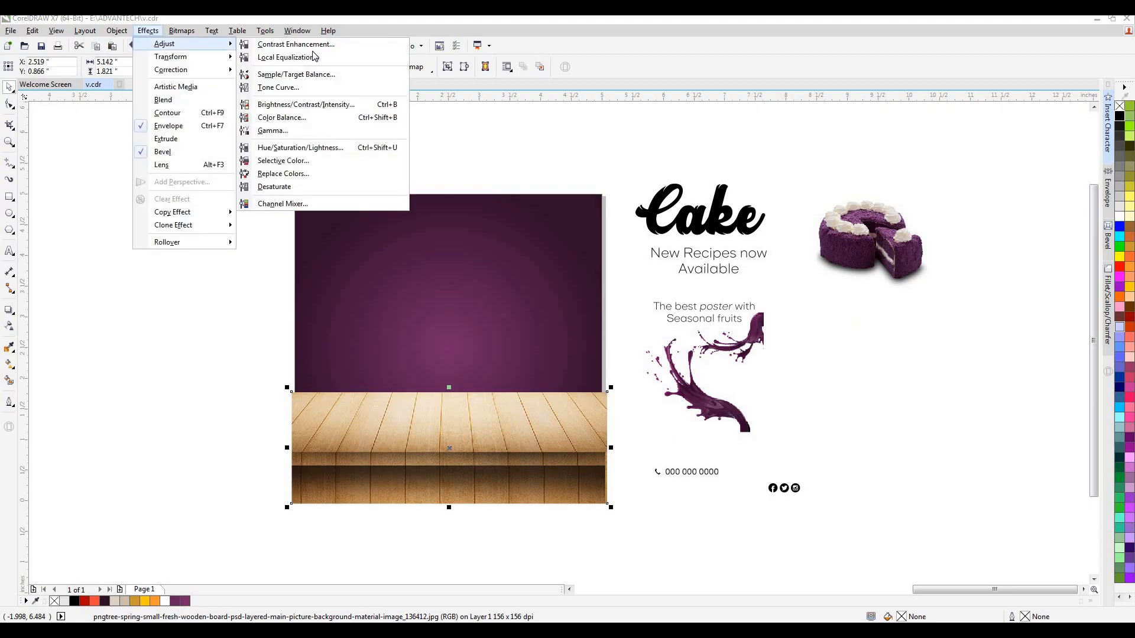
pyautogui.click(302, 117)
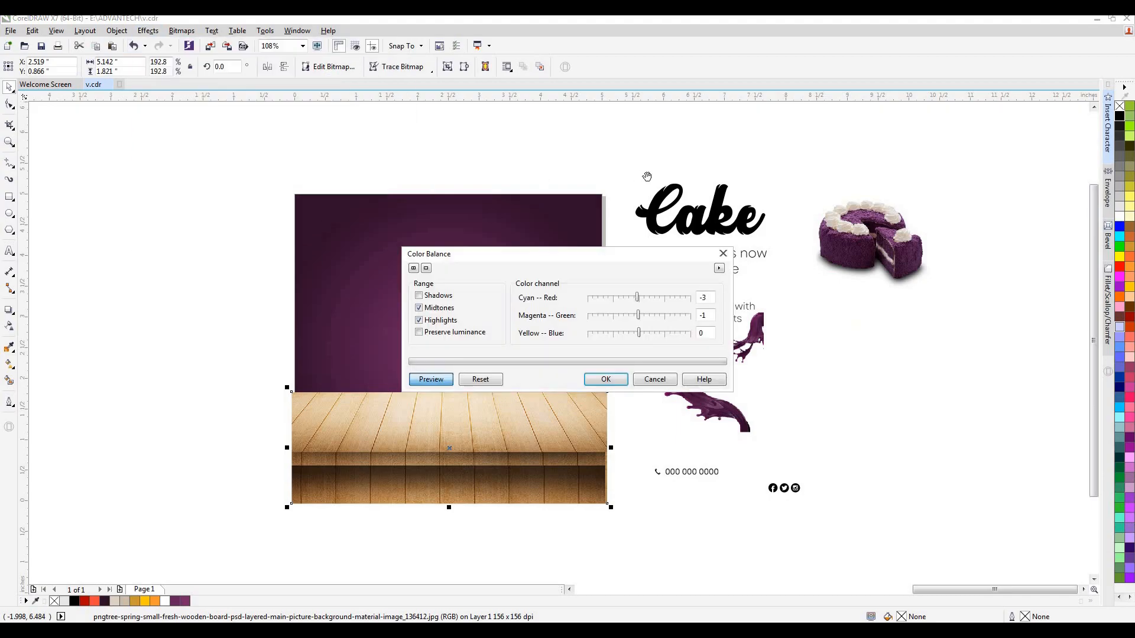
pyautogui.click(618, 300)
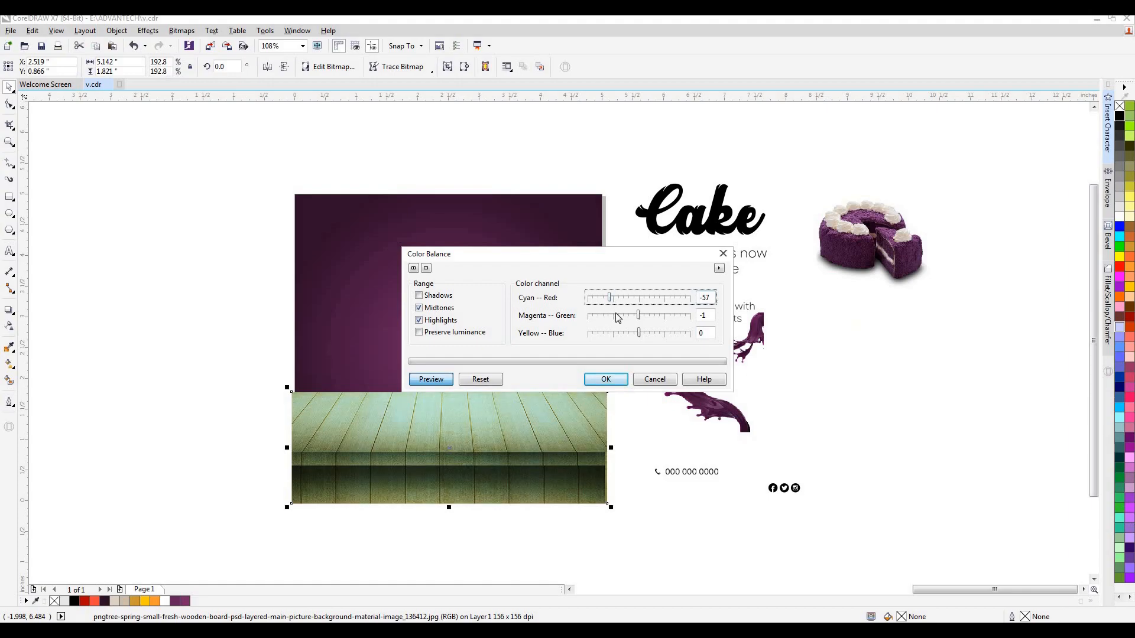
pyautogui.click(616, 316)
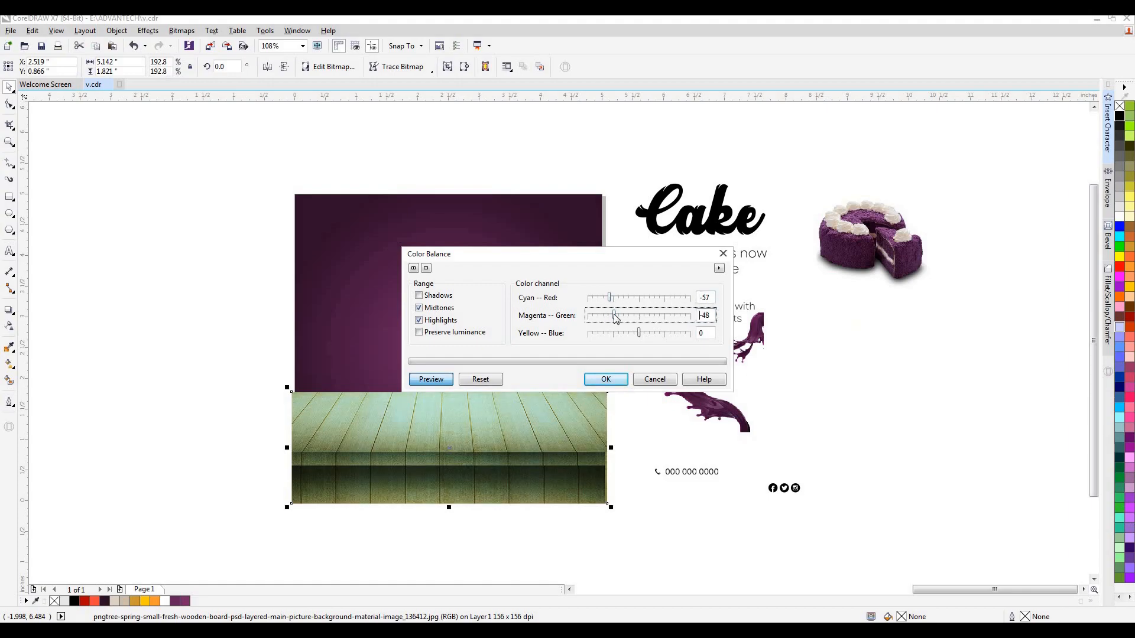
pyautogui.click(657, 333)
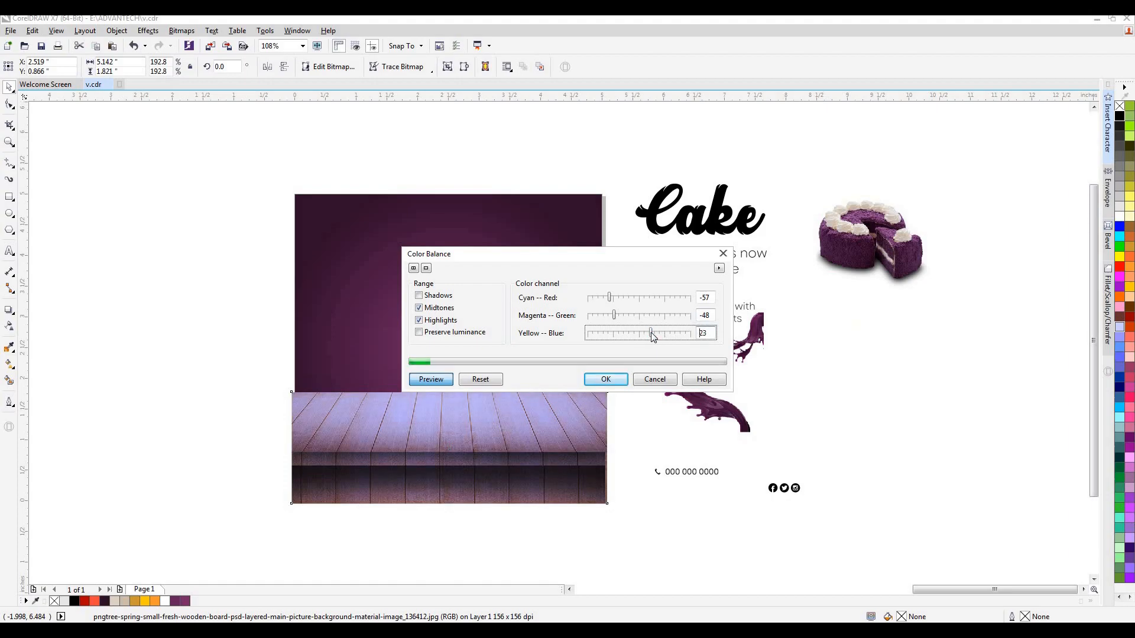
pyautogui.moveTo(646, 336); pyautogui.dragTo(639, 335)
pyautogui.click(606, 315)
pyautogui.click(603, 299)
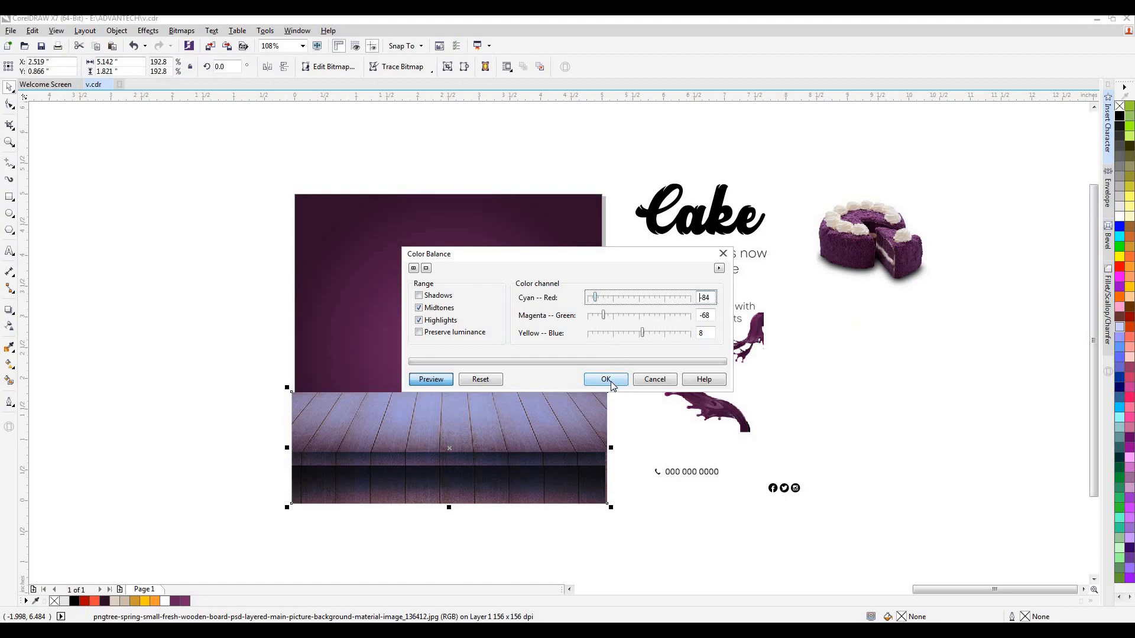
# Step: Include shadows in the colour balance range, check the other range options, and apply the adjustment to the table
pyautogui.click(421, 299)
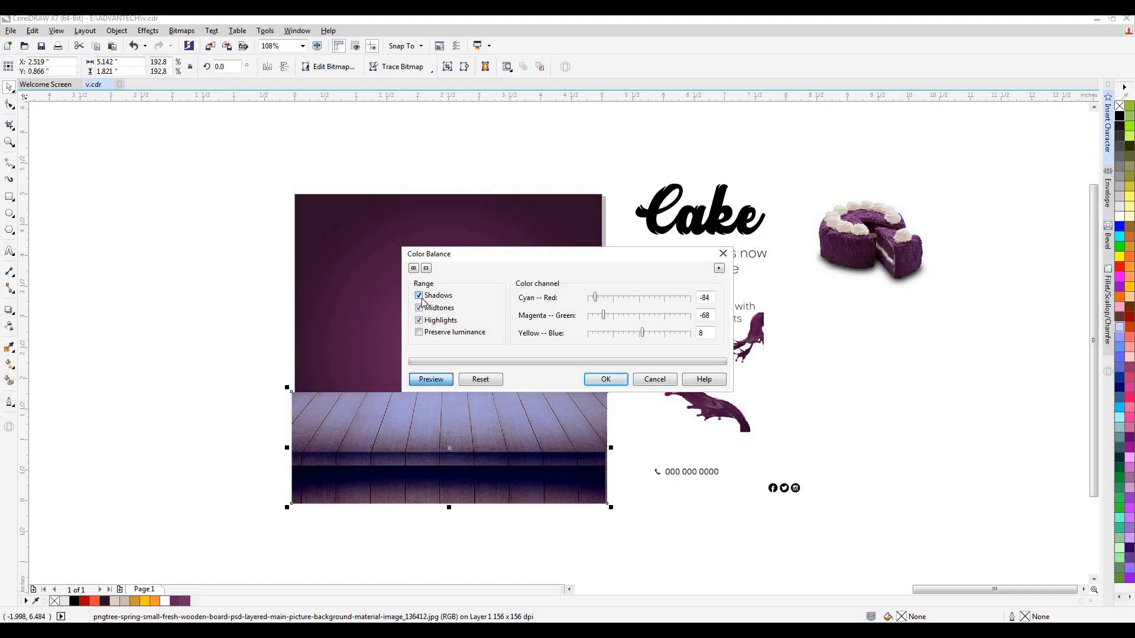
pyautogui.click(423, 334)
pyautogui.click(419, 321)
pyautogui.click(420, 307)
pyautogui.click(607, 380)
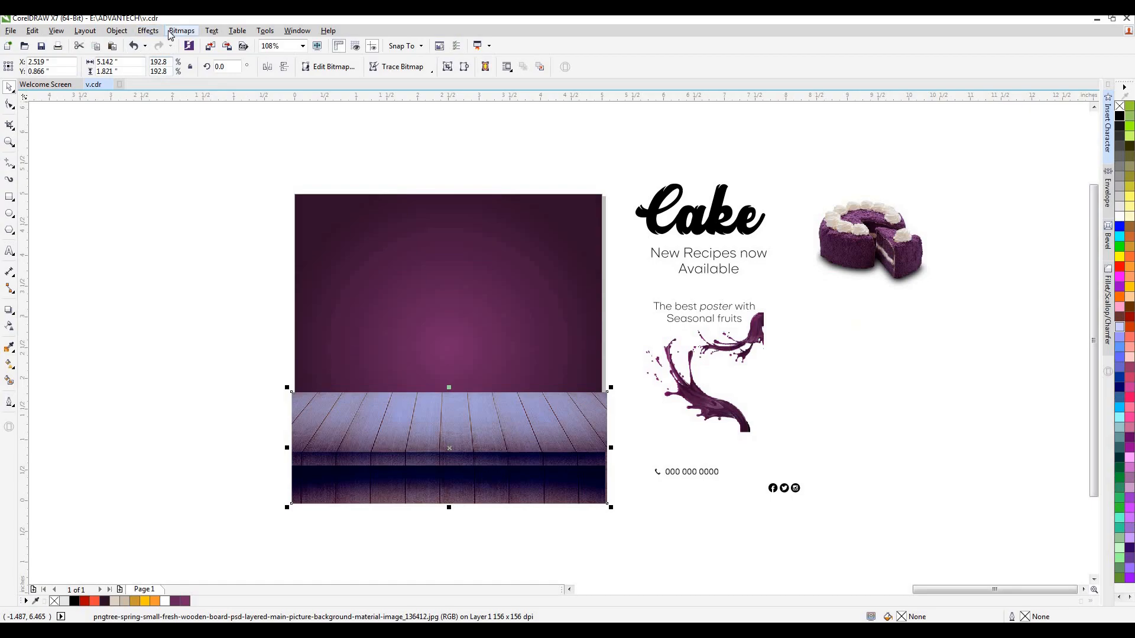
# Step: Darken the wooden table with the Gamma adjustment, trying several values below 1.00 before applying it
pyautogui.click(147, 31)
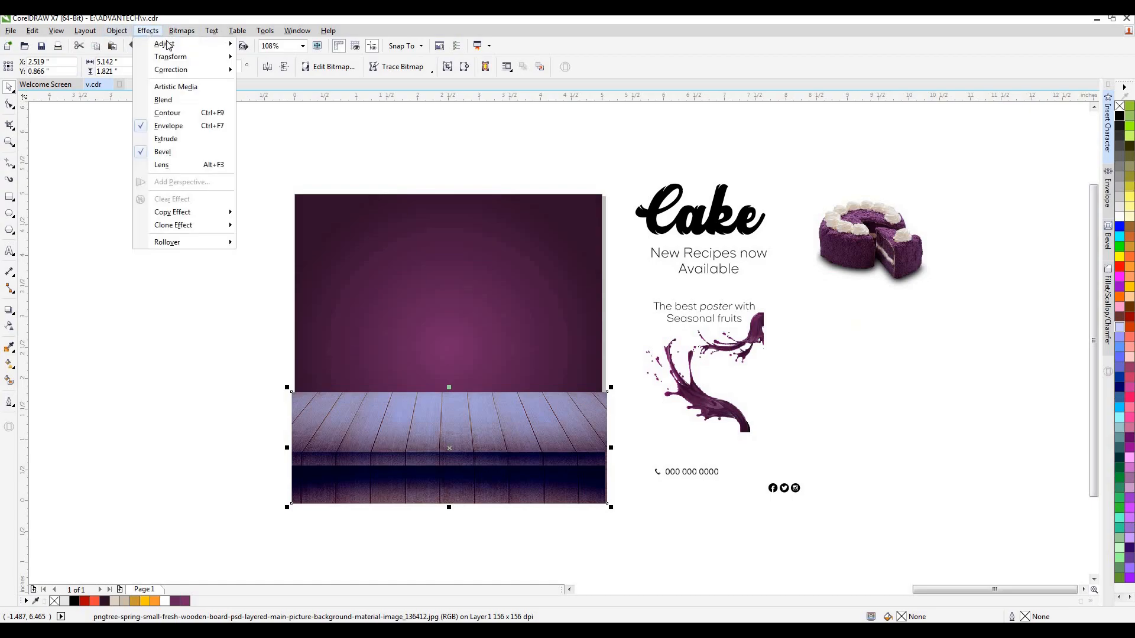
pyautogui.moveTo(208, 46)
pyautogui.click(310, 158)
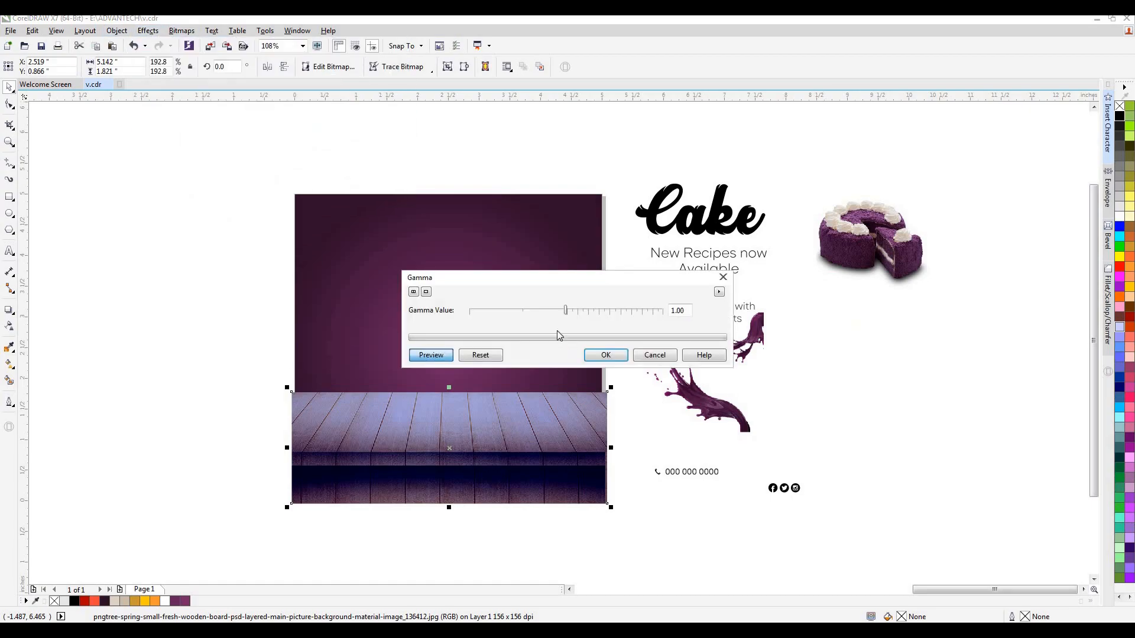
pyautogui.click(527, 318)
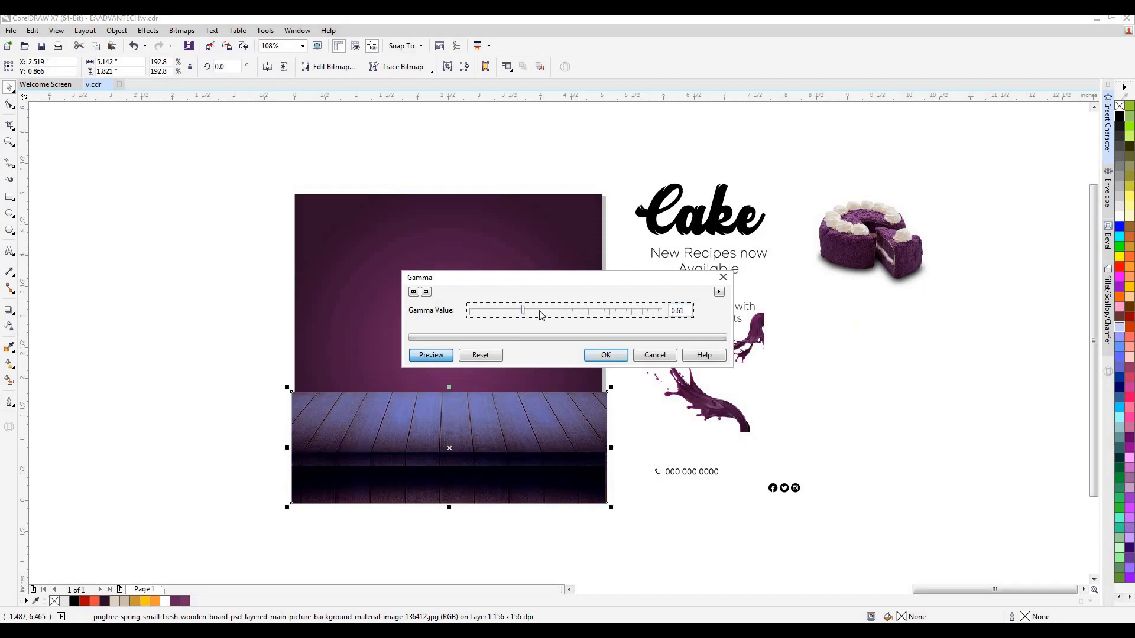
pyautogui.click(540, 314)
pyautogui.click(488, 312)
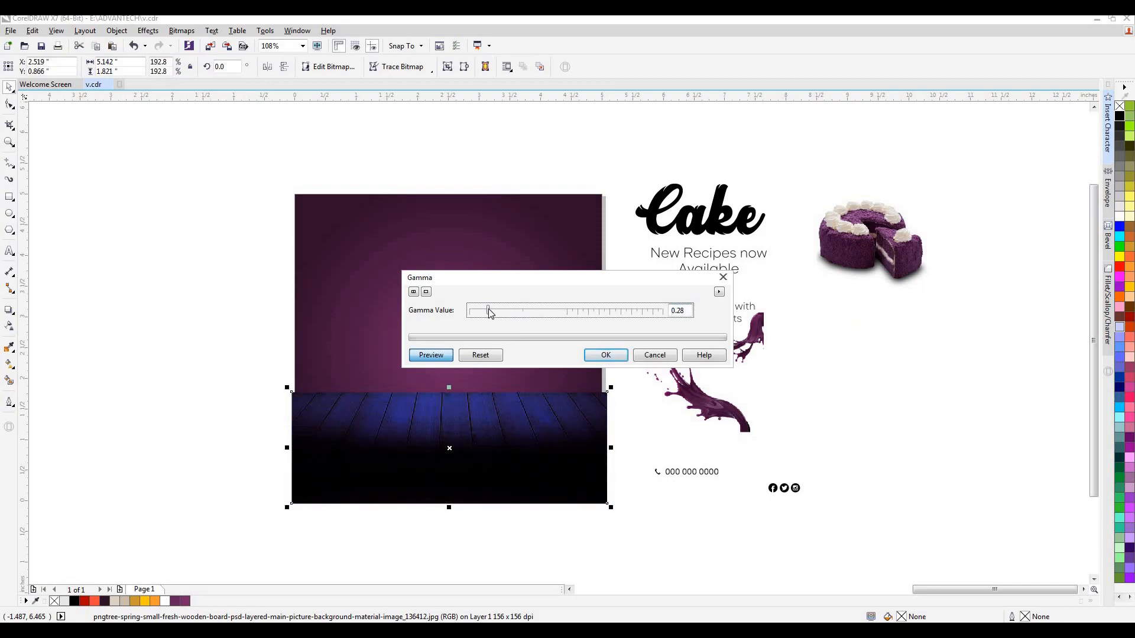
pyautogui.click(509, 314)
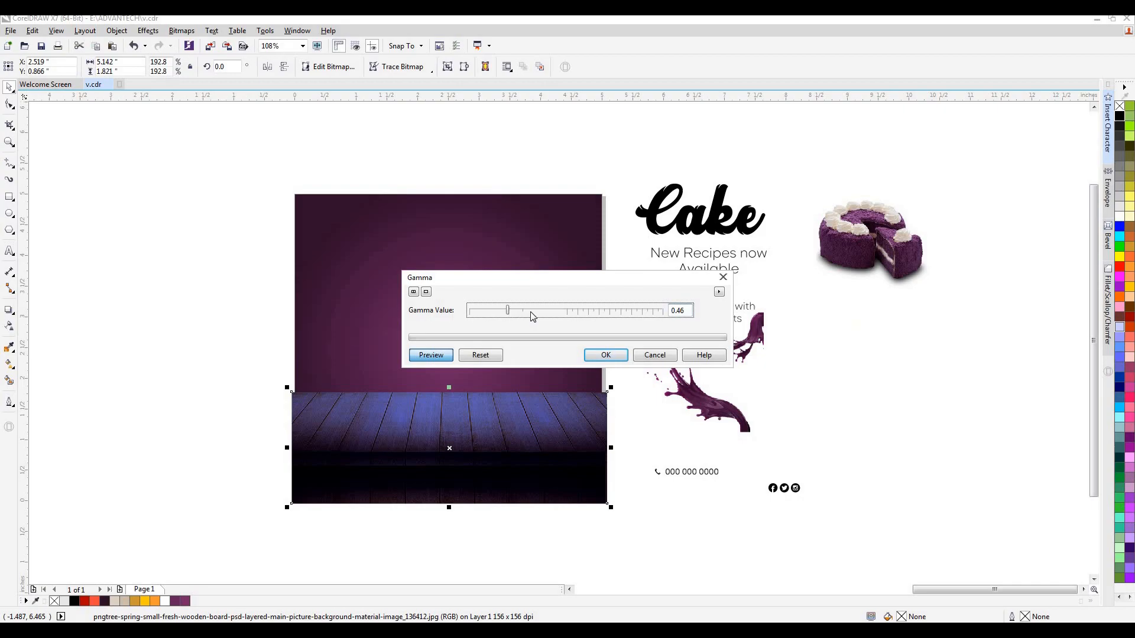
pyautogui.click(606, 355)
# Step: Apply a dark purple Photo Filter to the wooden table with a density of 81%
pyautogui.click(182, 31)
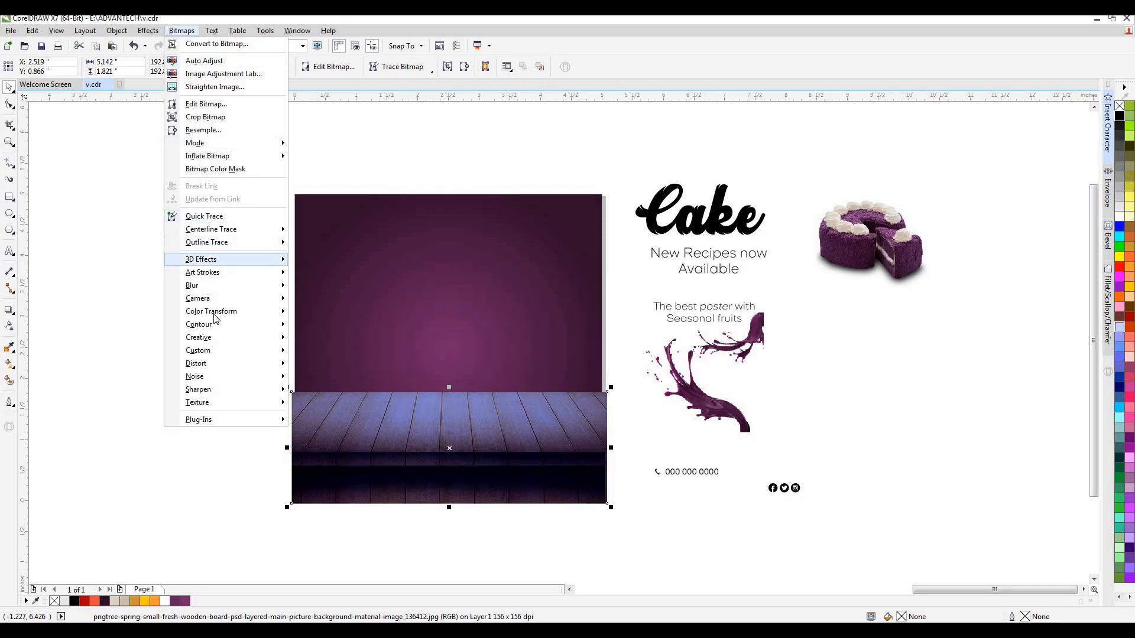
pyautogui.moveTo(263, 310)
pyautogui.click(349, 325)
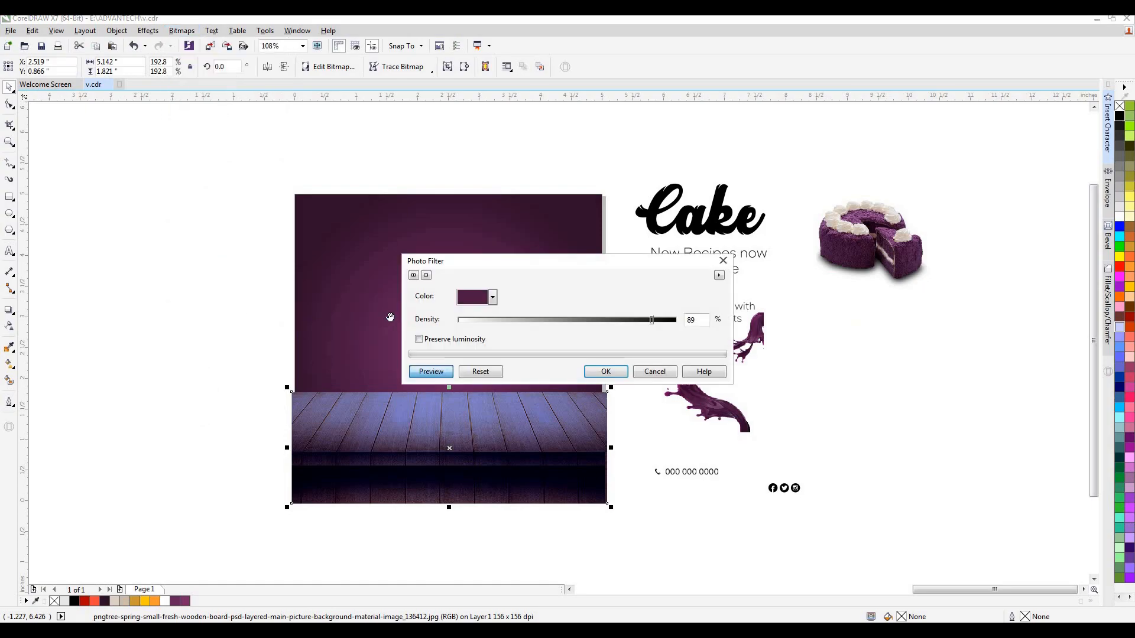
pyautogui.click(630, 320)
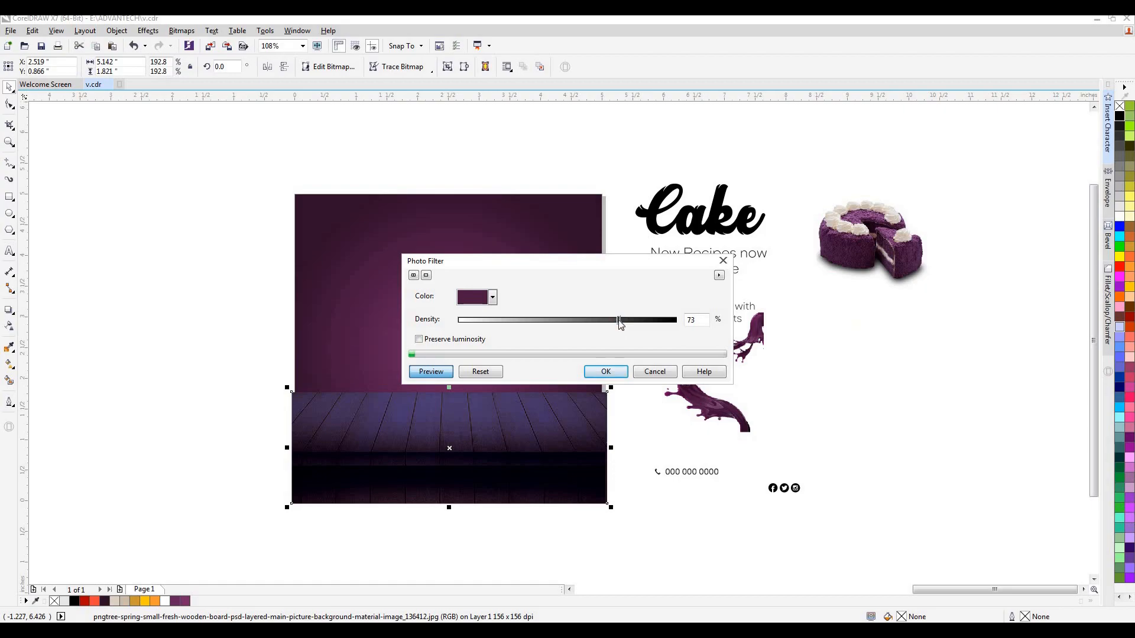
pyautogui.click(656, 323)
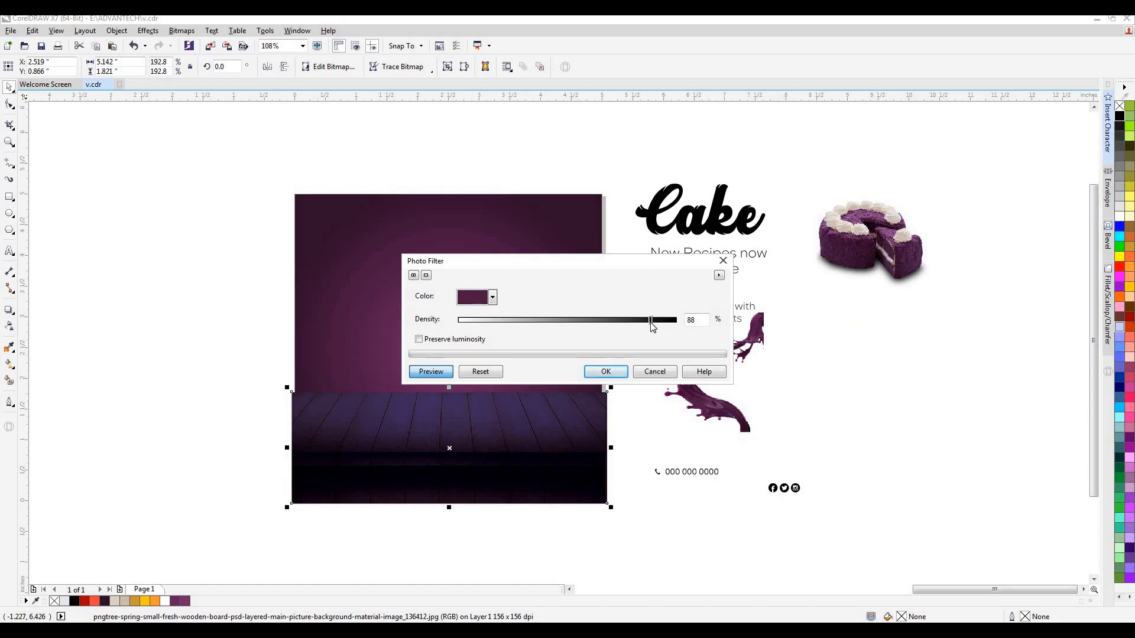
pyautogui.moveTo(652, 326); pyautogui.dragTo(636, 328)
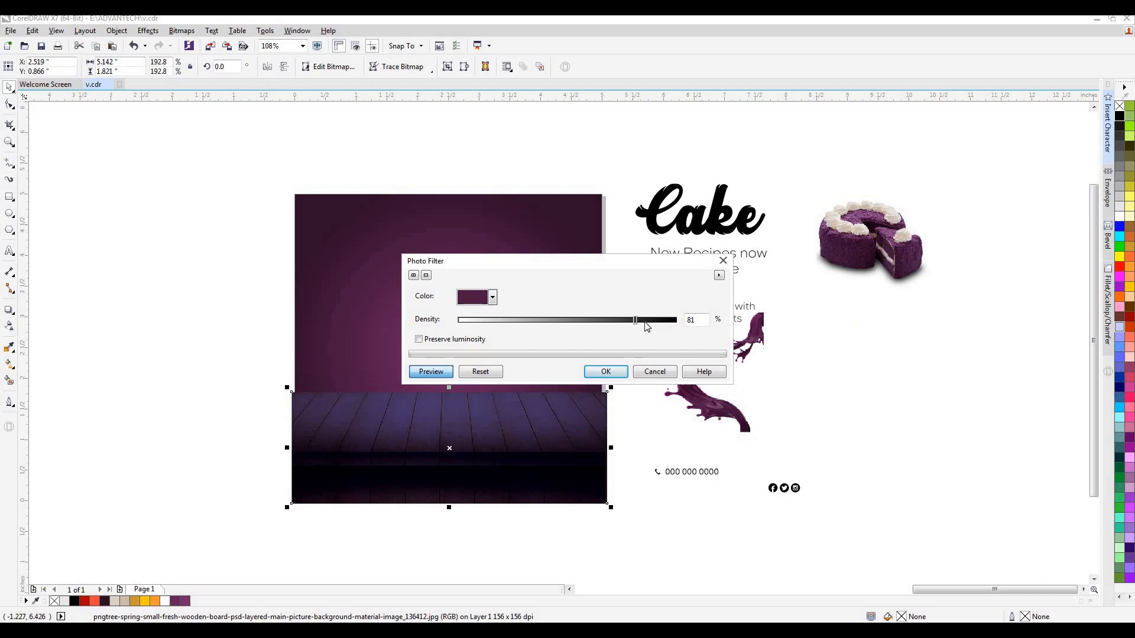
pyautogui.click(604, 372)
# Step: Fade the table's upper edge into the purple background with a short vertical linear transparency
pyautogui.click(474, 423)
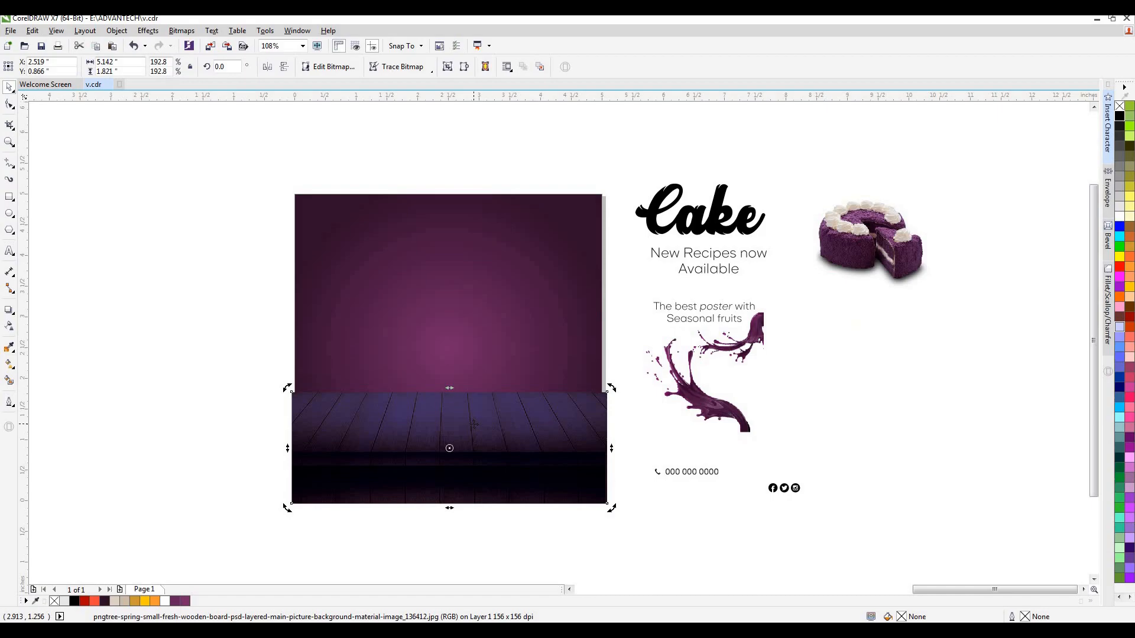
pyautogui.click(16, 329)
pyautogui.moveTo(451, 392)
pyautogui.mouseDown()
pyautogui.moveTo(451, 418)
pyautogui.moveTo(439, 379)
pyautogui.mouseUp()
pyautogui.scroll(3, 456, 414)
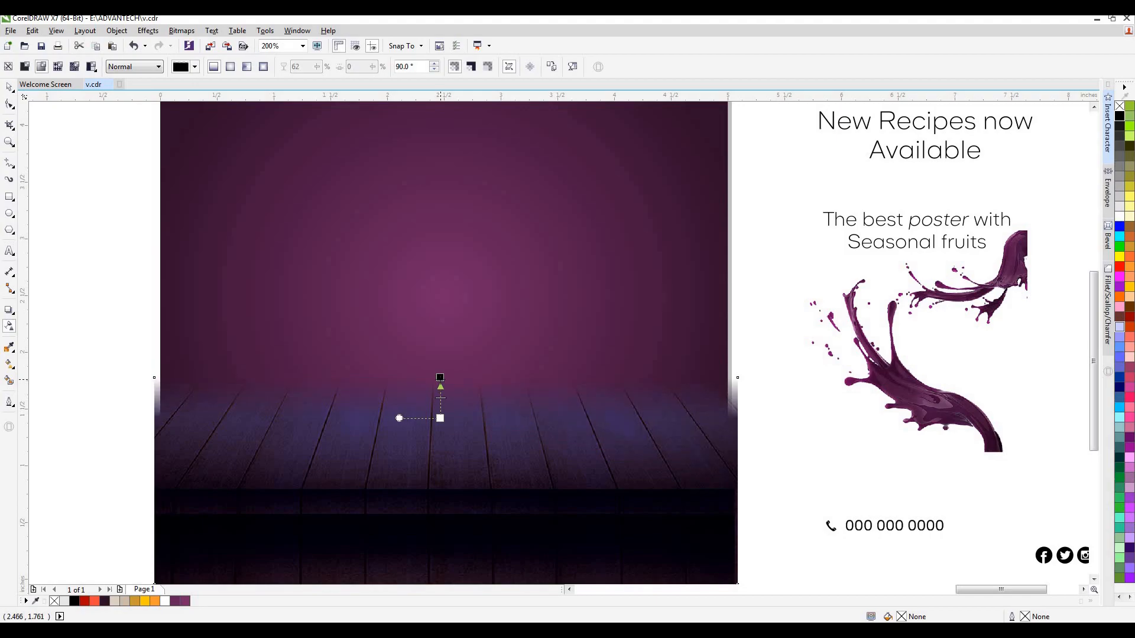
pyautogui.click(9, 87)
# Step: Enlarge the wooden table to about 7.13 × 2.53 in and align its lower edge with the bottom of the square
pyautogui.scroll(-3, 340, 194)
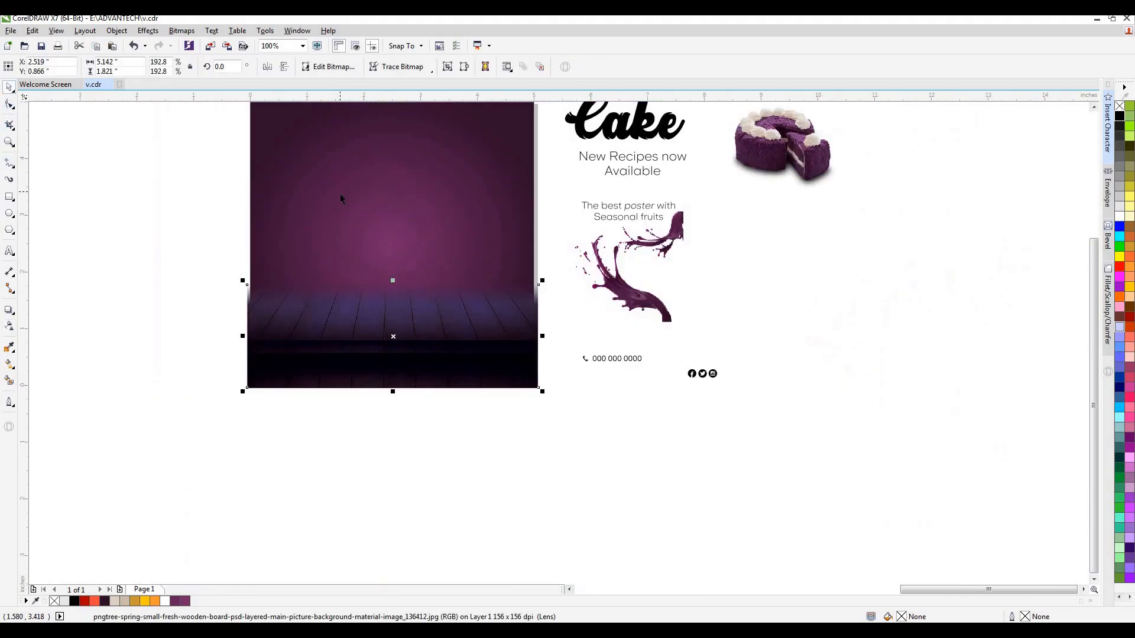
pyautogui.click(541, 383)
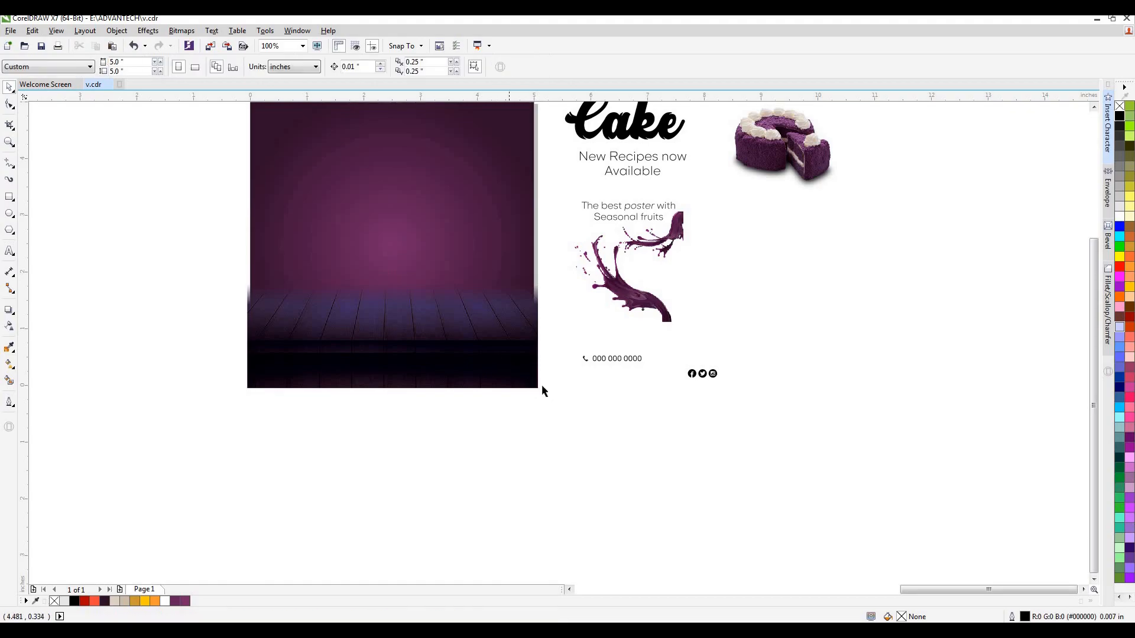
pyautogui.click(532, 384)
pyautogui.moveTo(539, 392); pyautogui.dragTo(569, 401)
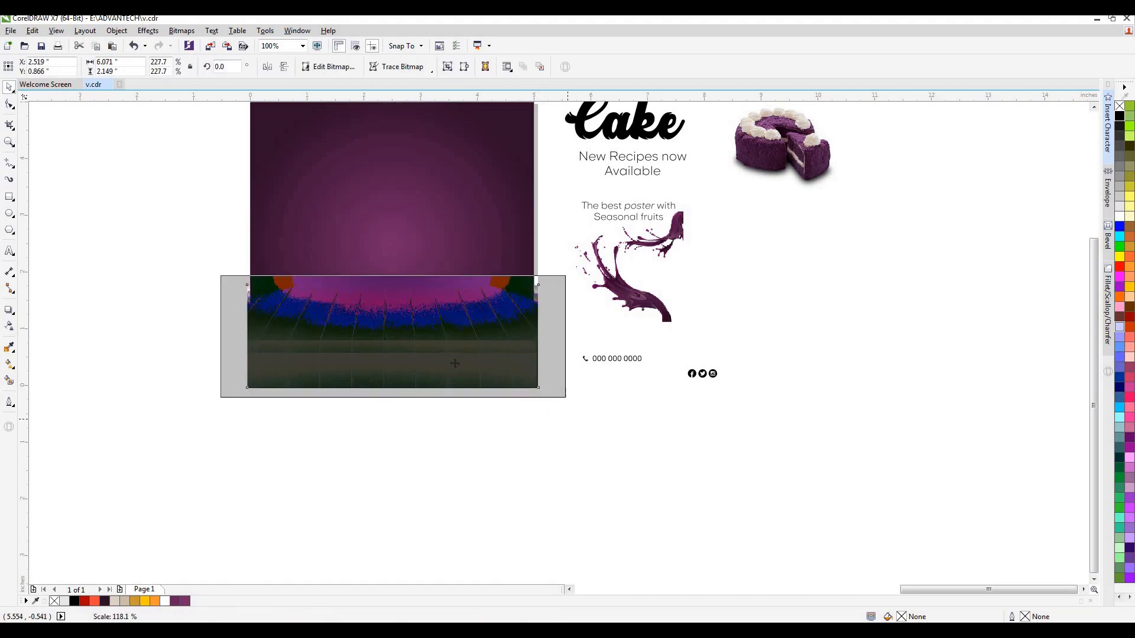
pyautogui.moveTo(428, 341); pyautogui.dragTo(425, 320)
pyautogui.moveTo(568, 379); pyautogui.dragTo(594, 402)
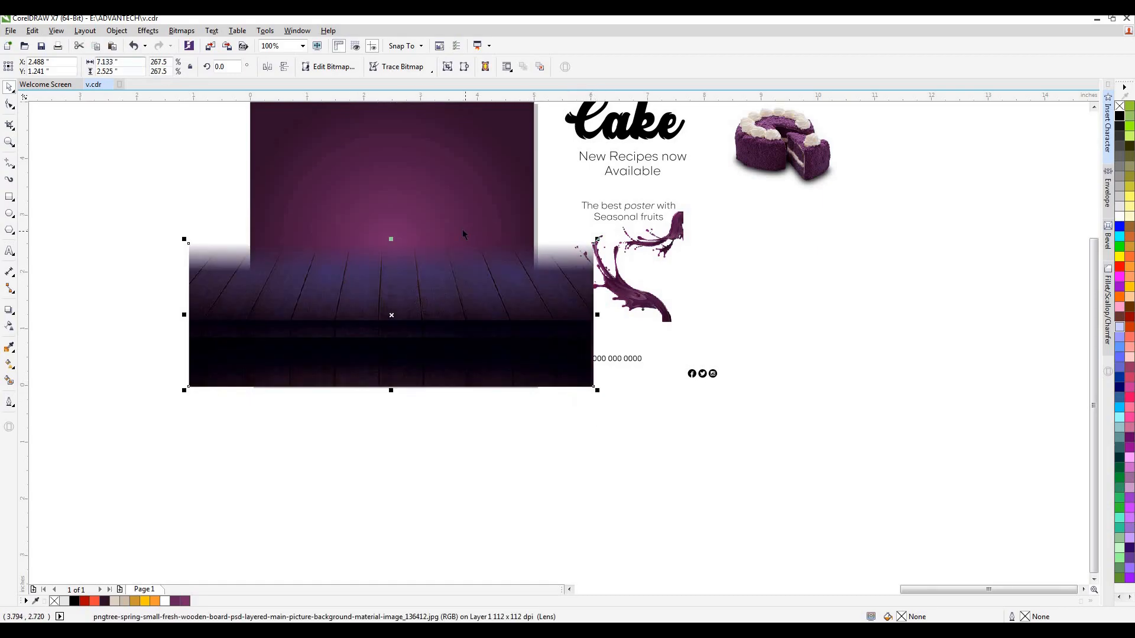
pyautogui.click(148, 31)
pyautogui.moveTo(164, 49)
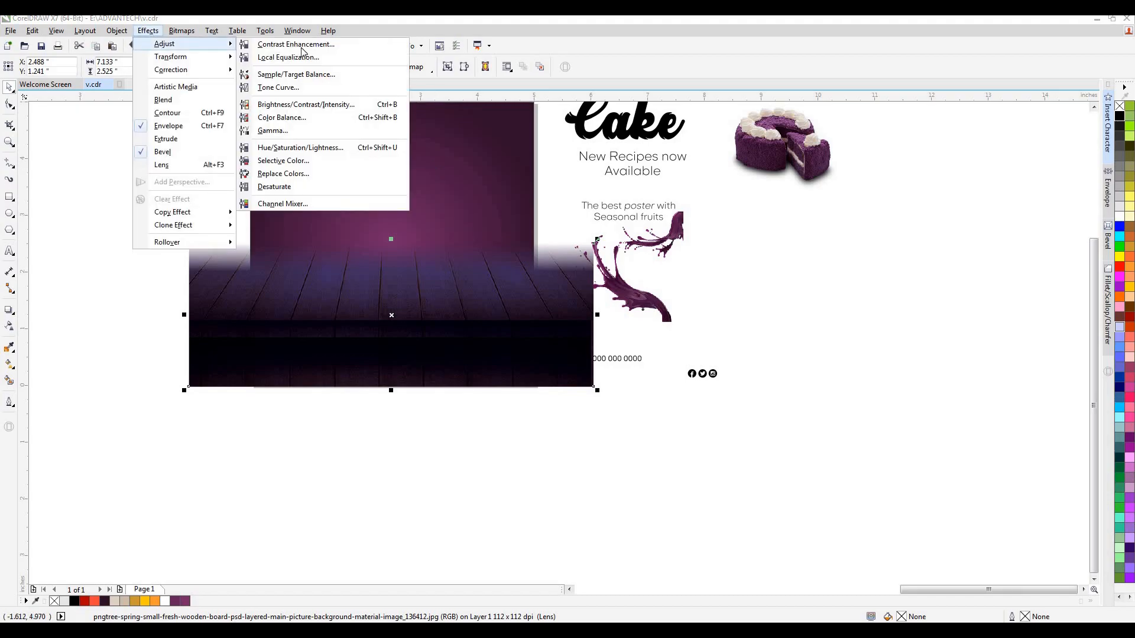
pyautogui.click(296, 105)
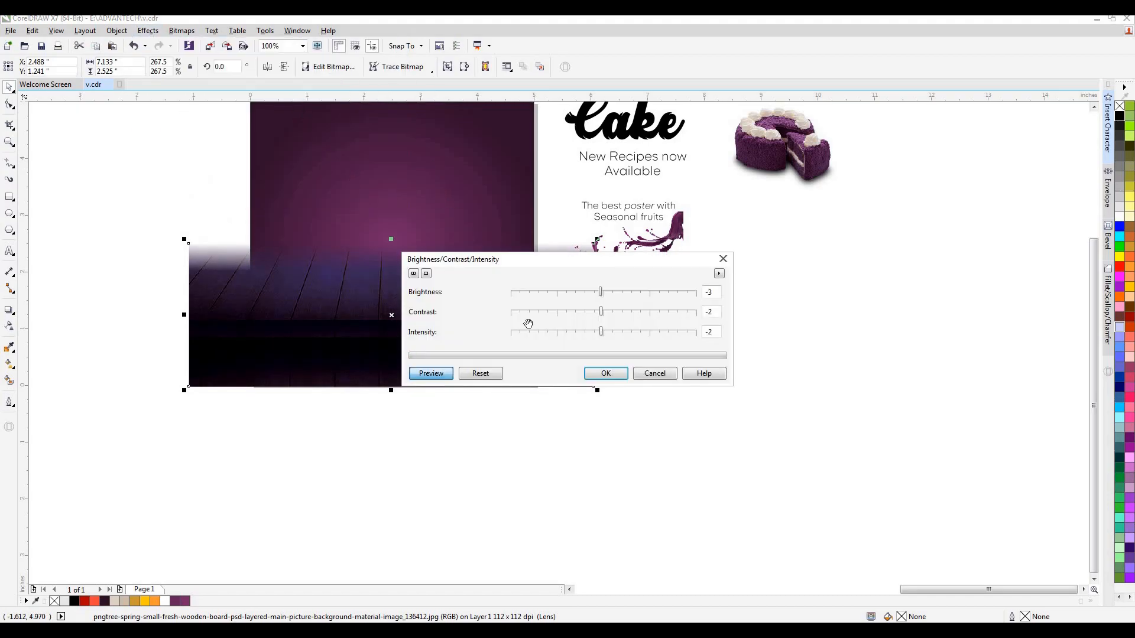
pyautogui.click(536, 293)
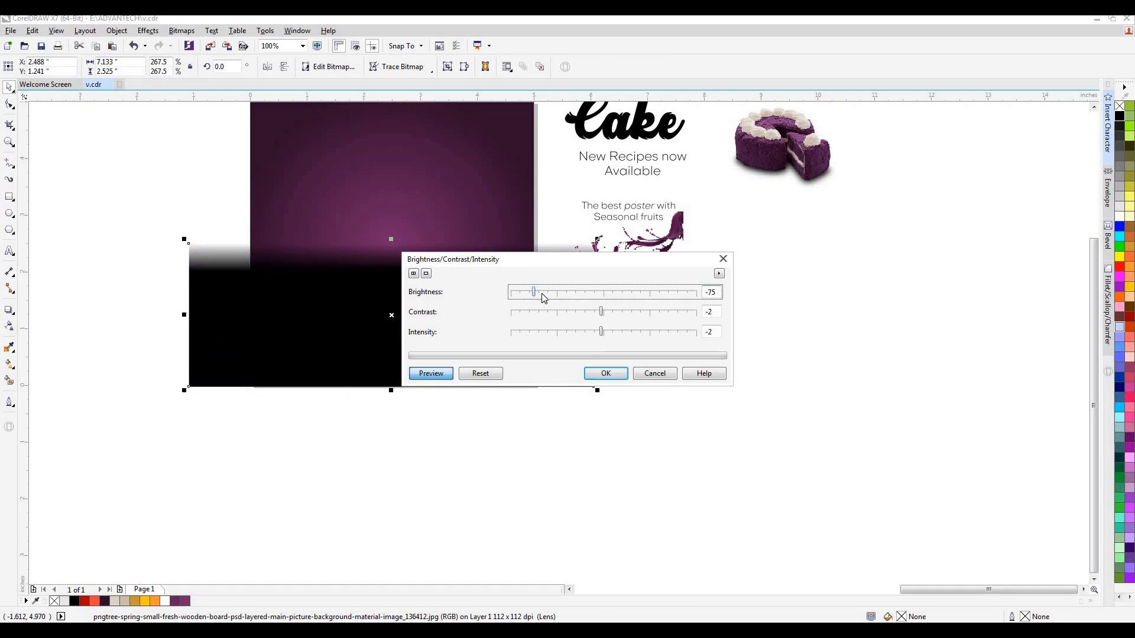
pyautogui.moveTo(563, 296); pyautogui.dragTo(581, 293)
pyautogui.click(656, 375)
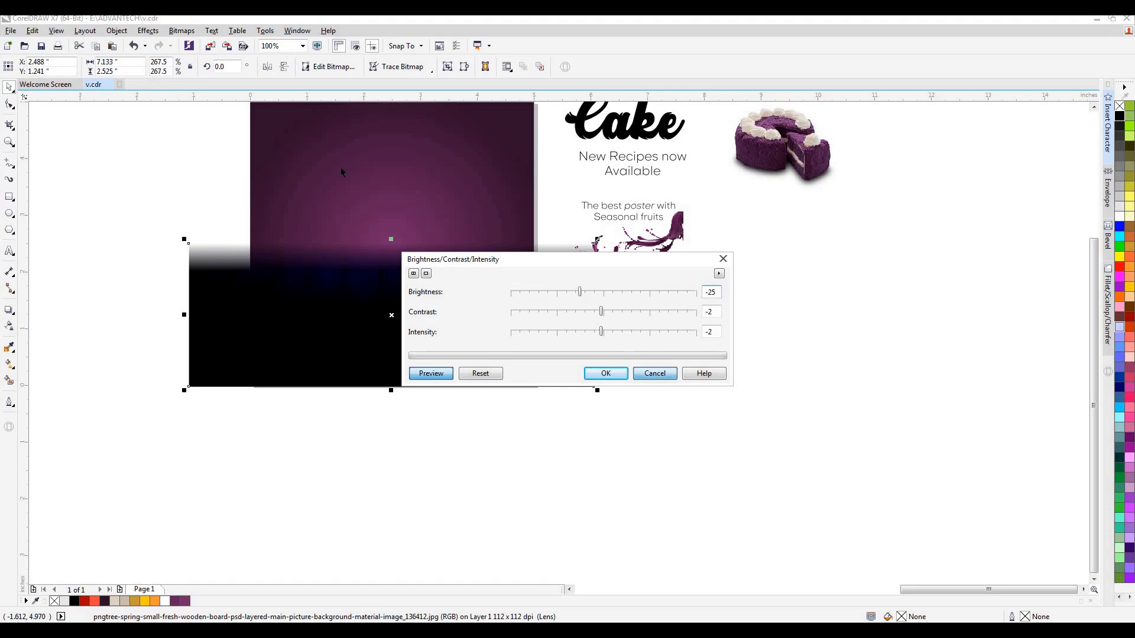
# Step: Open Color Balance for the wooden table and set Cyan–Red to 25 and Magenta–Green to -6
pyautogui.click(148, 31)
pyautogui.moveTo(168, 44)
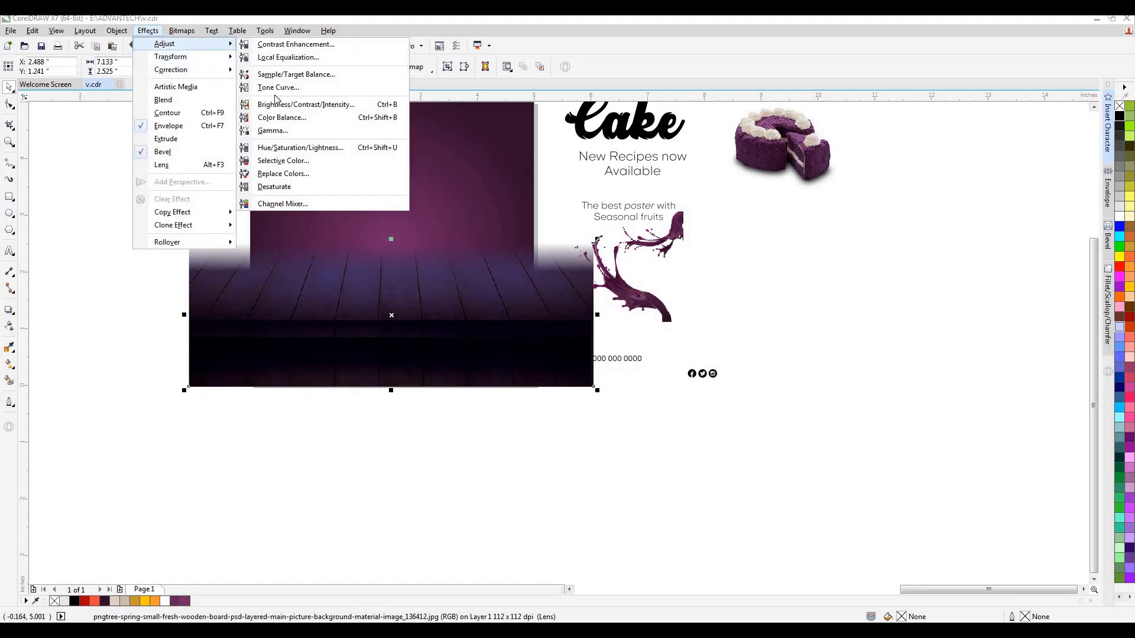
pyautogui.click(275, 116)
pyautogui.moveTo(613, 320); pyautogui.dragTo(626, 312)
pyautogui.click(641, 301)
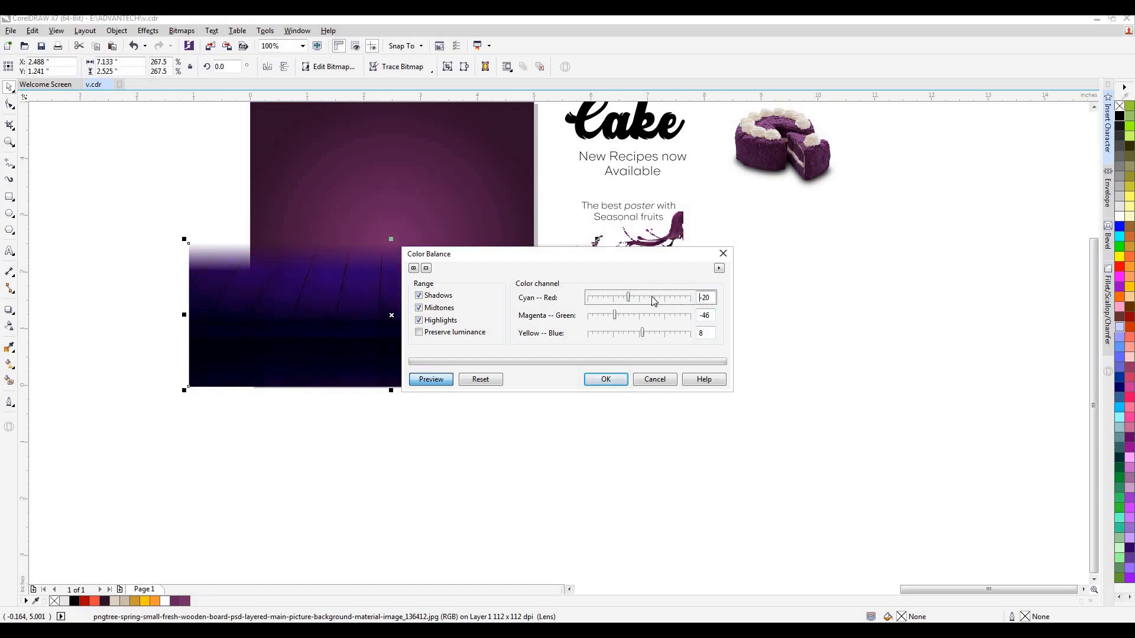
pyautogui.click(654, 300)
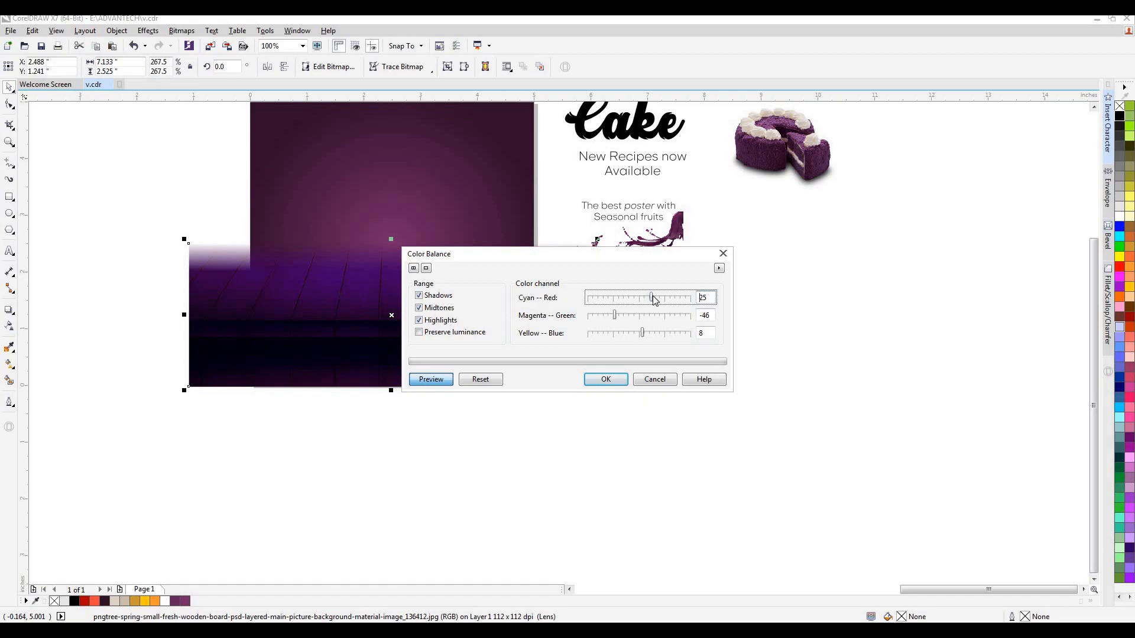
pyautogui.click(638, 316)
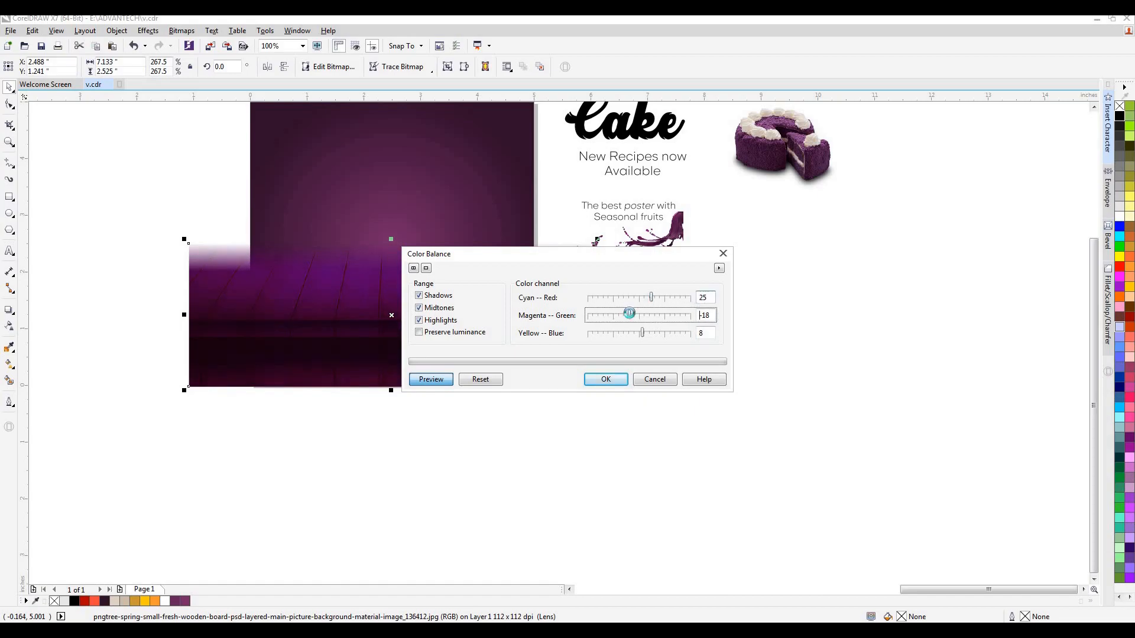
pyautogui.click(643, 316)
pyautogui.click(621, 316)
pyautogui.click(630, 316)
pyautogui.click(637, 315)
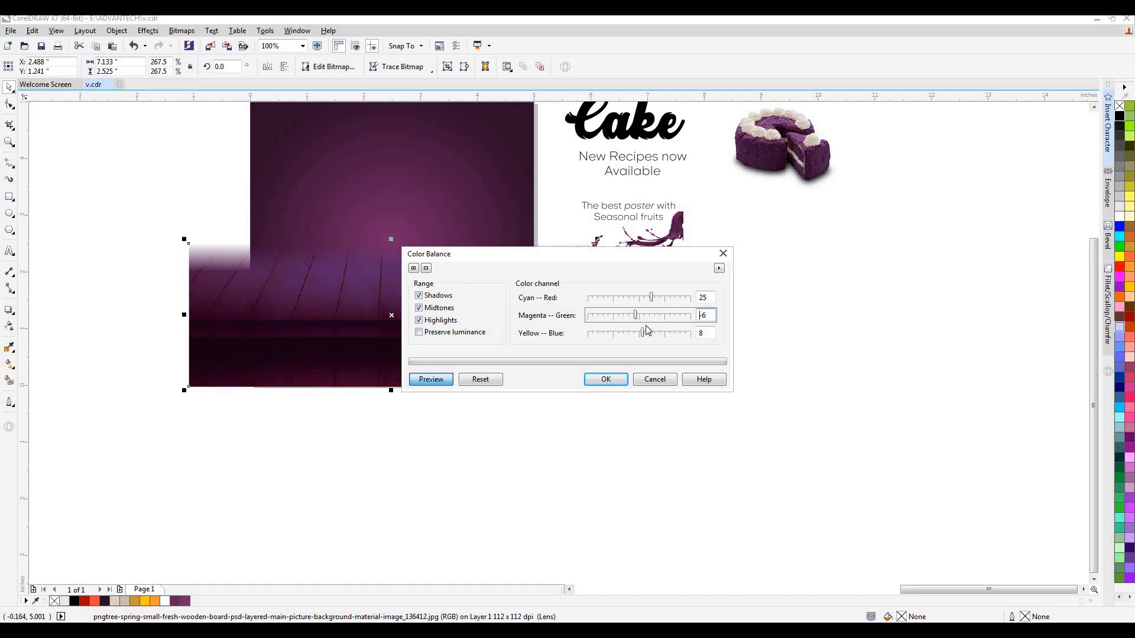
# Step: Fine-tune the table's Yellow–Blue balance and apply the Color Balance adjustment
pyautogui.click(652, 335)
pyautogui.click(621, 335)
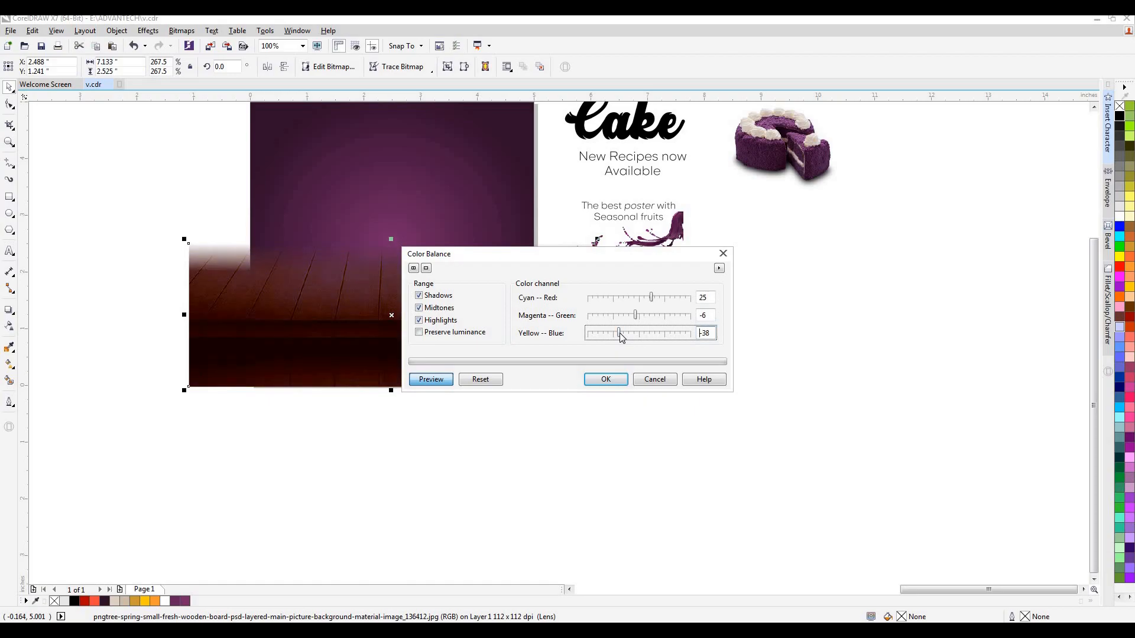
pyautogui.click(632, 333)
pyautogui.click(640, 331)
pyautogui.click(607, 380)
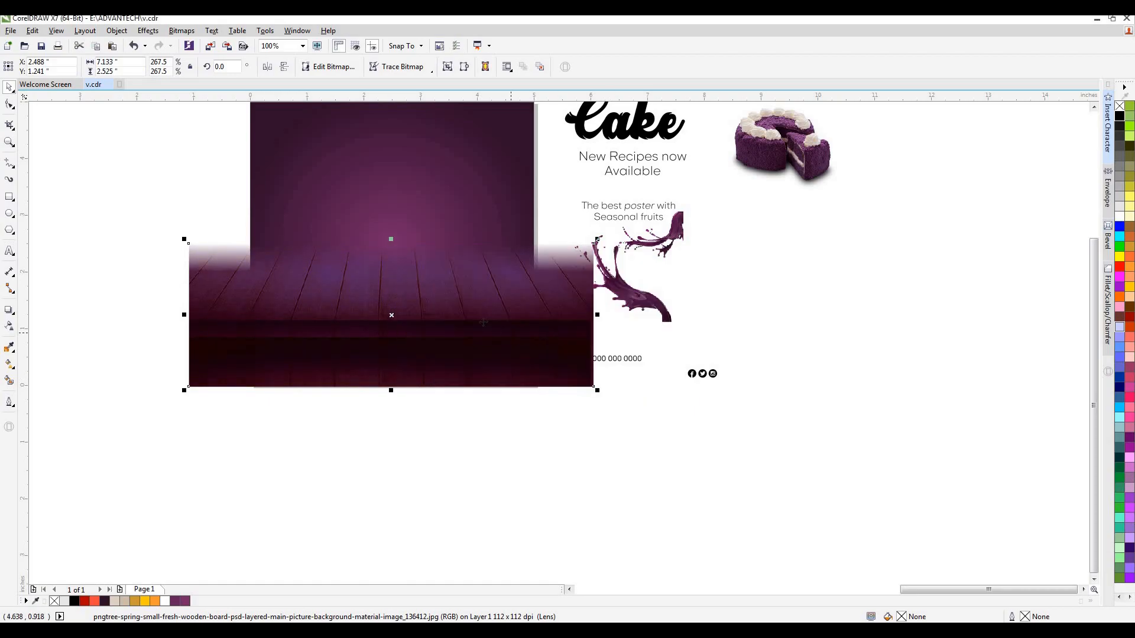
# Step: PowerClip the wooden table inside the purple gradient square
pyautogui.rightClick(482, 322)
pyautogui.click(517, 287)
pyautogui.click(462, 183)
# Step: Move the cake picture onto the poster, near the middle where the table meets the background
pyautogui.moveTo(781, 156); pyautogui.dragTo(373, 251)
pyautogui.scroll(-1, 427, 225)
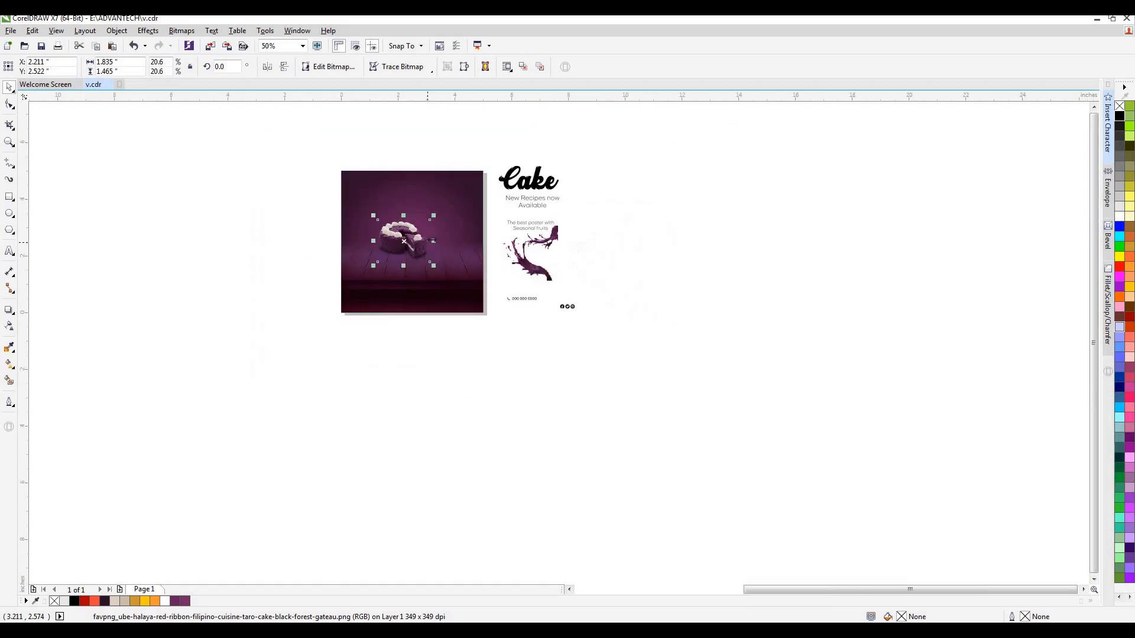
pyautogui.scroll(1, 426, 225)
# Step: Raise the centre of the square's radial gradient slightly and shorten its radius so the glow ends inside the square's side edge
pyautogui.click(471, 169)
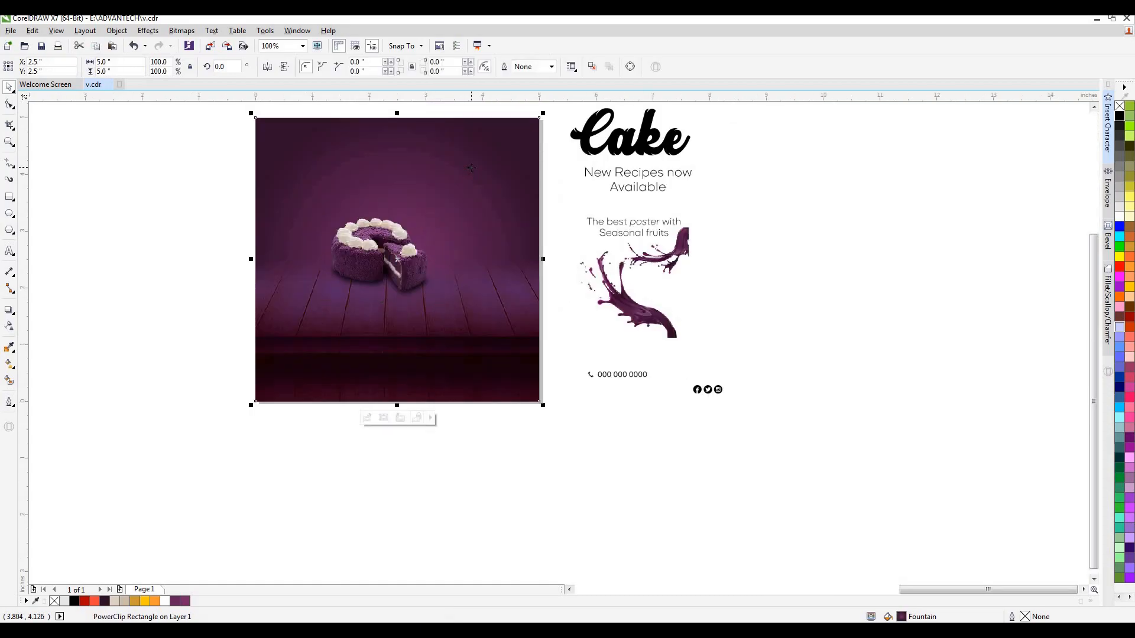
pyautogui.click(9, 363)
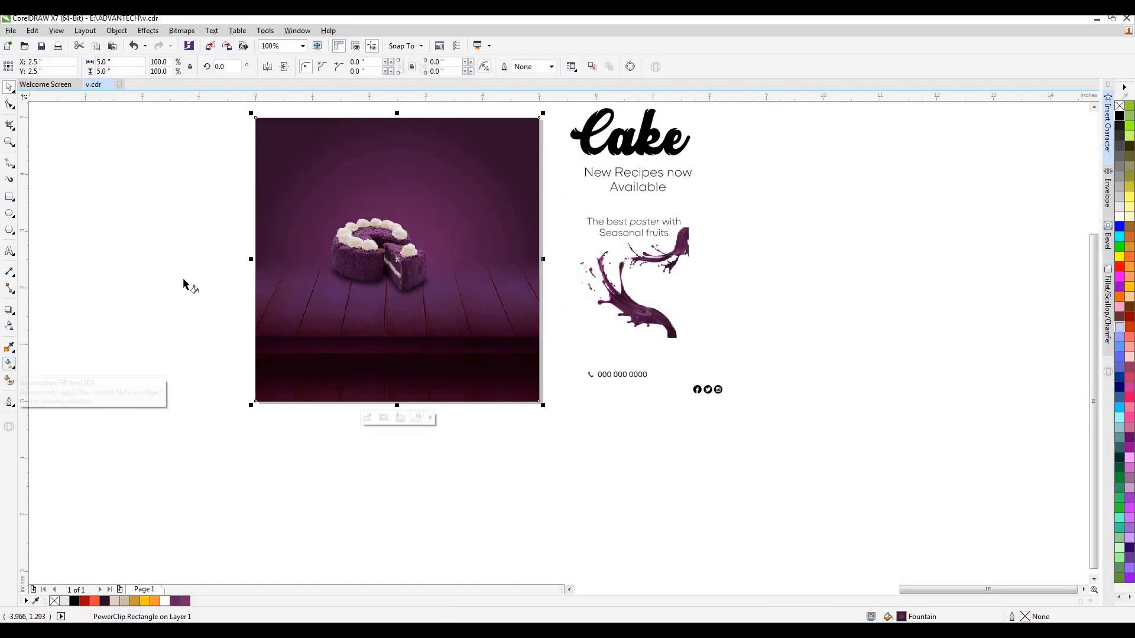
pyautogui.moveTo(397, 259); pyautogui.dragTo(399, 230)
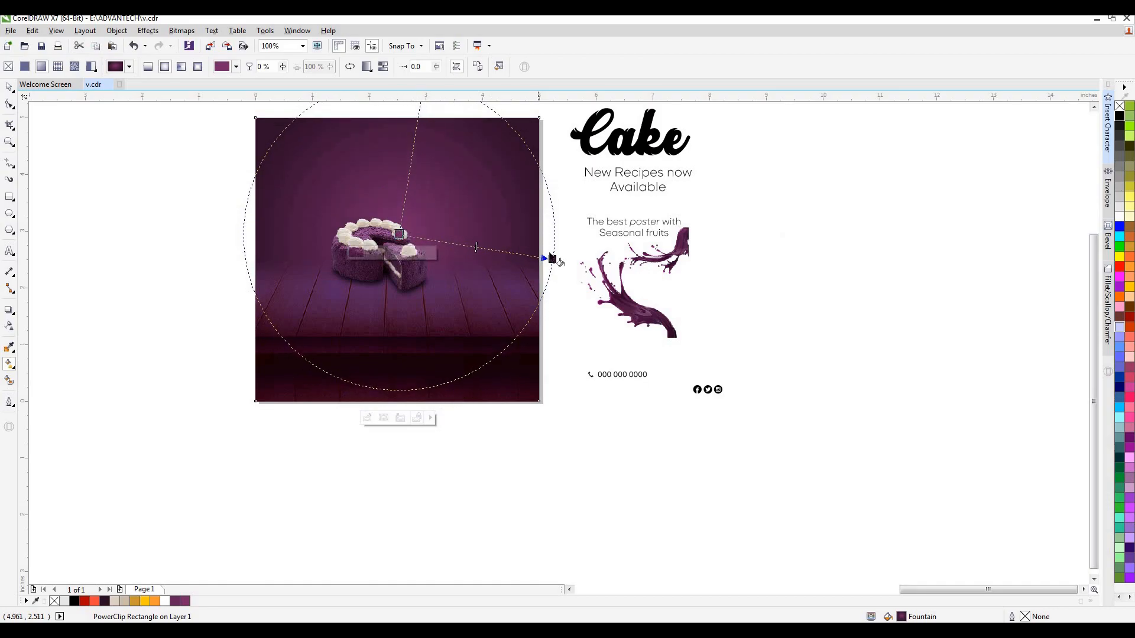
pyautogui.moveTo(552, 258); pyautogui.dragTo(523, 234)
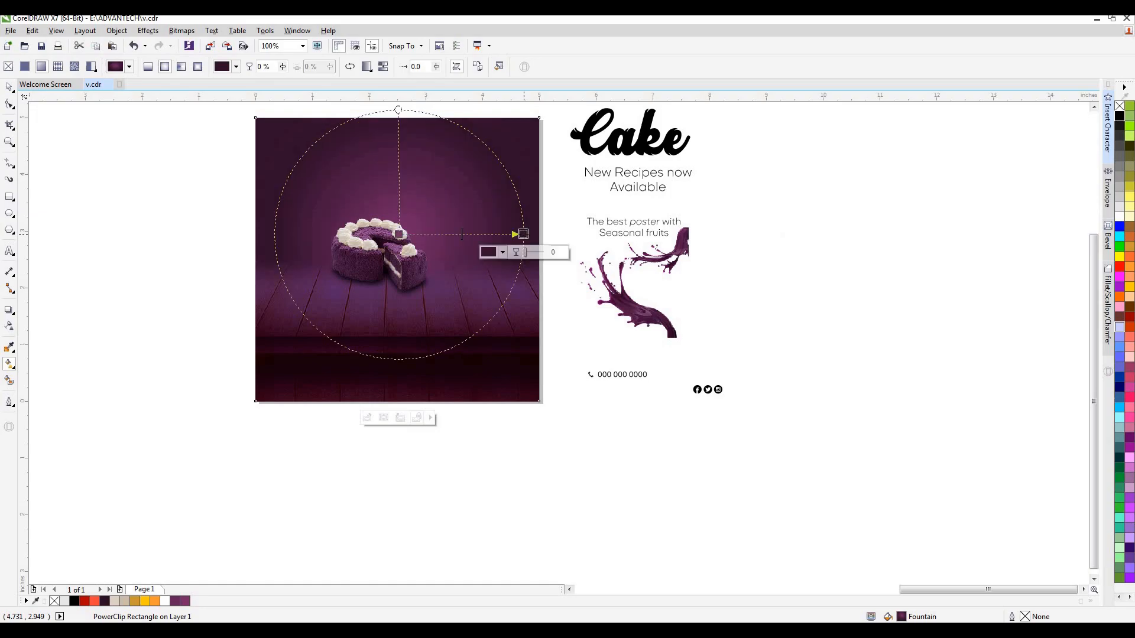
pyautogui.click(8, 88)
# Step: Enlarge the cake to about 2.58 × 2.06 in and seat it in the middle of the tabletop
pyautogui.keyDown('ctrl'); pyautogui.click(437, 303); pyautogui.keyUp('ctrl')
pyautogui.moveTo(436, 303); pyautogui.dragTo(475, 334)
pyautogui.moveTo(381, 251); pyautogui.dragTo(400, 273)
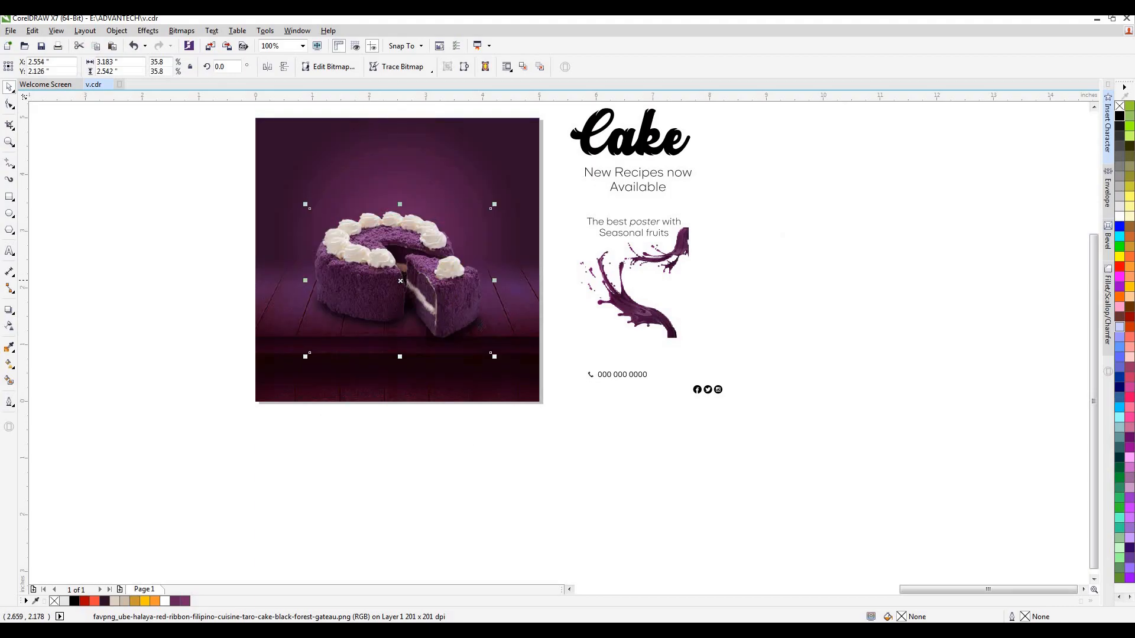
pyautogui.moveTo(494, 356); pyautogui.dragTo(483, 348)
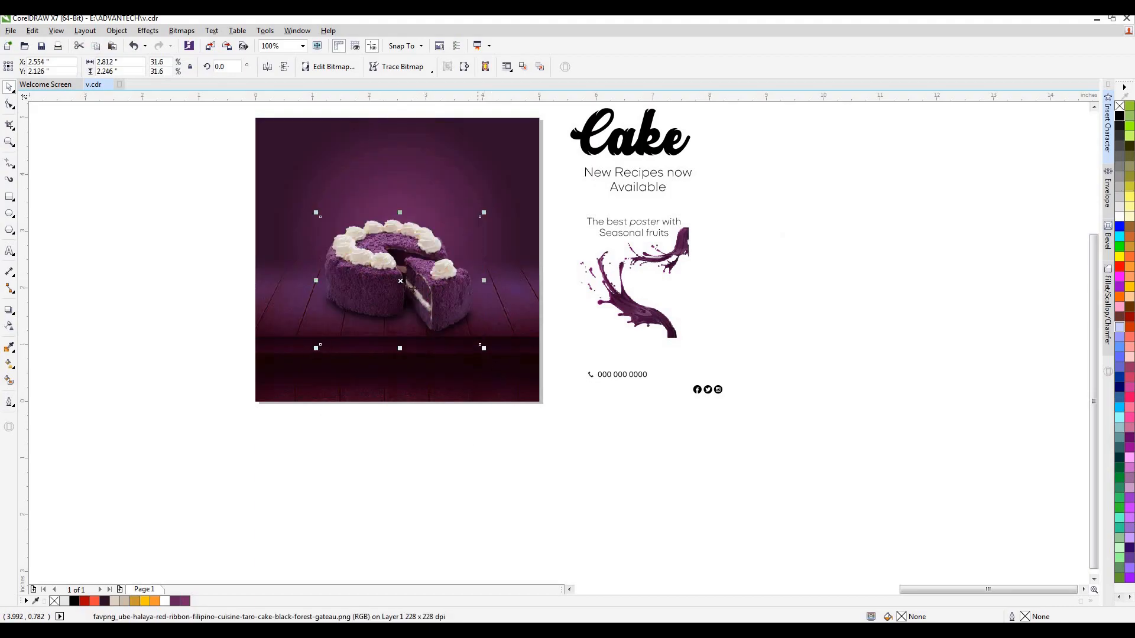
pyautogui.moveTo(414, 289); pyautogui.dragTo(419, 298)
pyautogui.moveTo(488, 359); pyautogui.dragTo(483, 354)
# Step: Edit the square's PowerClip contents and lower the wooden table to a centre Y of about 1.03 in
pyautogui.click(385, 381)
pyautogui.click(368, 413)
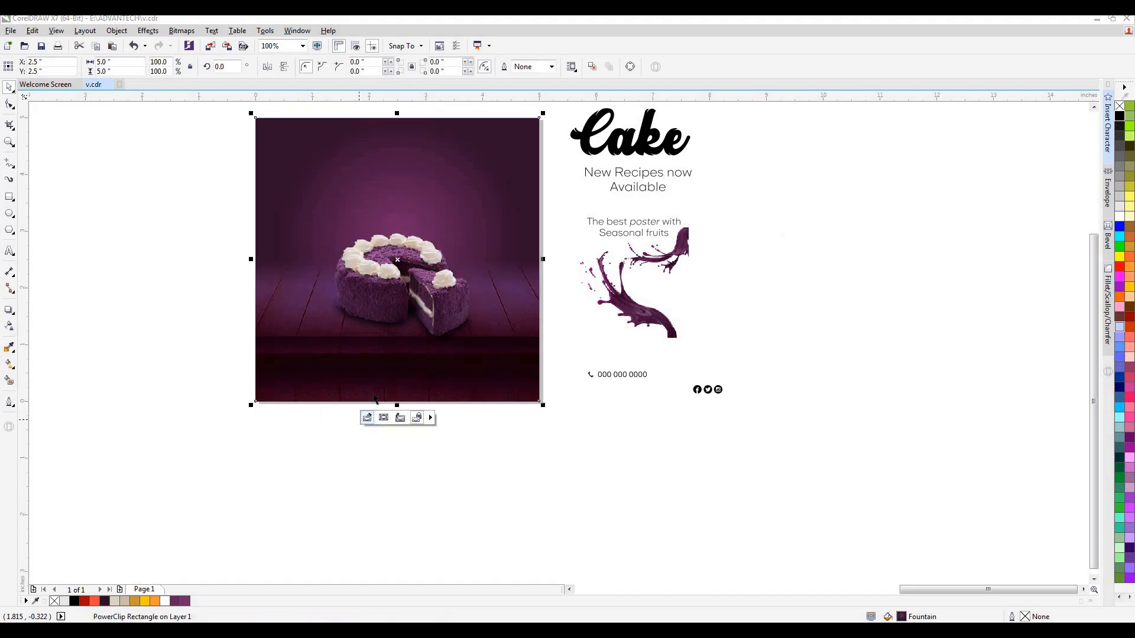
pyautogui.click(392, 348)
pyautogui.click(393, 329)
pyautogui.click(391, 319)
pyautogui.moveTo(390, 319); pyautogui.dragTo(399, 322)
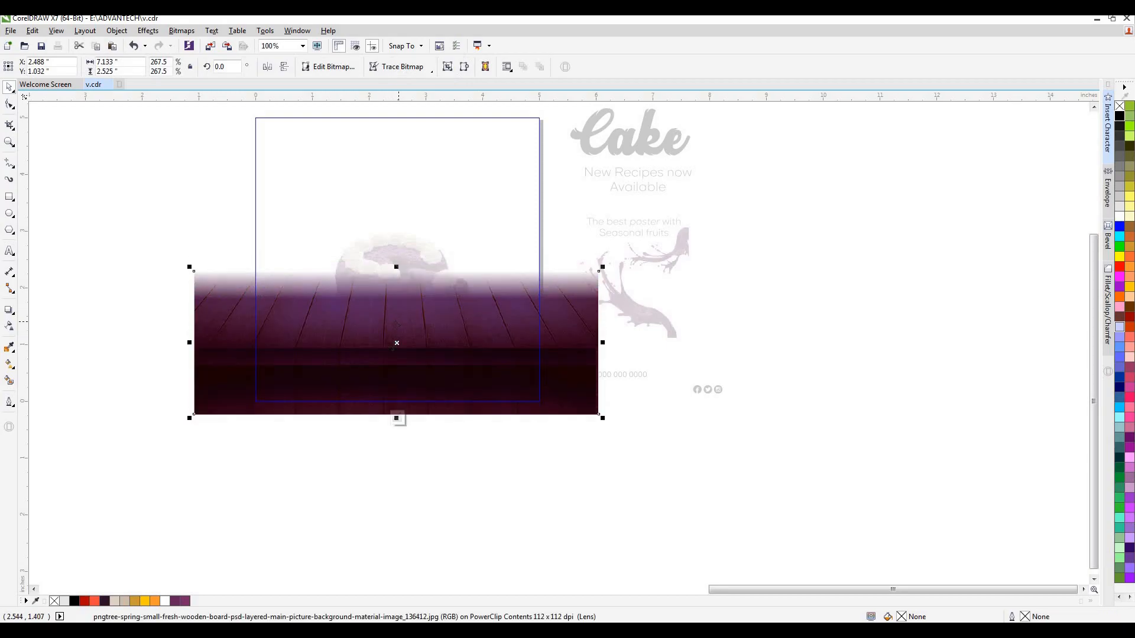
pyautogui.click(398, 418)
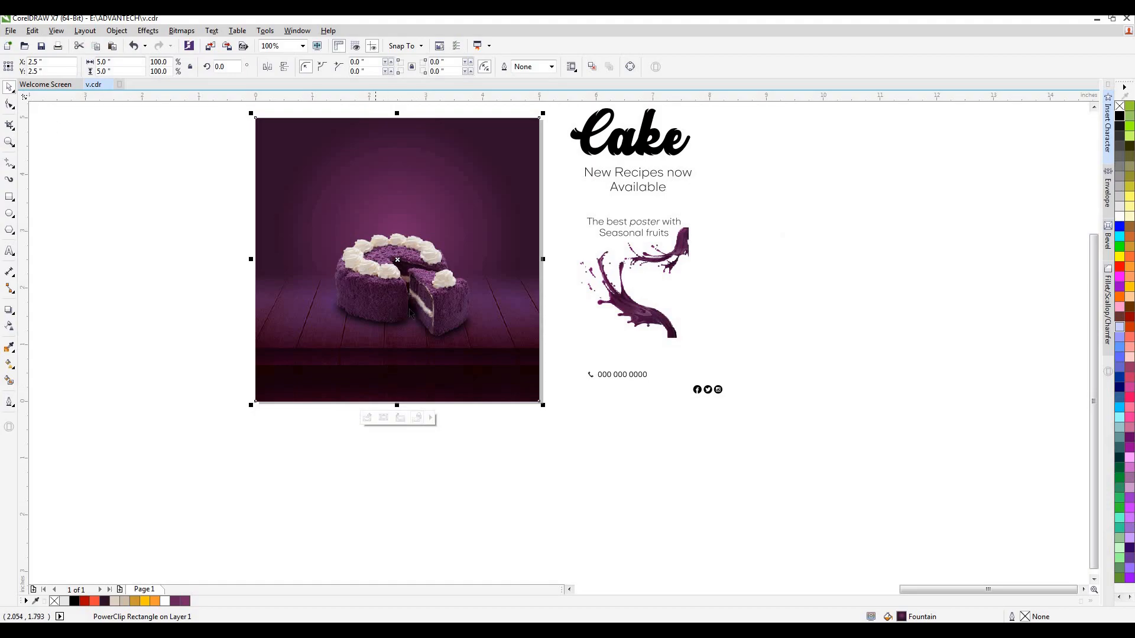
# Step: Enlarge the cake slightly in small stages and reposition it on the lowered tabletop
pyautogui.keyDown('ctrl'); pyautogui.click(396, 271); pyautogui.keyUp('ctrl')
pyautogui.moveTo(396, 270); pyautogui.dragTo(388, 283)
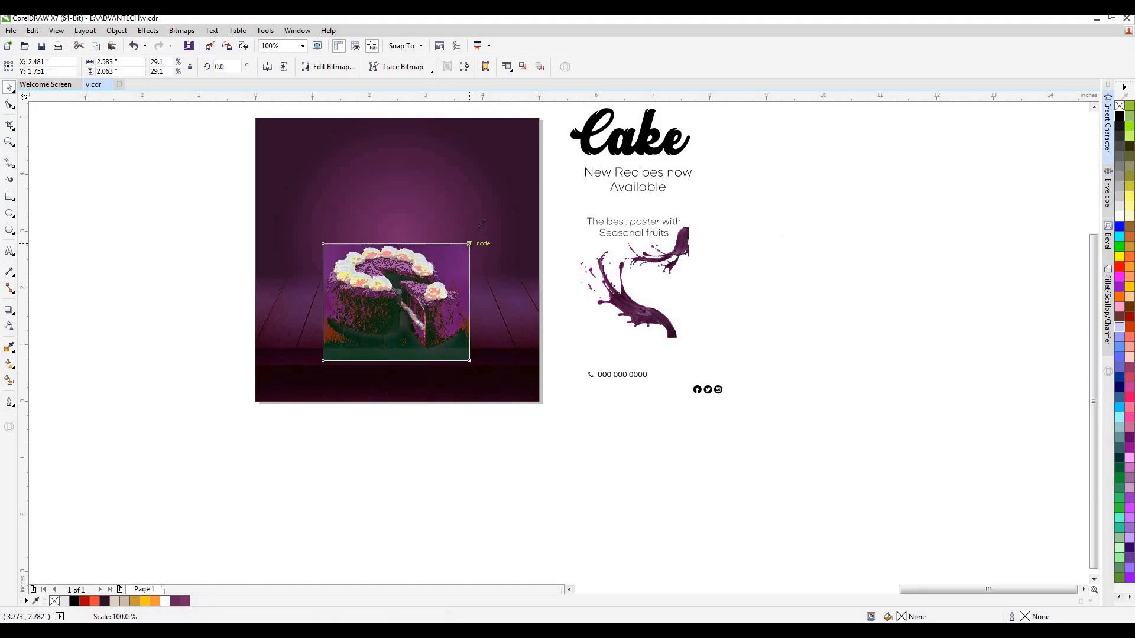
pyautogui.moveTo(474, 239); pyautogui.dragTo(483, 232)
pyautogui.click(558, 320)
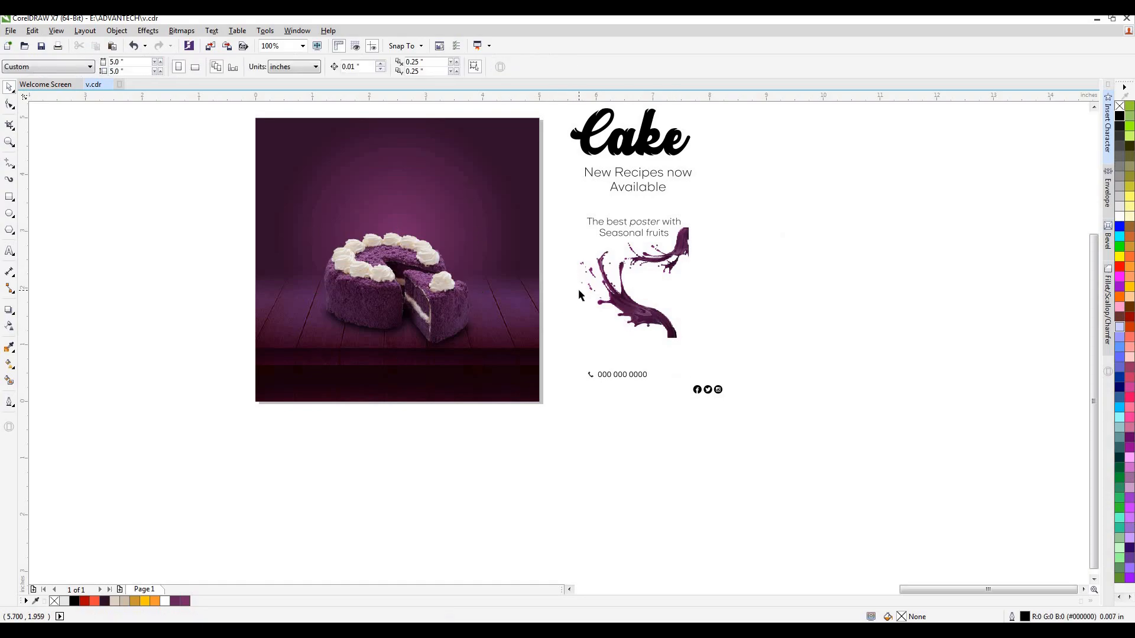
pyautogui.click(645, 300)
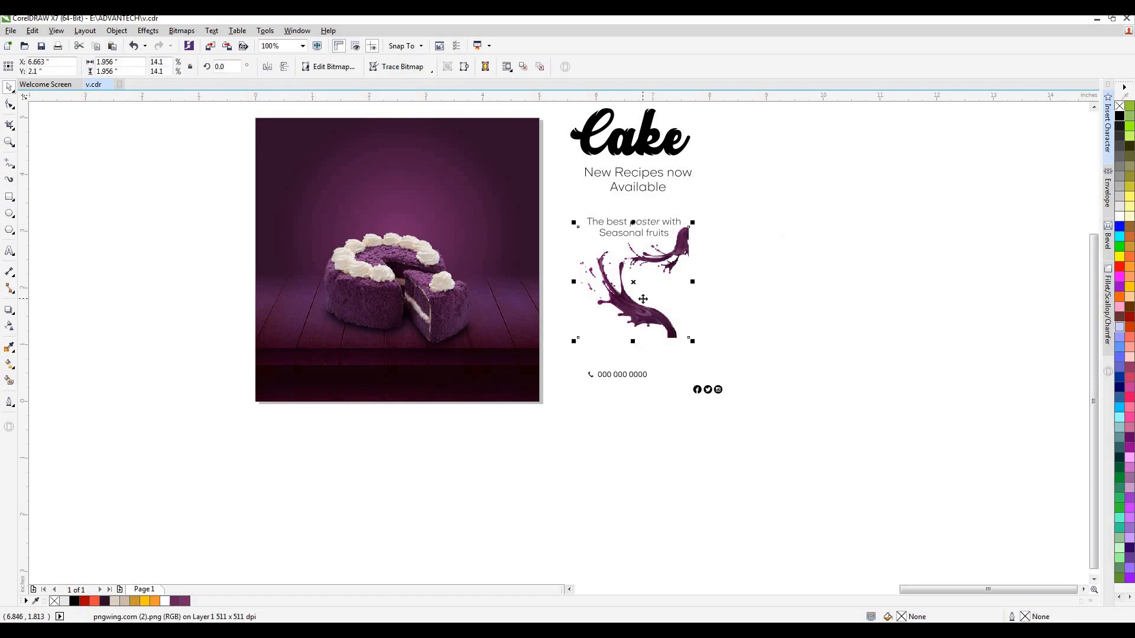
pyautogui.click(421, 305)
pyautogui.moveTo(482, 360); pyautogui.dragTo(487, 365)
pyautogui.moveTo(433, 316); pyautogui.dragTo(431, 306)
# Step: With the Shape tool, add nodes to the splash image's top, bottom and right edges and delete its lower-right corner node
pyautogui.click(633, 309)
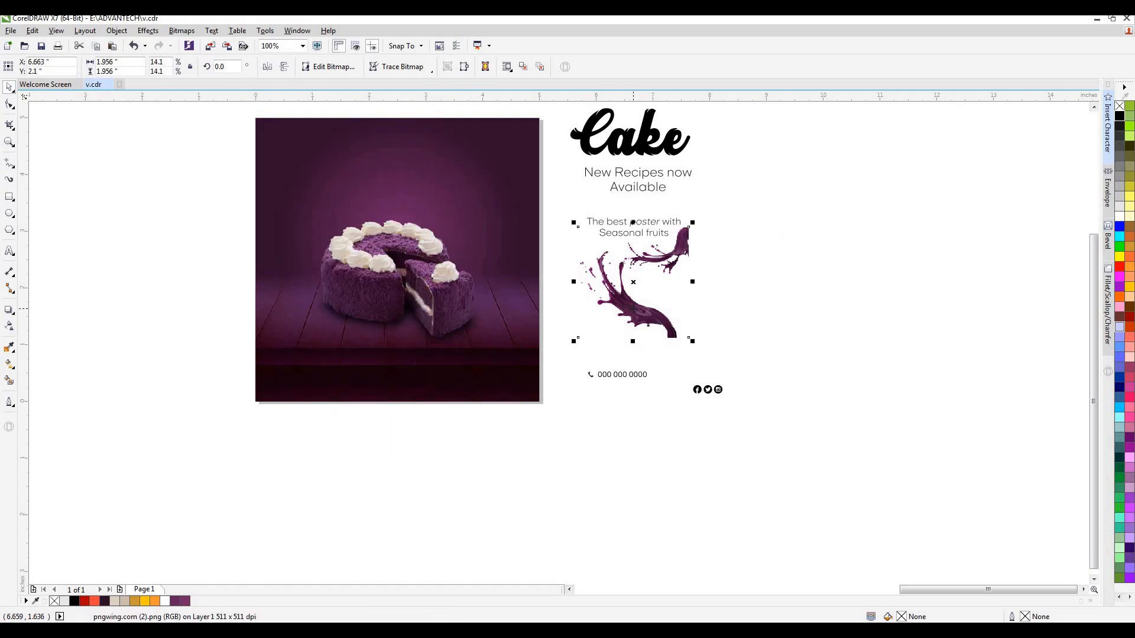
pyautogui.click(633, 309)
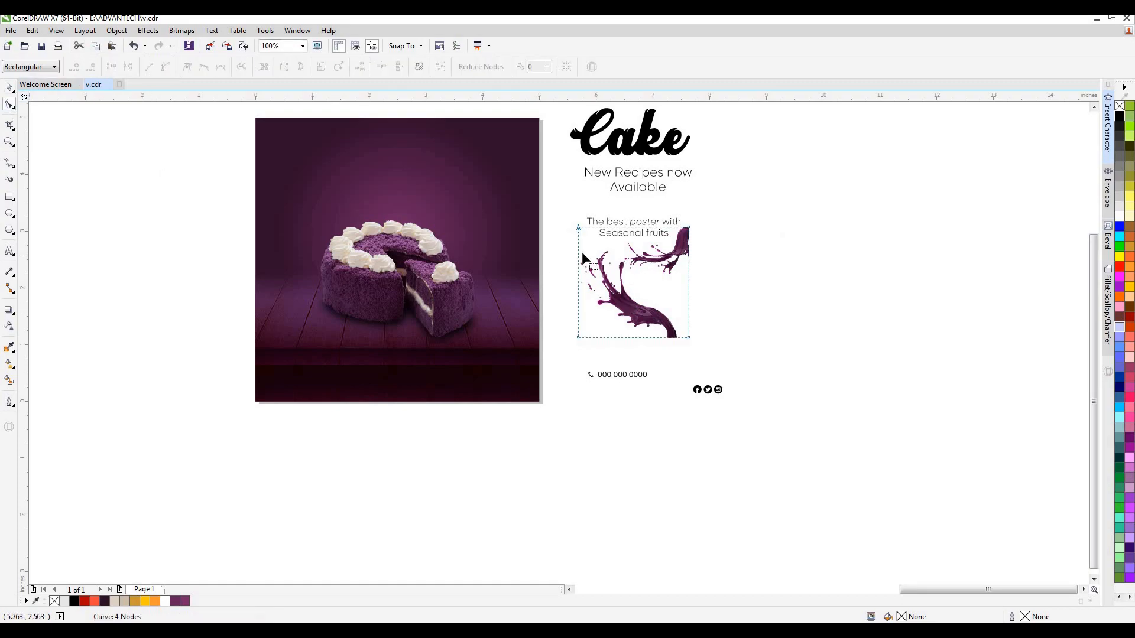
pyautogui.doubleClick(615, 227)
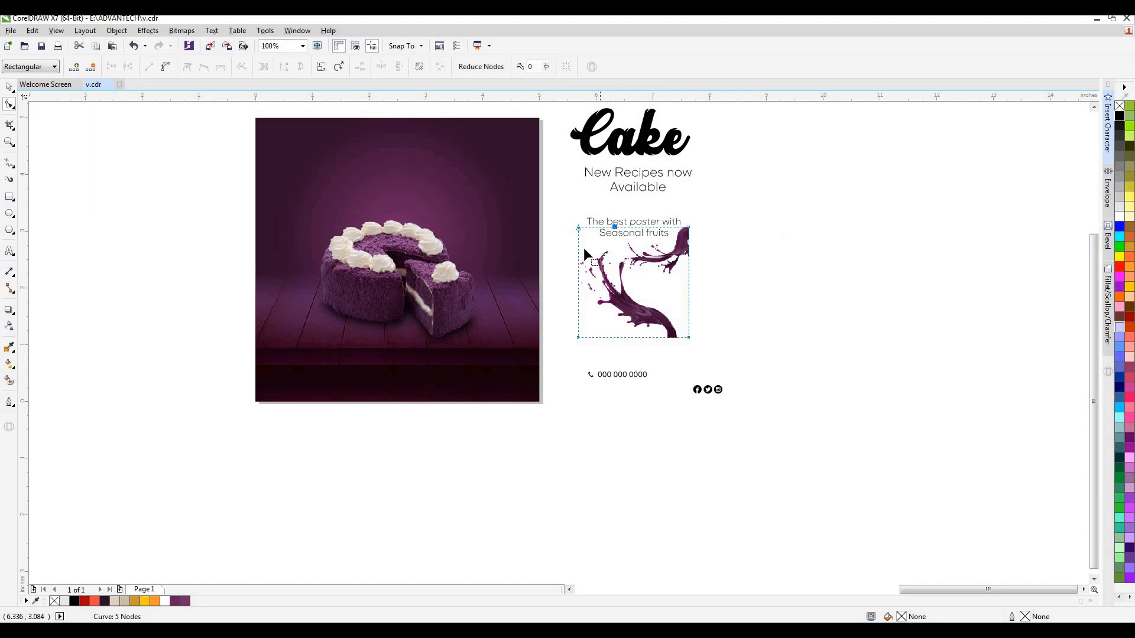
pyautogui.doubleClick(626, 337)
pyautogui.doubleClick(689, 319)
pyautogui.doubleClick(688, 338)
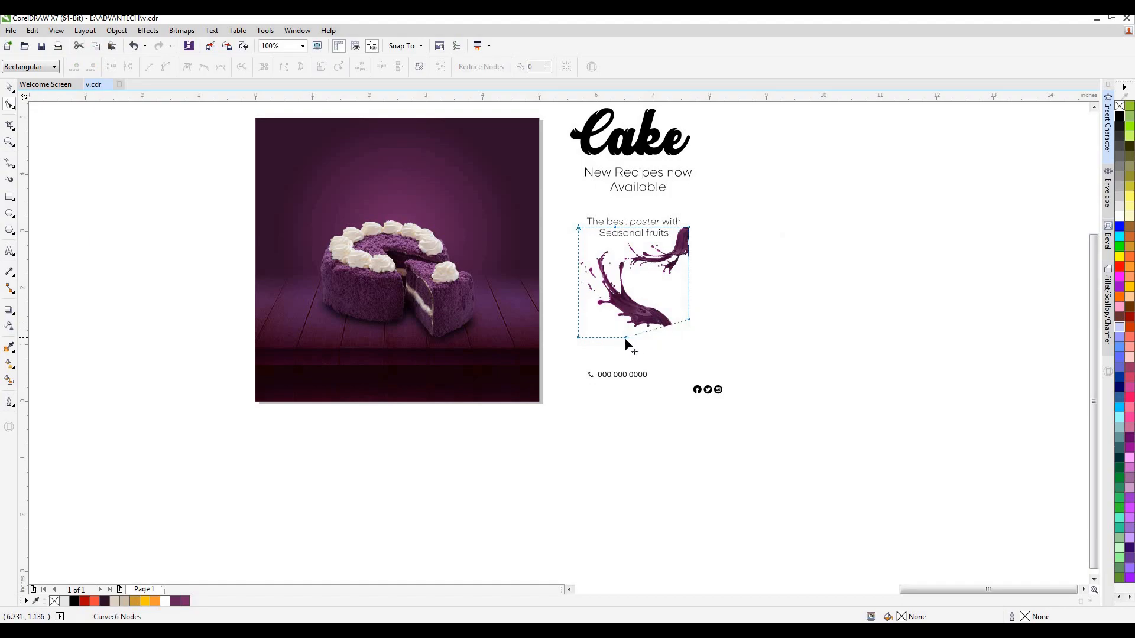
# Step: Reshape the splash image's outline to hide the lower splash, then delete the upper-left corner node, leaving only the upper splash
pyautogui.moveTo(626, 337); pyautogui.dragTo(618, 287)
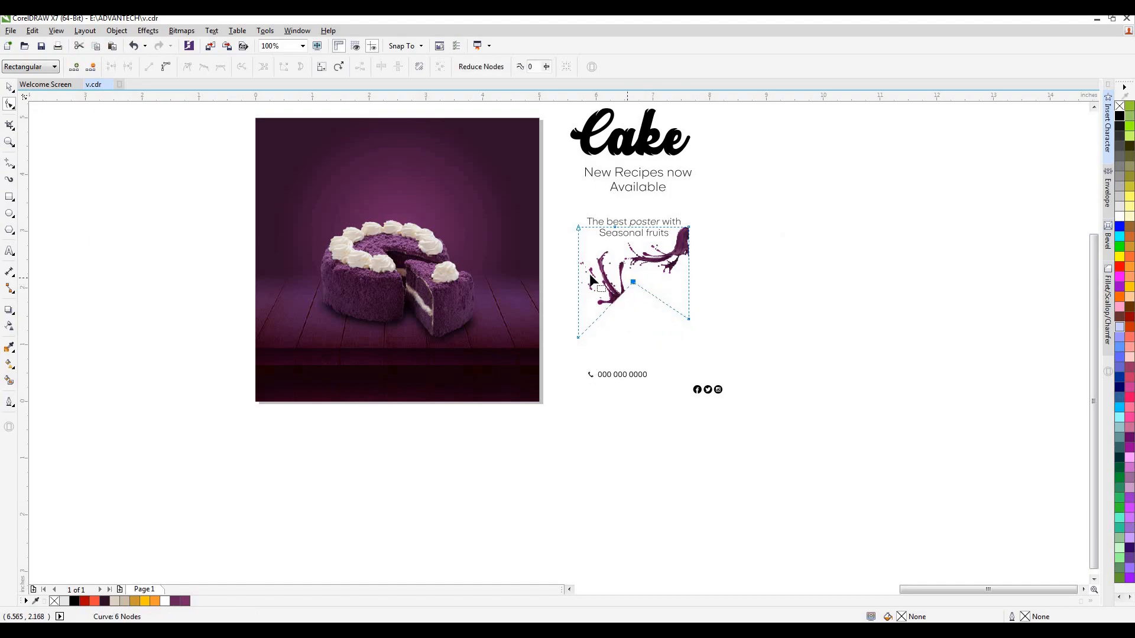
pyautogui.moveTo(579, 336); pyautogui.dragTo(613, 242)
pyautogui.scroll(2, 632, 243)
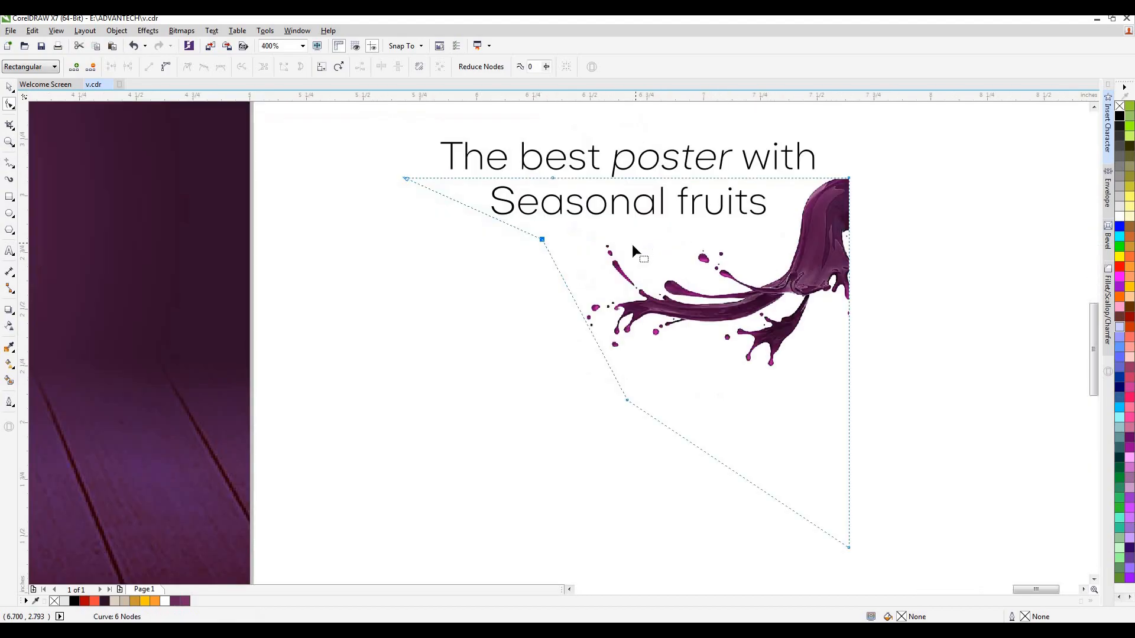
pyautogui.doubleClick(405, 178)
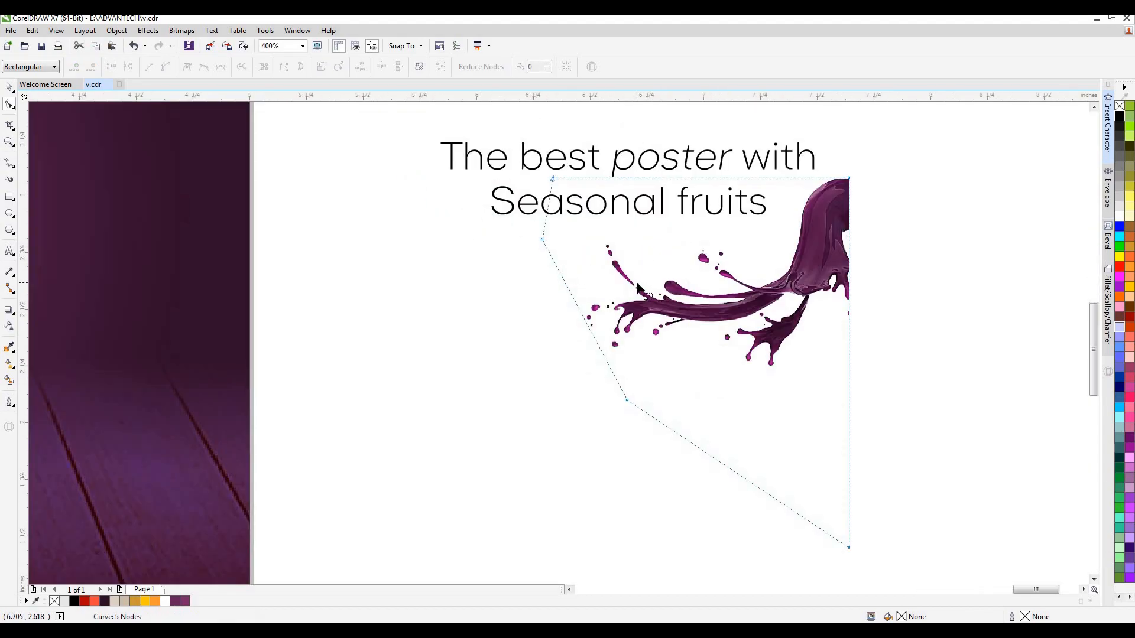
pyautogui.click(9, 87)
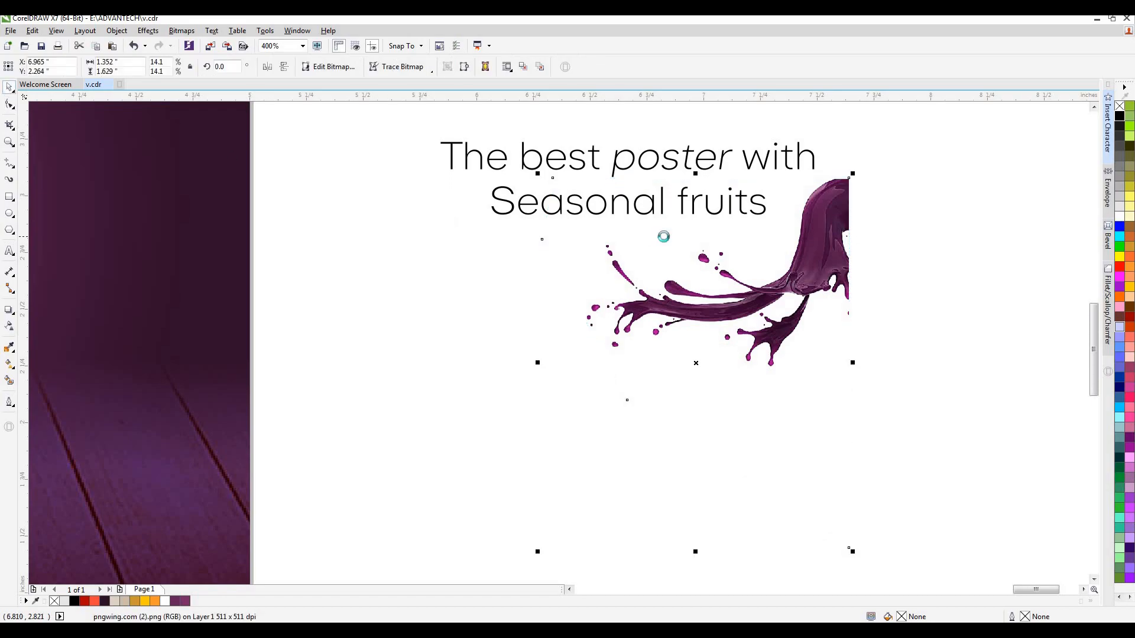
# Step: Move the trimmed splash to the poster's right edge and enlarge it to about 33.6% scale so it reaches over the cake
pyautogui.scroll(-1, 709, 256)
pyautogui.click(721, 255)
pyautogui.scroll(-1, 832, 242)
pyautogui.moveTo(785, 251); pyautogui.dragTo(645, 165)
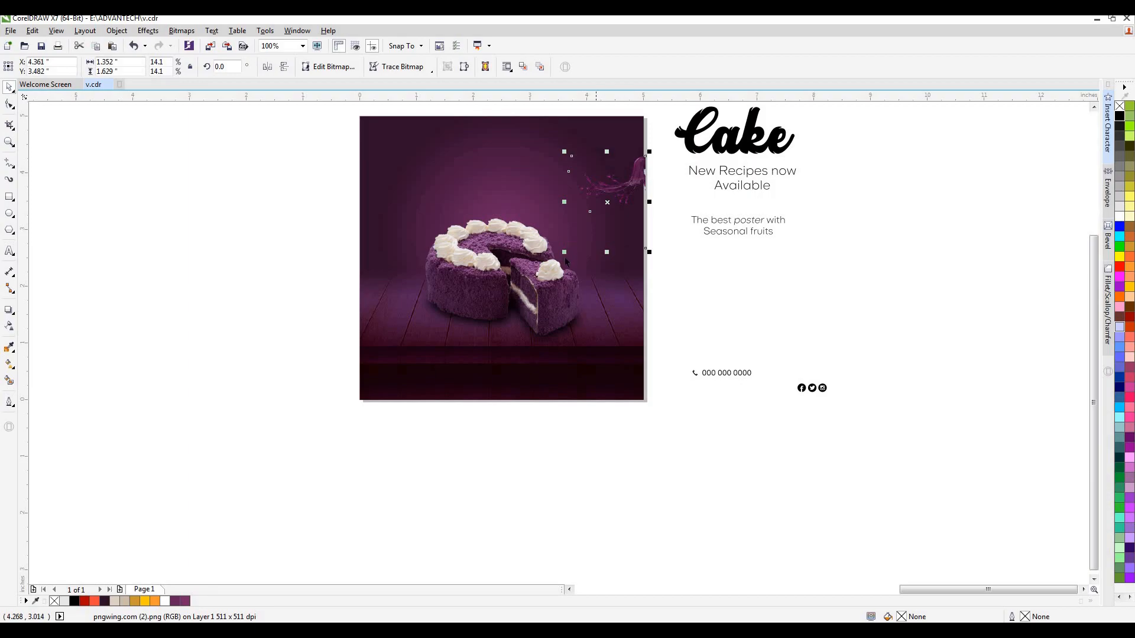
pyautogui.moveTo(565, 254); pyautogui.dragTo(448, 368)
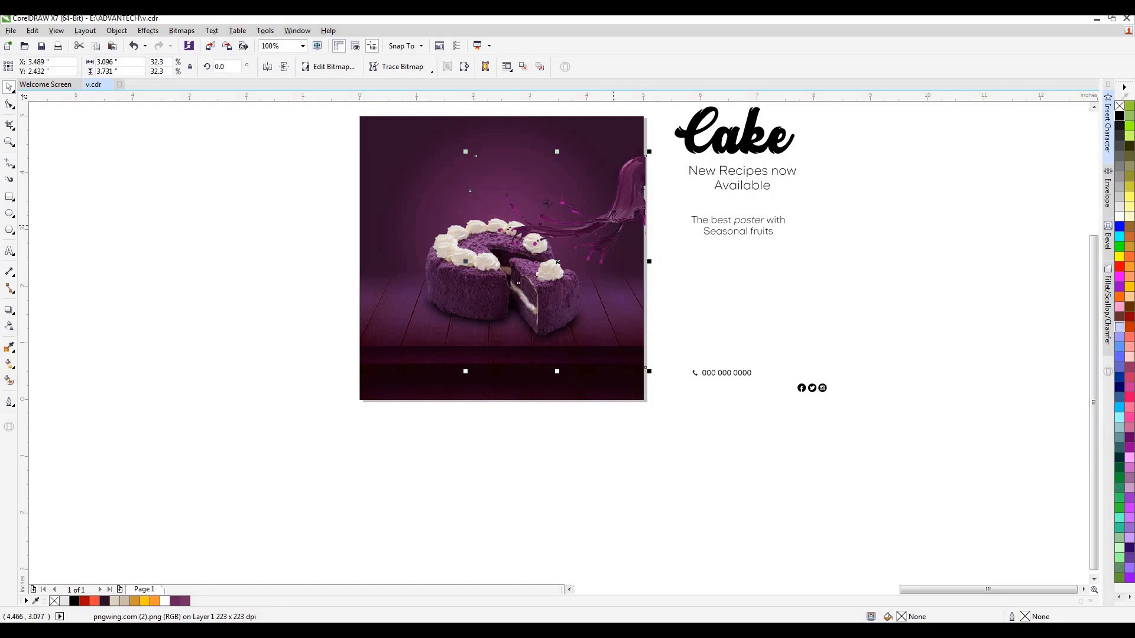
pyautogui.moveTo(445, 146); pyautogui.dragTo(441, 143)
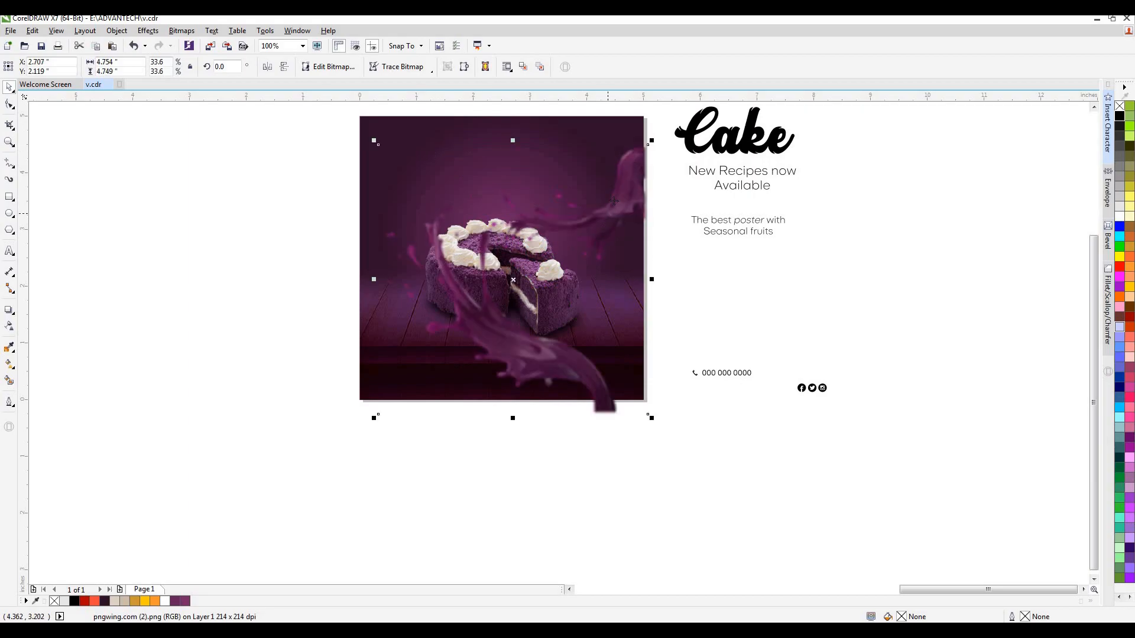
# Step: PowerClip the splash image inside the poster rectangle
pyautogui.rightClick(614, 200)
pyautogui.click(645, 207)
pyautogui.click(562, 124)
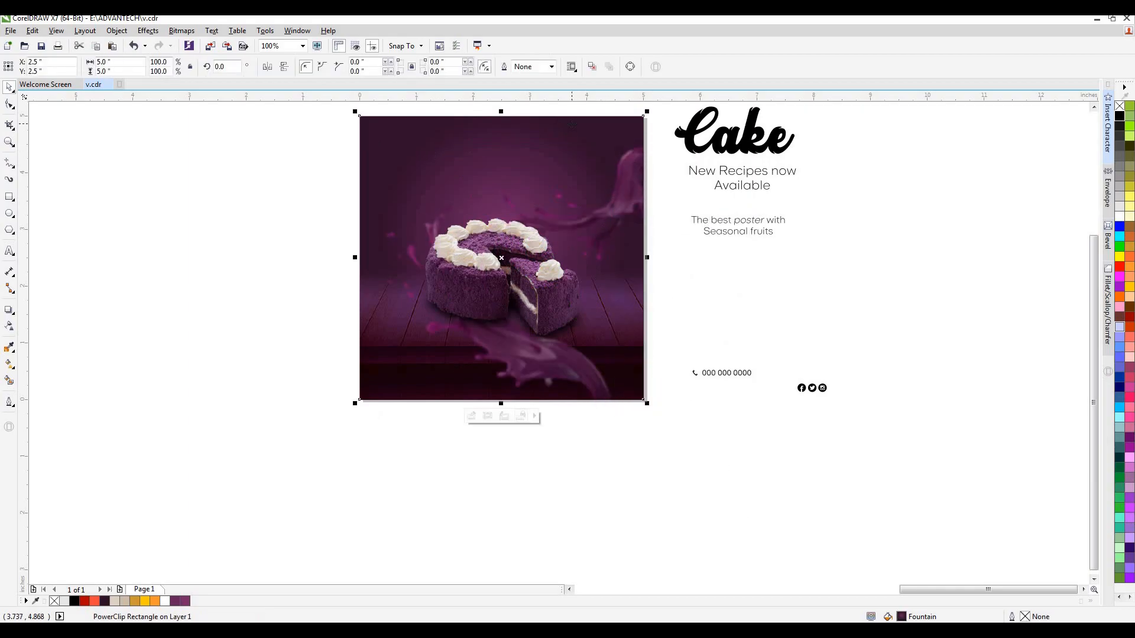
# Step: Within the PowerClip contents, reshape the splash image's outline using added nodes and a deleted lower-right corner node, keeping only the upper-right splash
pyautogui.click(471, 417)
pyautogui.click(537, 364)
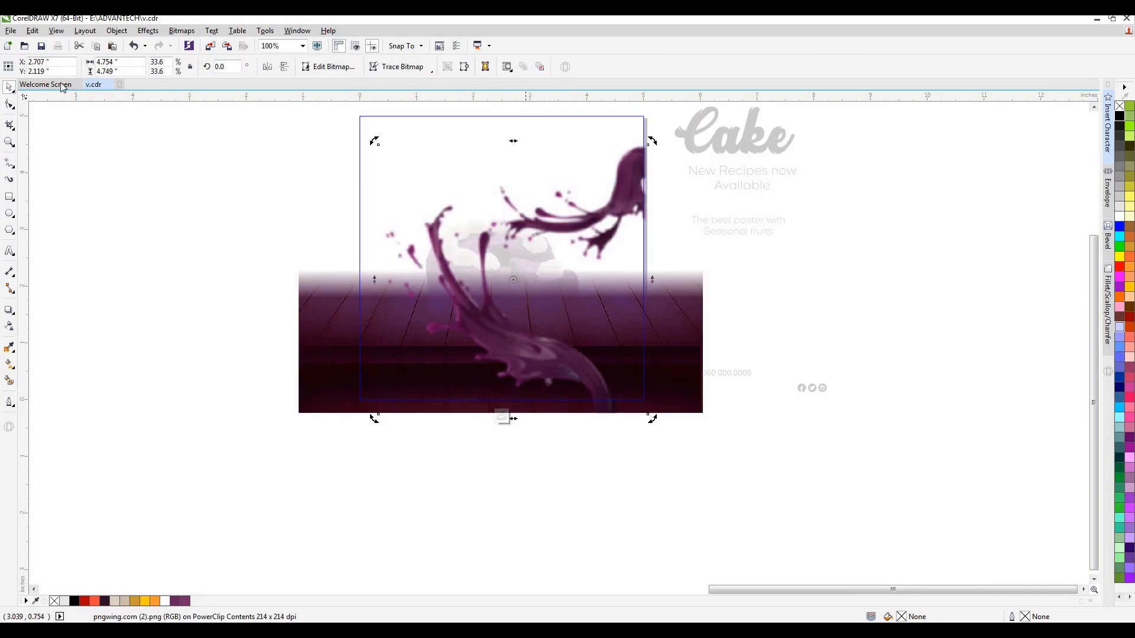
pyautogui.click(9, 104)
pyautogui.click(480, 151)
pyautogui.doubleClick(479, 145)
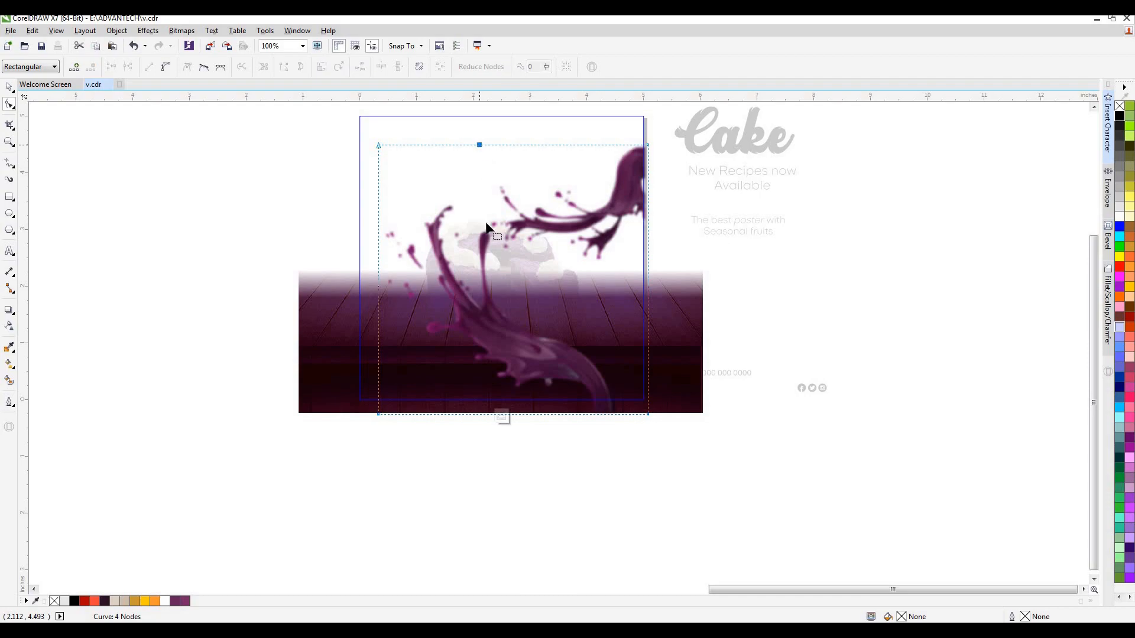
pyautogui.doubleClick(648, 325)
pyautogui.moveTo(378, 145); pyautogui.dragTo(511, 288)
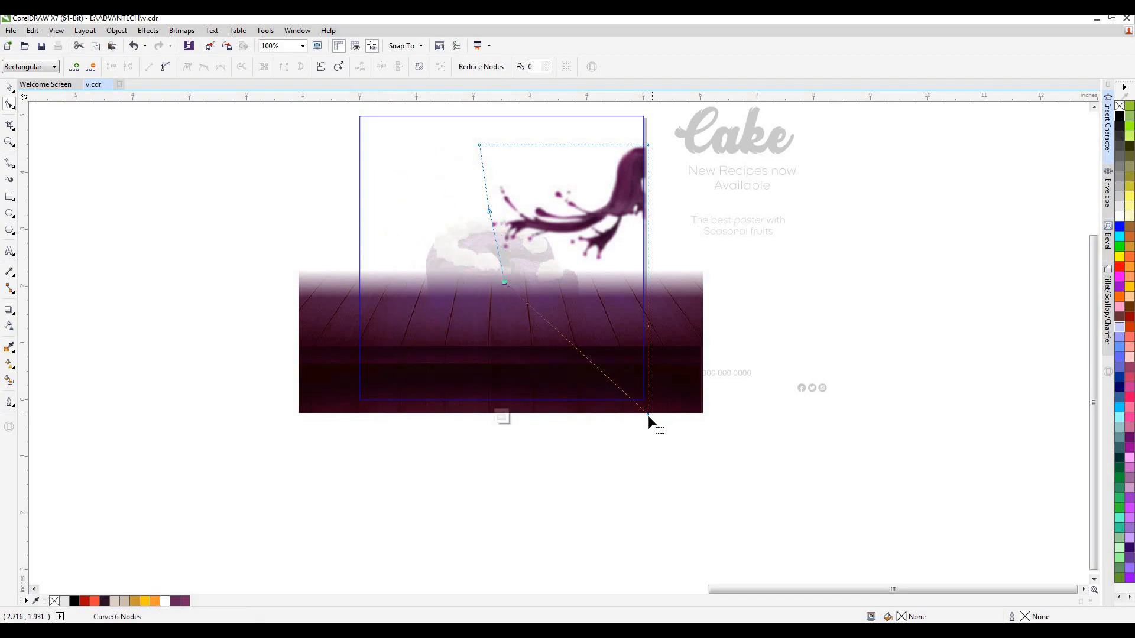
pyautogui.doubleClick(648, 413)
pyautogui.click(502, 416)
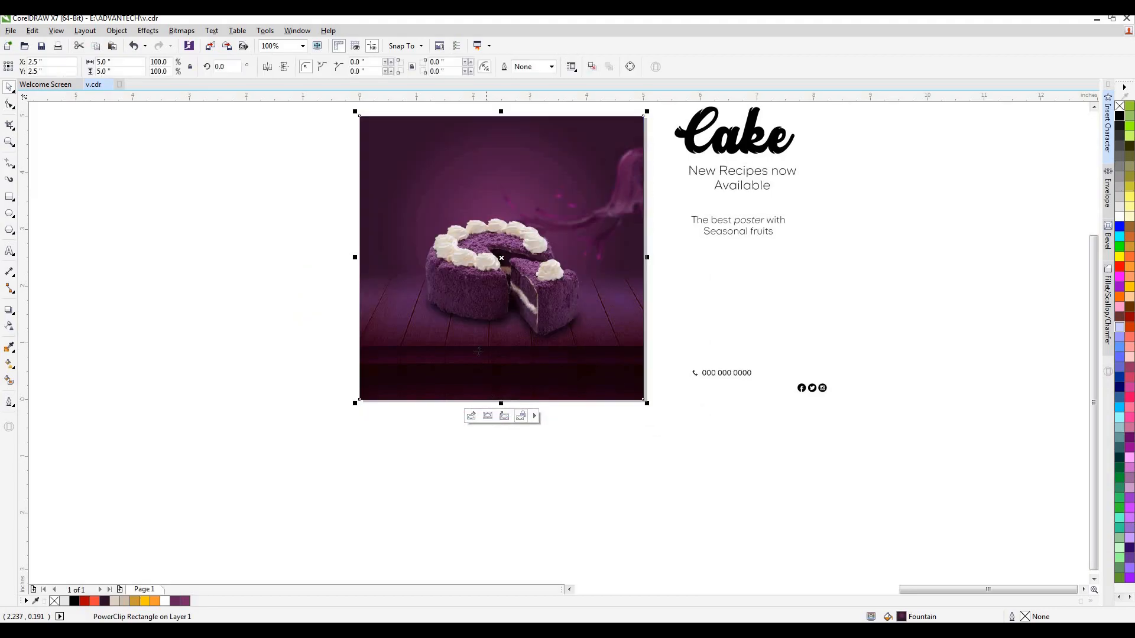
pyautogui.press('Escape')
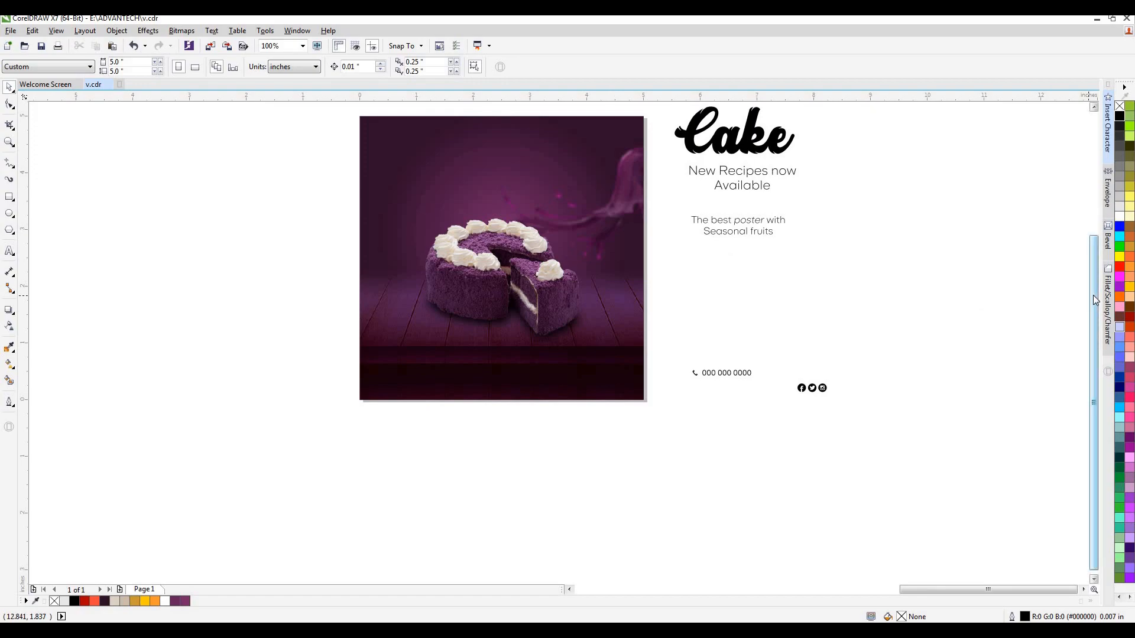
# Step: Move the golden star light spot image from beside the poster onto its upper area and enlarge it to about 69.5% scale
pyautogui.moveTo(1094, 299); pyautogui.dragTo(1092, 261)
pyautogui.click(887, 296)
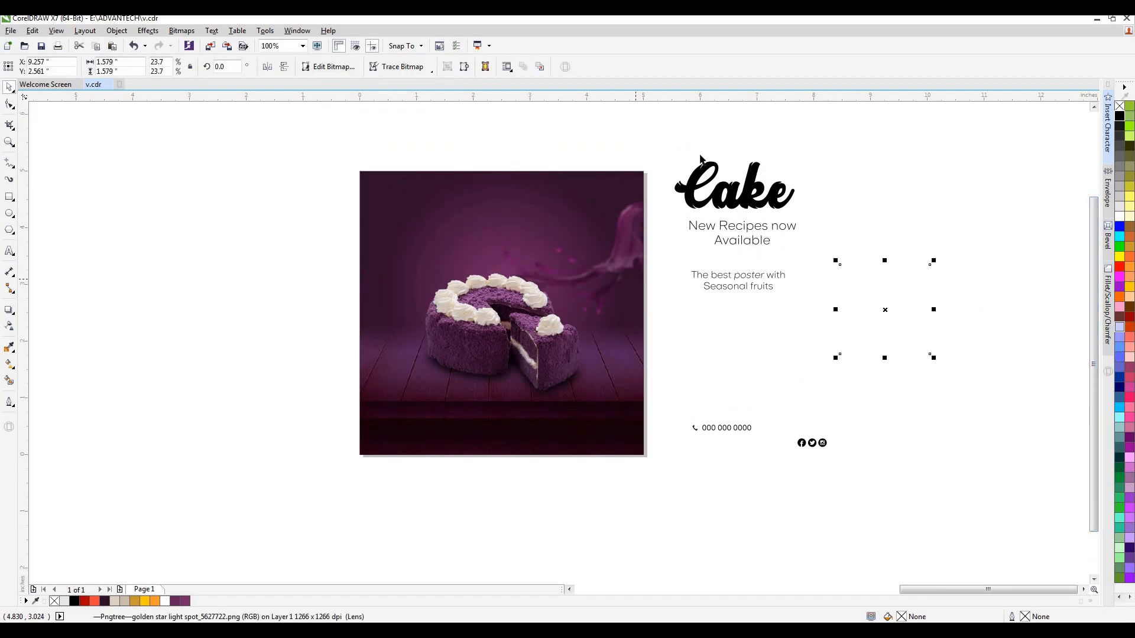
pyautogui.click(701, 122)
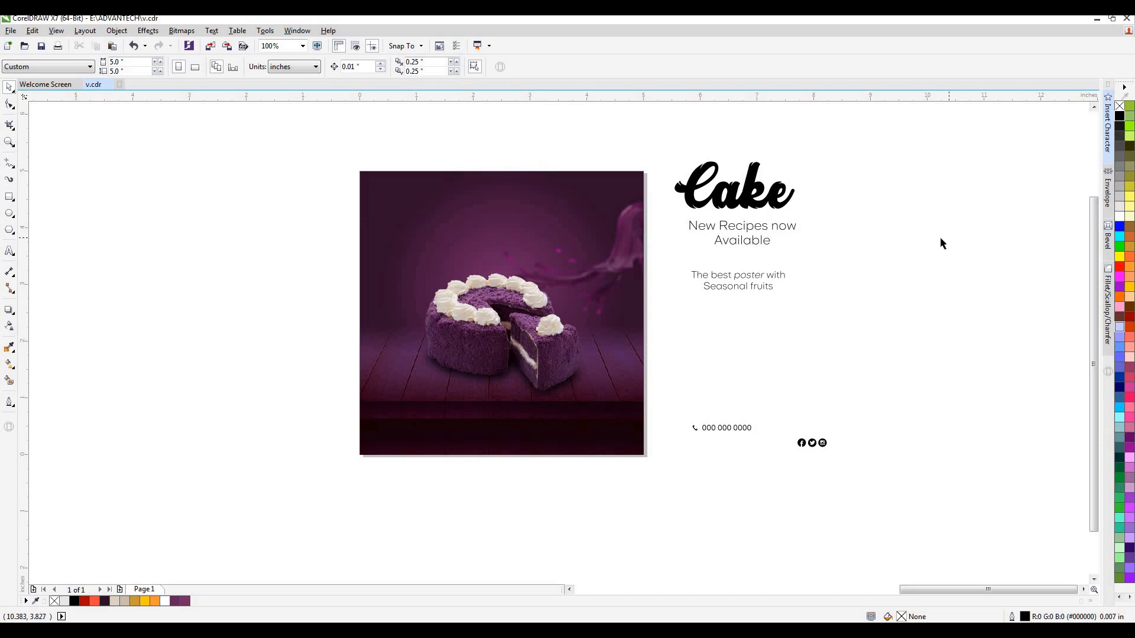
pyautogui.moveTo(863, 331); pyautogui.dragTo(407, 237)
pyautogui.moveTo(475, 262); pyautogui.dragTo(622, 396)
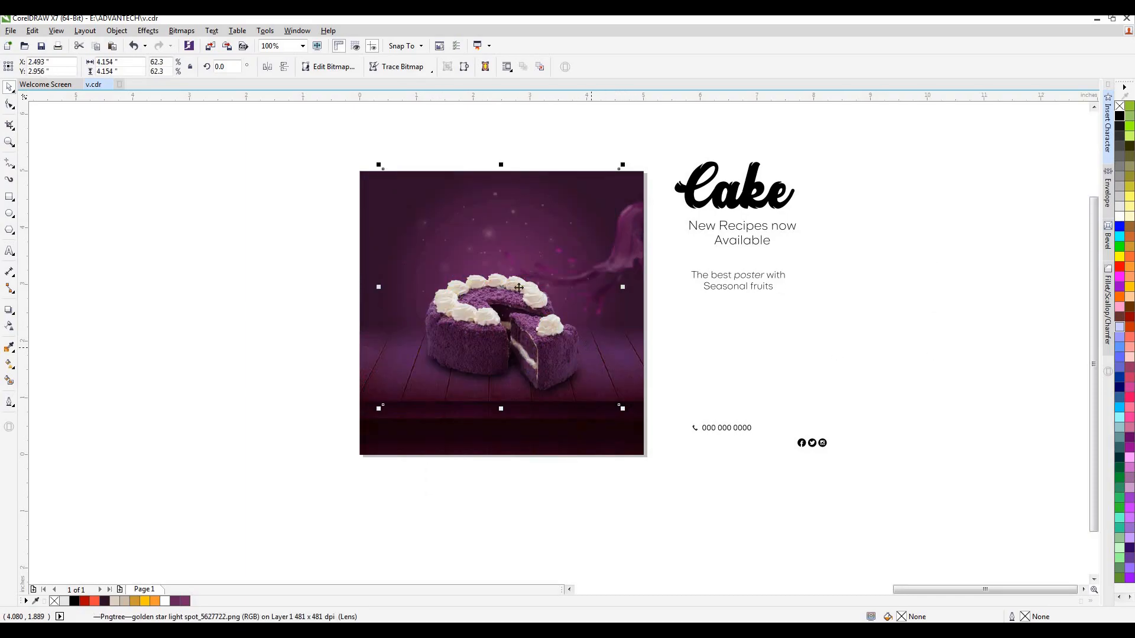
pyautogui.moveTo(379, 165); pyautogui.dragTo(340, 147)
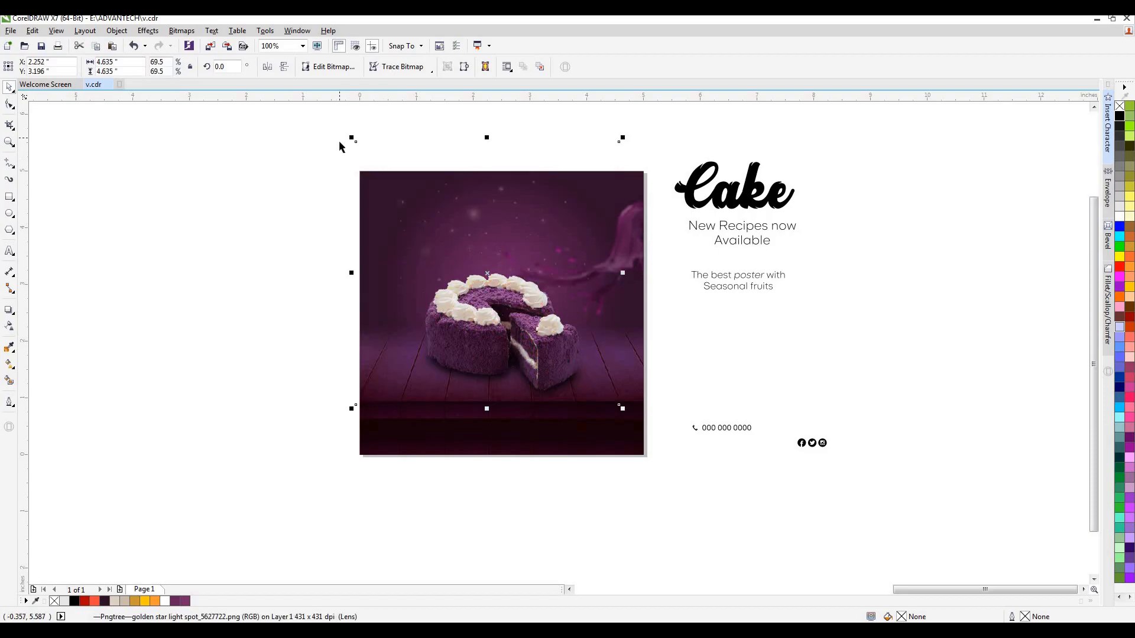
# Step: PowerClip the star light spot image inside the poster rectangle
pyautogui.rightClick(502, 207)
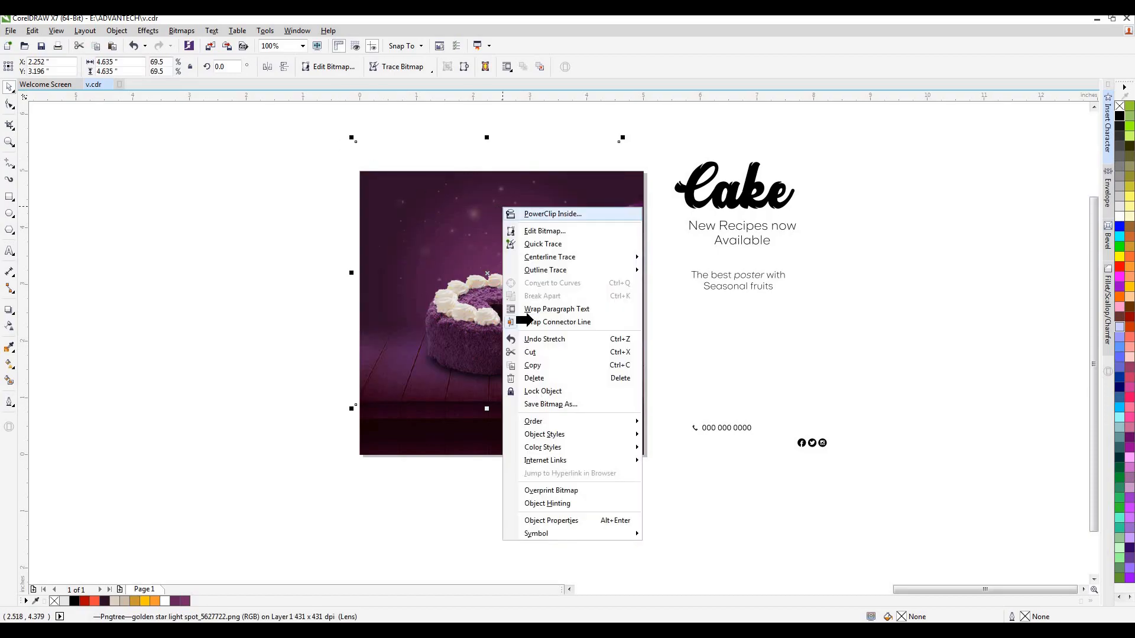
pyautogui.click(526, 321)
pyautogui.click(545, 431)
pyautogui.click(775, 349)
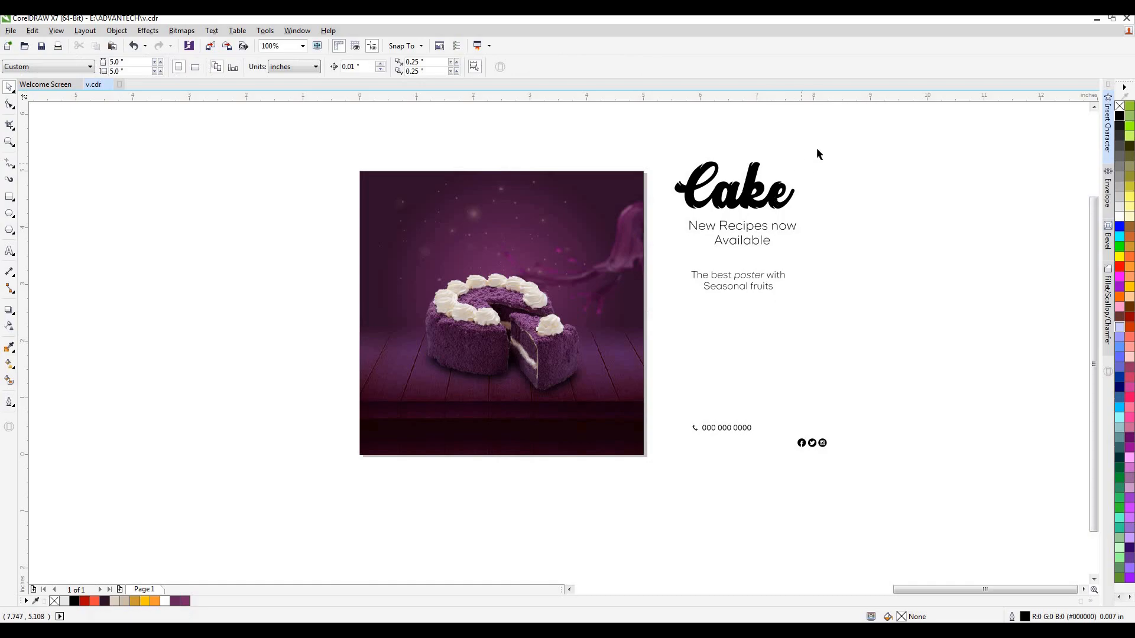
# Step: Centre the Cake title near the poster's top edge and place the "New Recipes now Available" text beneath it in a light colour
pyautogui.moveTo(759, 188); pyautogui.dragTo(518, 210)
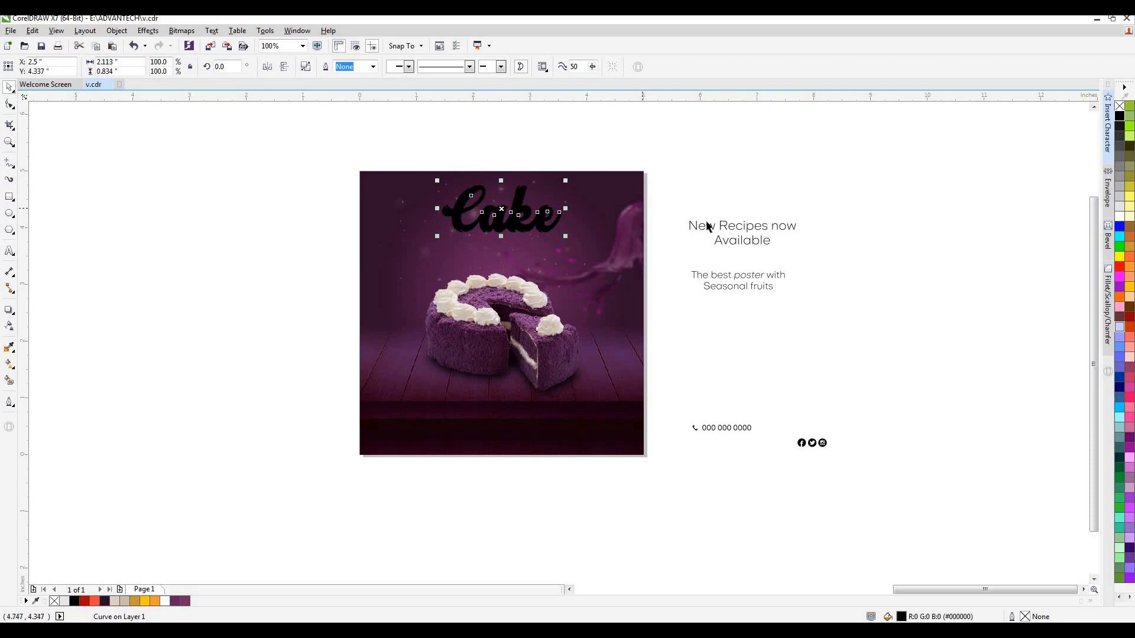
pyautogui.moveTo(736, 229); pyautogui.dragTo(504, 252)
pyautogui.click(188, 462)
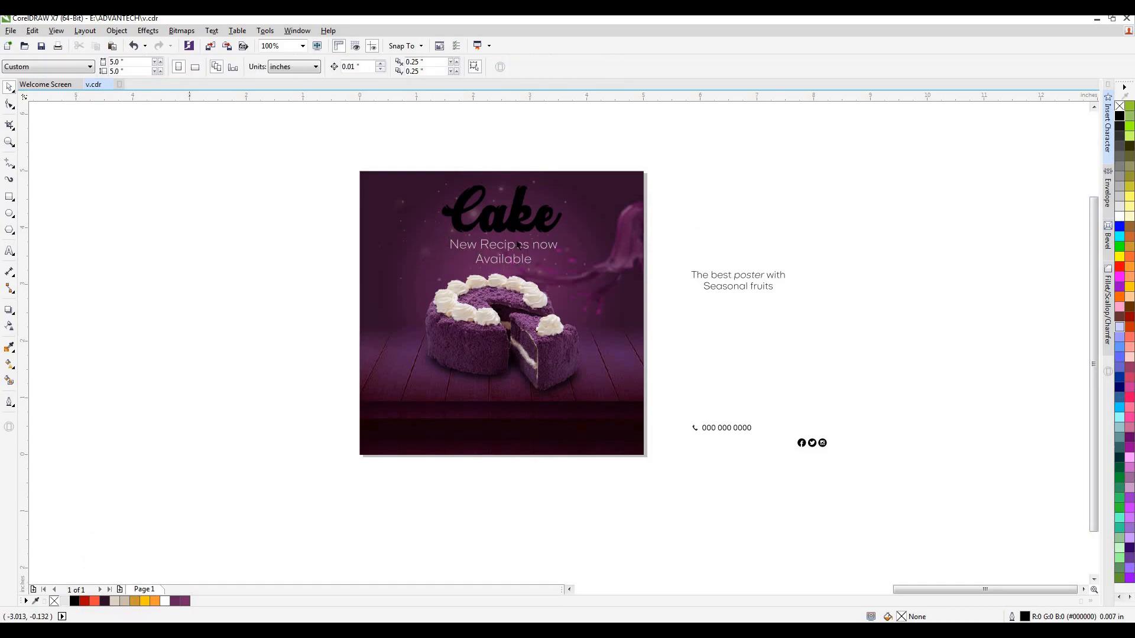
# Step: Place "The best poster with Seasonal fruits" below the cake, fill it with 10% Black and enlarge it to about 119.4% scale
pyautogui.click(737, 280)
pyautogui.moveTo(737, 280); pyautogui.dragTo(507, 415)
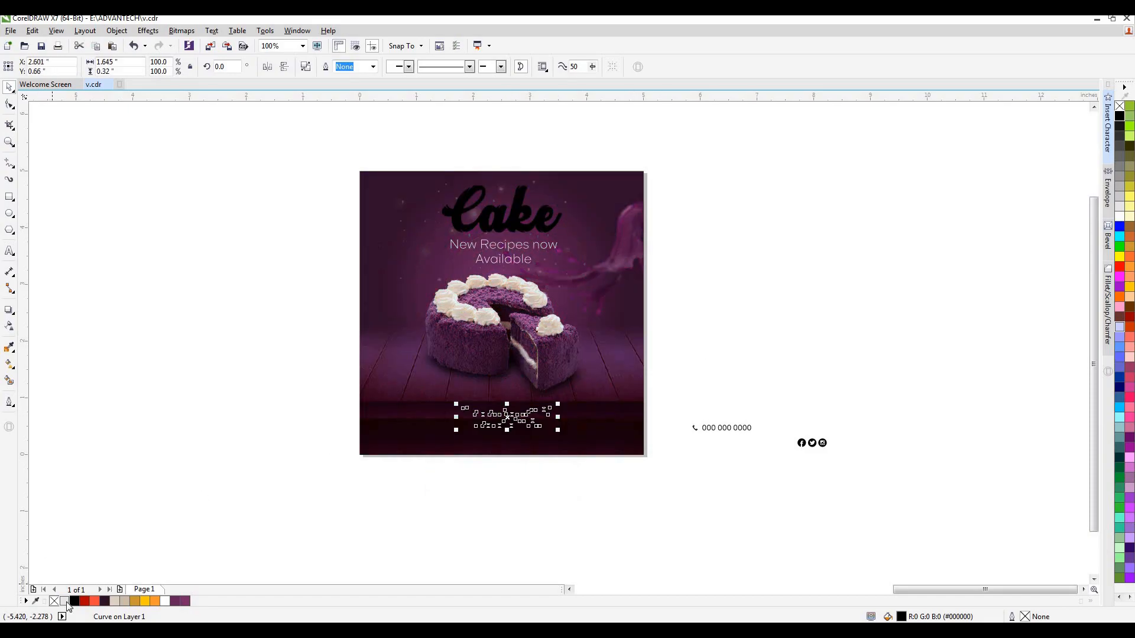
pyautogui.click(709, 346)
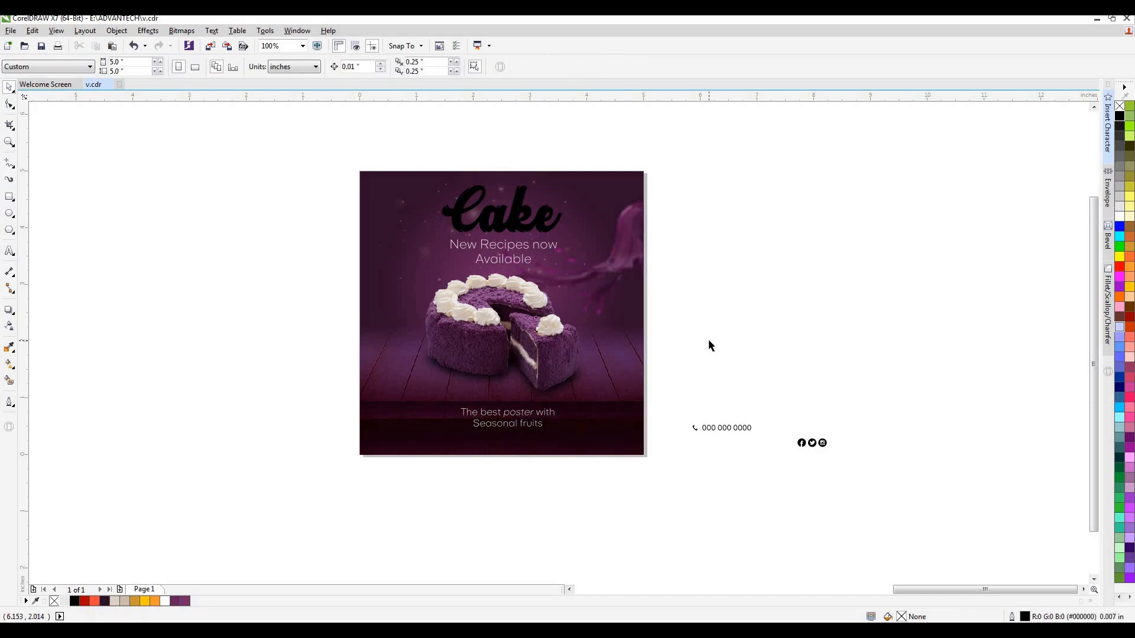
pyautogui.click(512, 421)
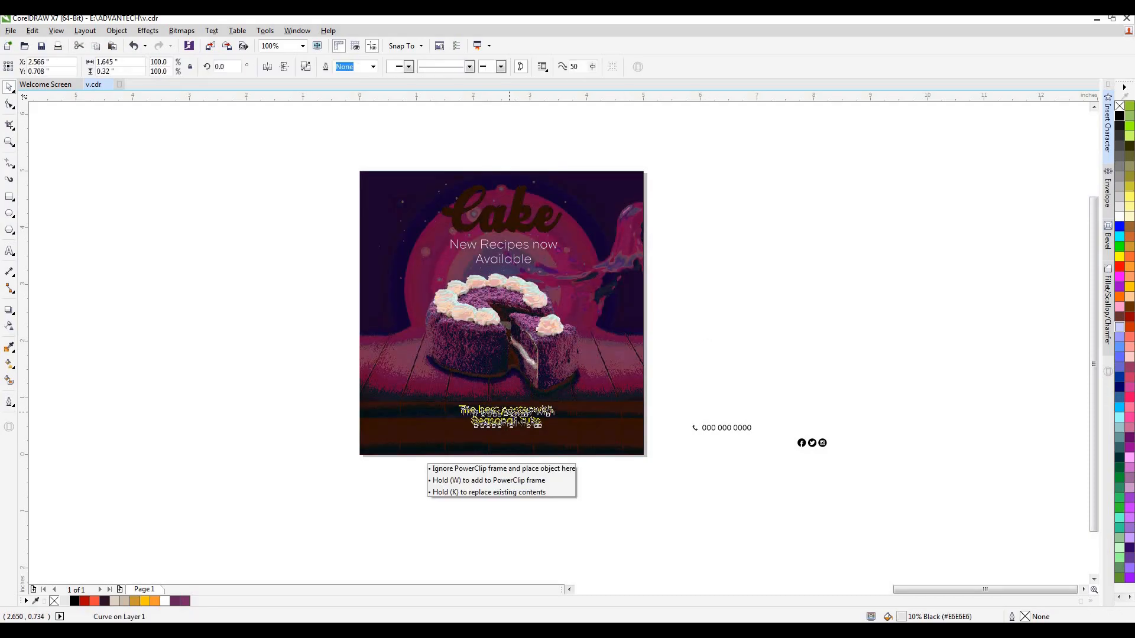
pyautogui.click(696, 378)
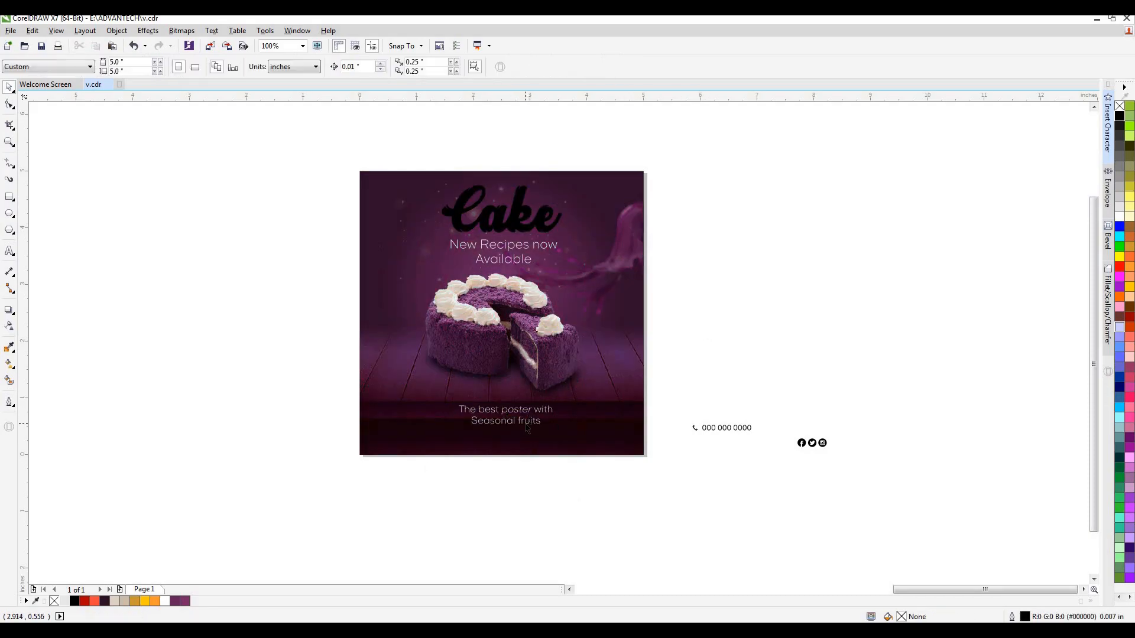
pyautogui.click(519, 416)
pyautogui.click(525, 419)
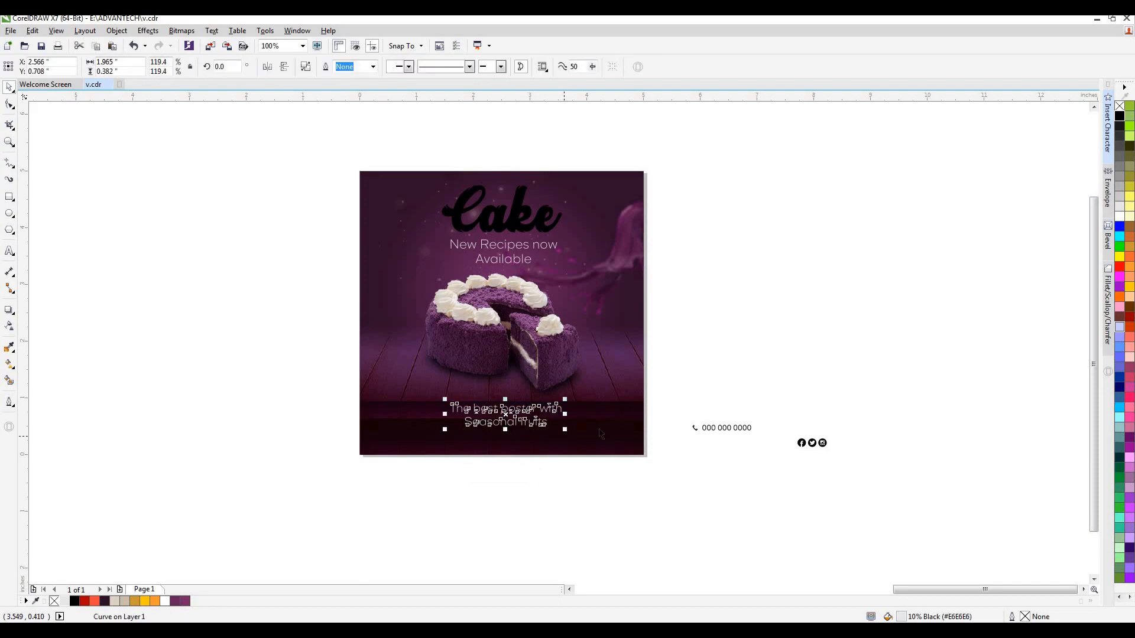
pyautogui.click(672, 456)
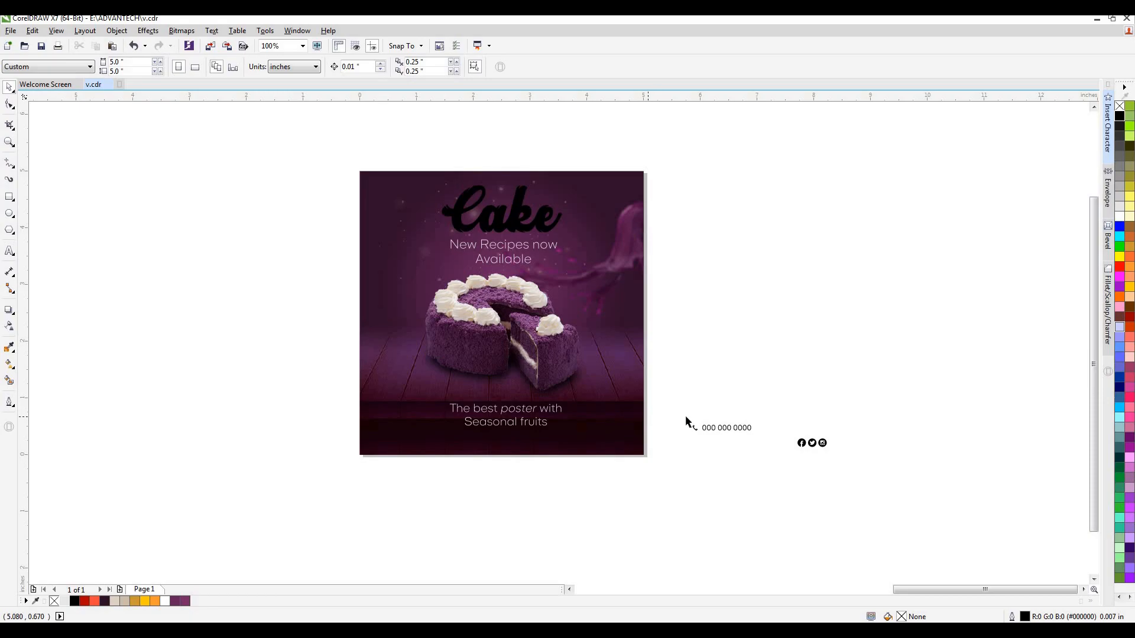
# Step: Place the social icons in the poster's lower-right corner and the phone line in its lower-left corner, recolouring both 10% Black
pyautogui.moveTo(882, 417); pyautogui.dragTo(618, 441)
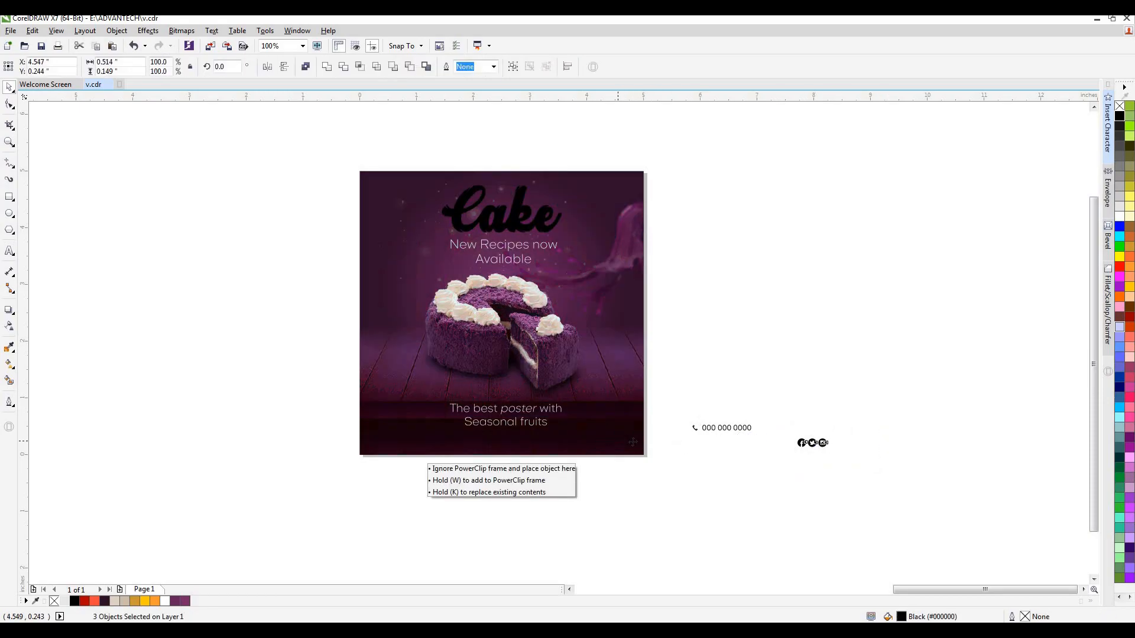
pyautogui.click(64, 601)
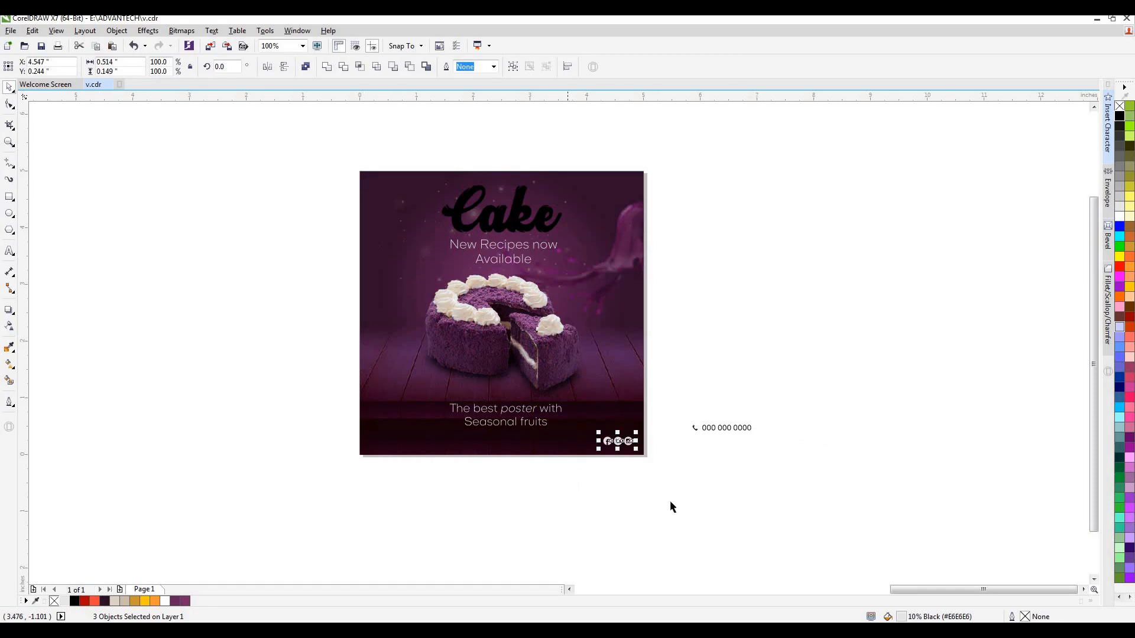
pyautogui.click(722, 427)
pyautogui.moveTo(723, 426); pyautogui.dragTo(401, 441)
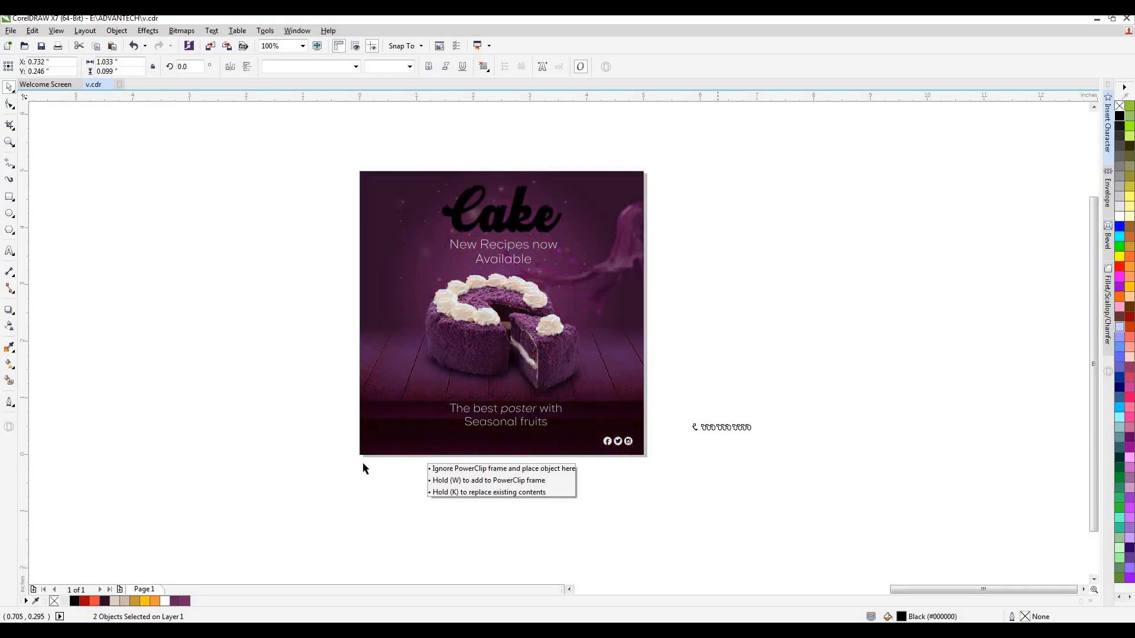
pyautogui.click(130, 534)
# Step: Compare orange, yellow and gold fills on the Cake title and settle on Light Orange (#FF9933)
pyautogui.click(512, 220)
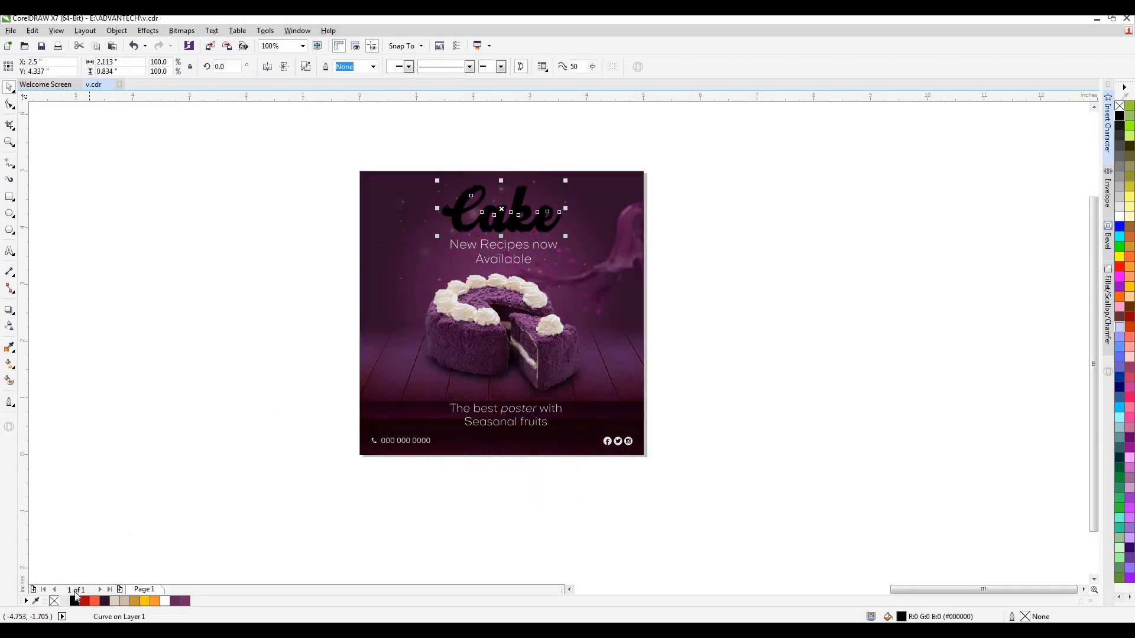
pyautogui.click(154, 602)
pyautogui.click(146, 601)
pyautogui.click(155, 601)
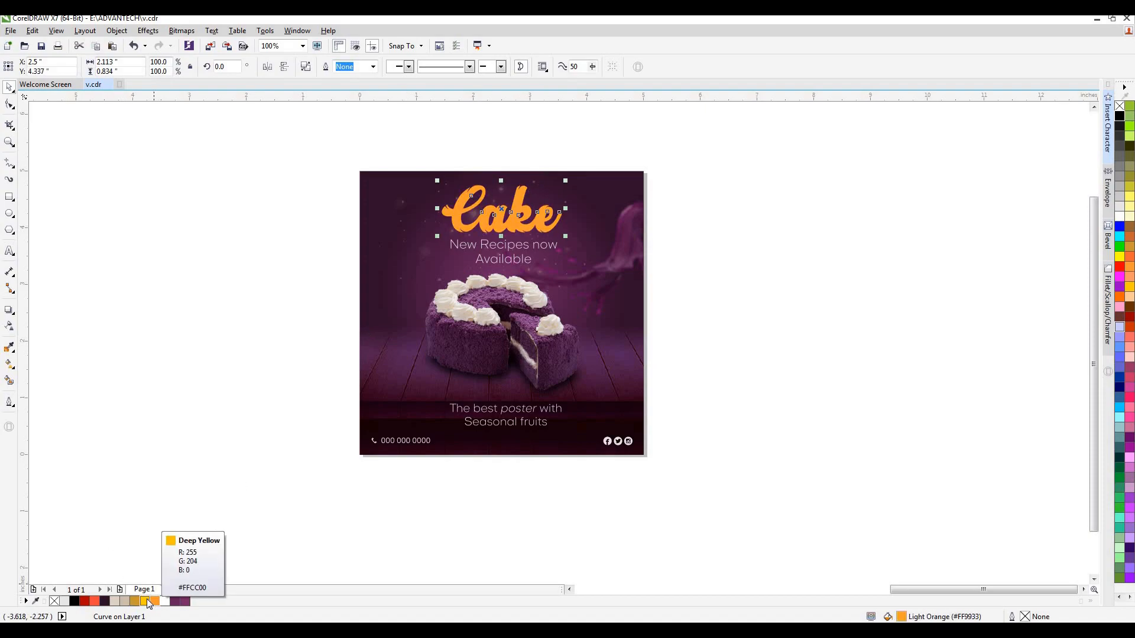
pyautogui.click(147, 599)
pyautogui.click(155, 599)
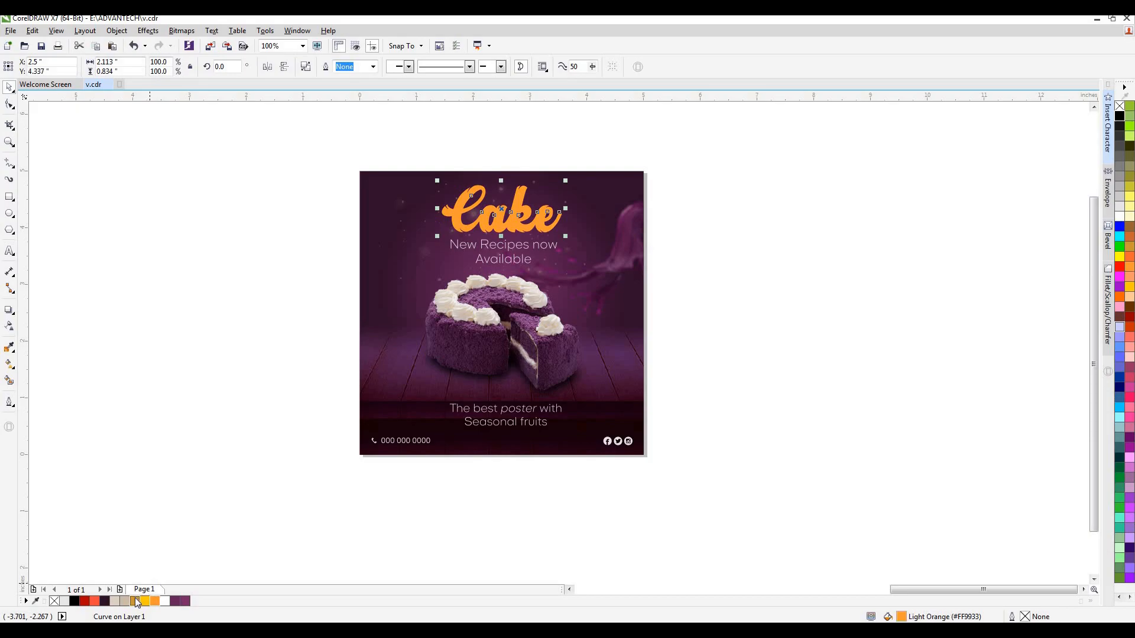
pyautogui.click(135, 601)
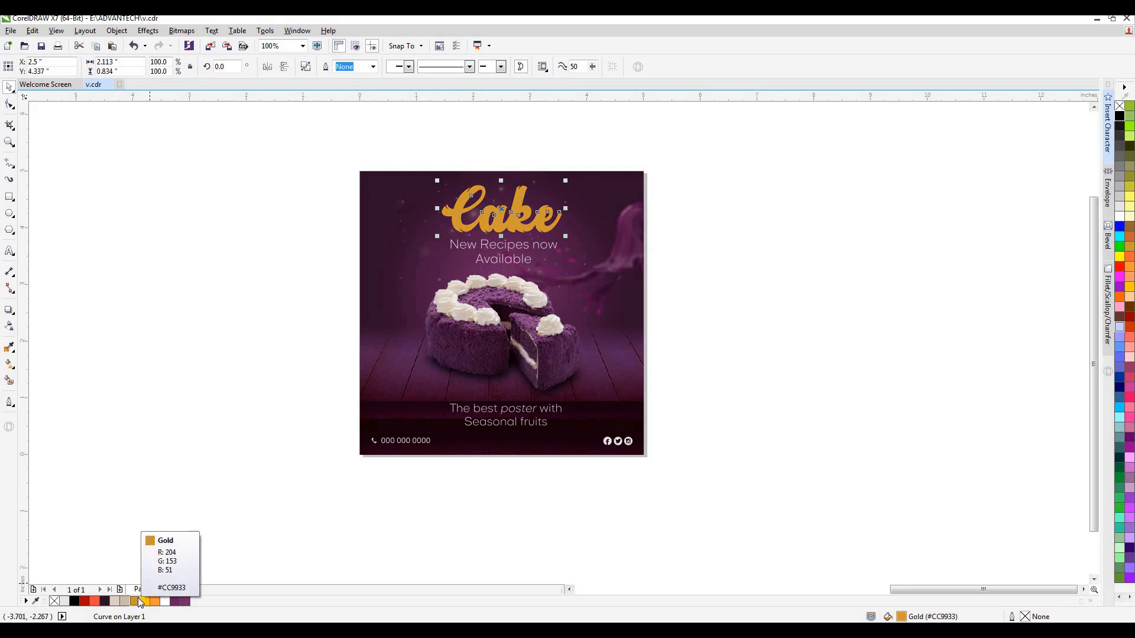
pyautogui.click(154, 600)
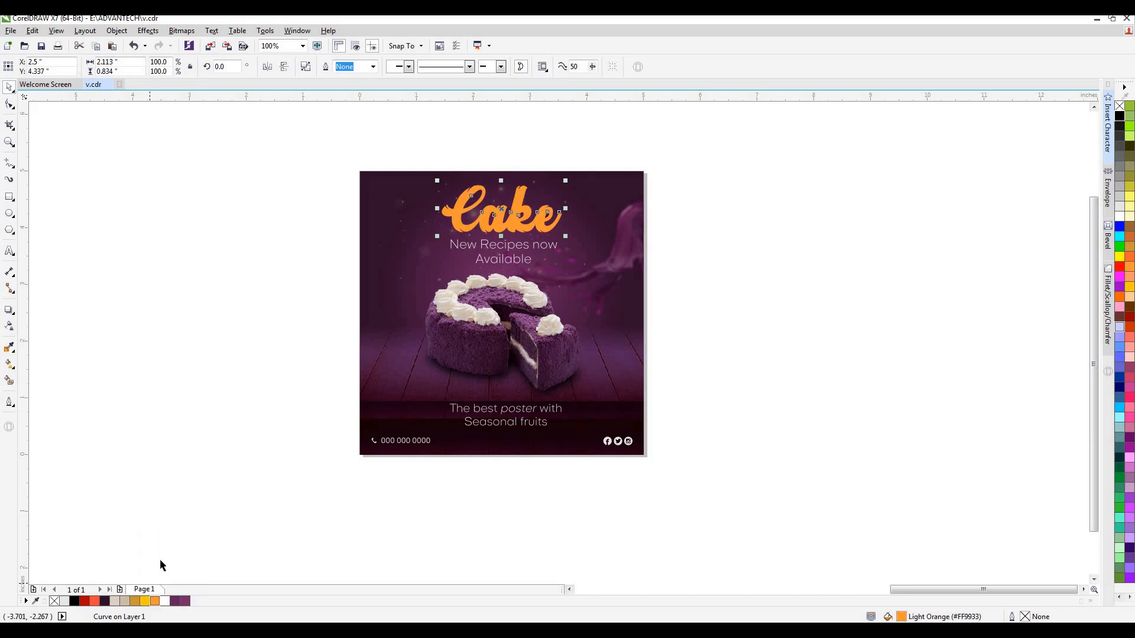
pyautogui.click(293, 342)
# Step: Duplicate the Cake title about 0.03 inches to the right, behind the orange original, and fill the copy with Gold (#CC9933)
pyautogui.scroll(2, 526, 190)
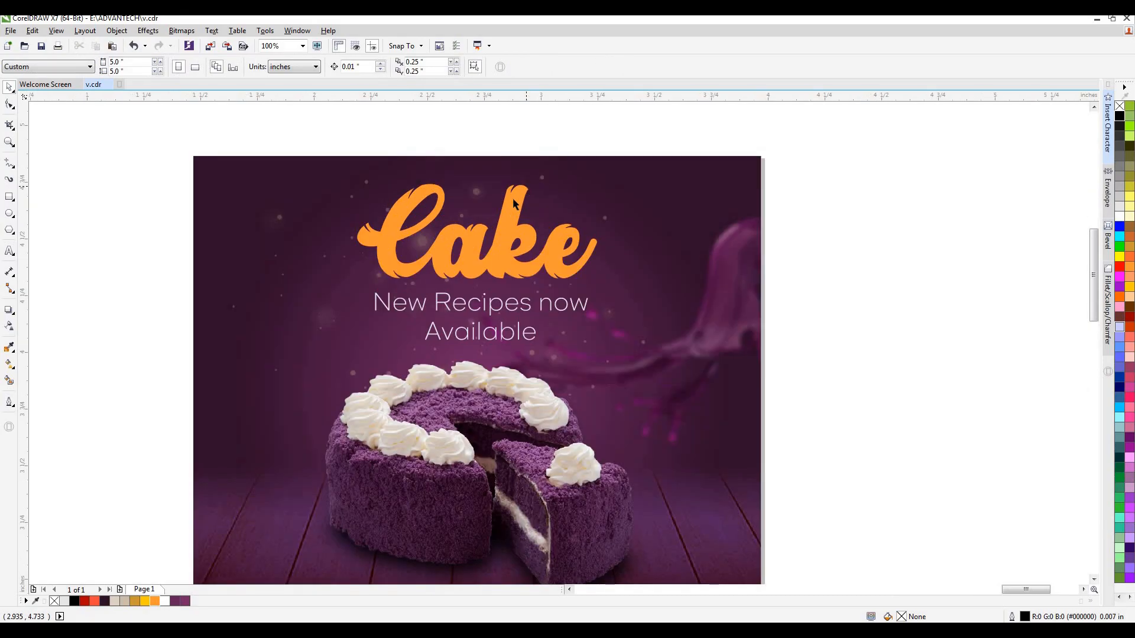
pyautogui.click(513, 197)
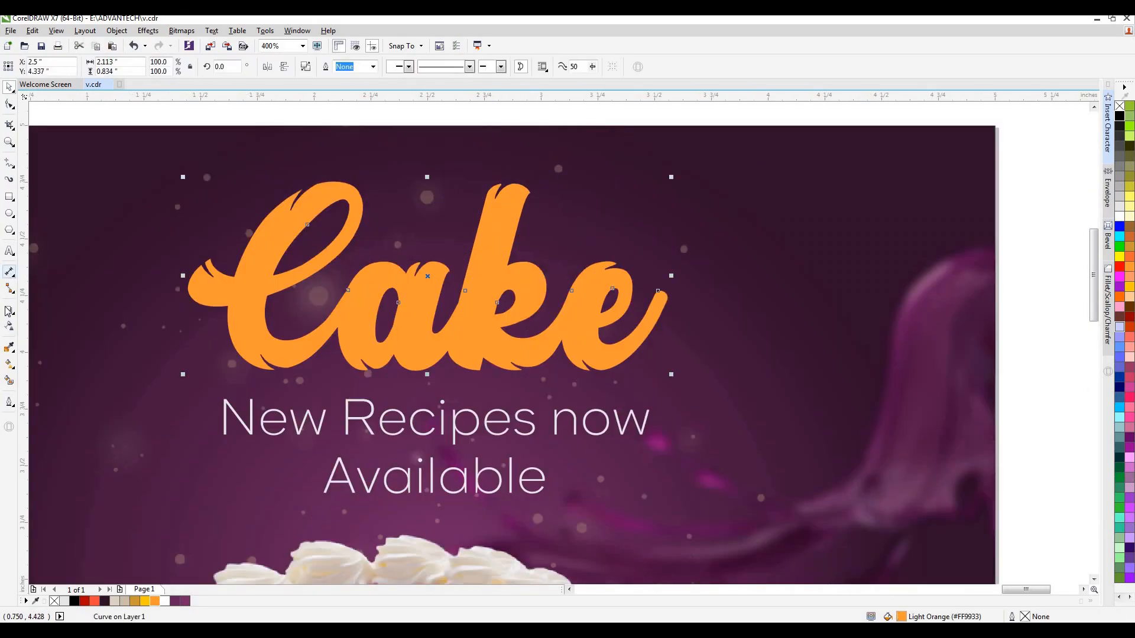
pyautogui.click(9, 309)
pyautogui.click(53, 67)
pyautogui.click(9, 87)
pyautogui.moveTo(375, 285); pyautogui.dragTo(381, 284)
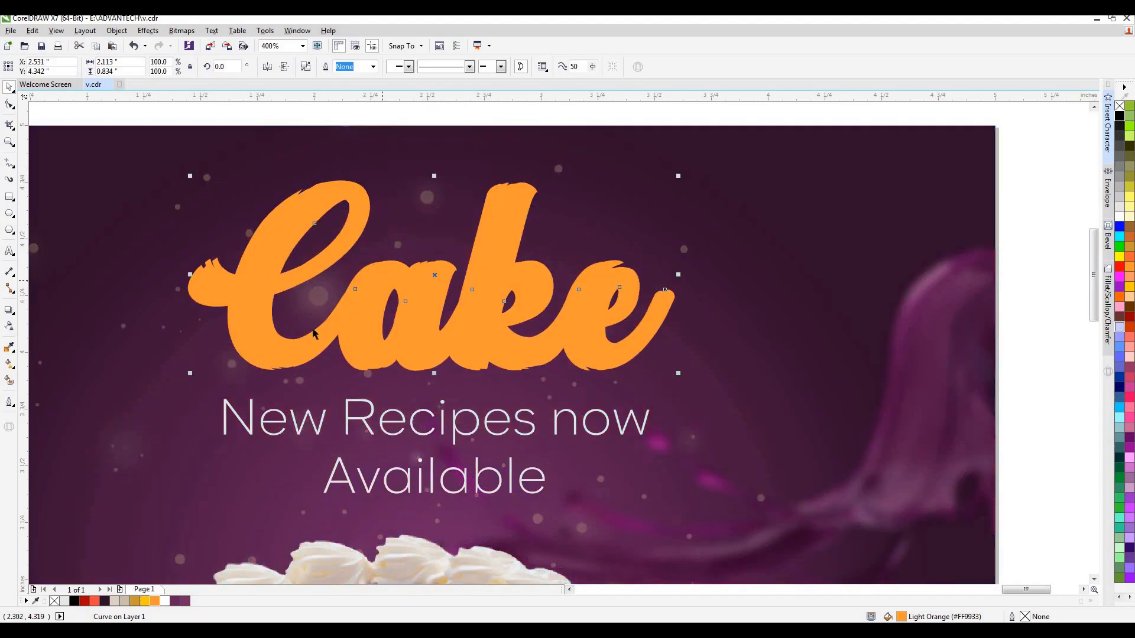
pyautogui.click(138, 600)
pyautogui.hotkey('ctrl', 'z')
pyautogui.hotkey('ctrl', 'z')
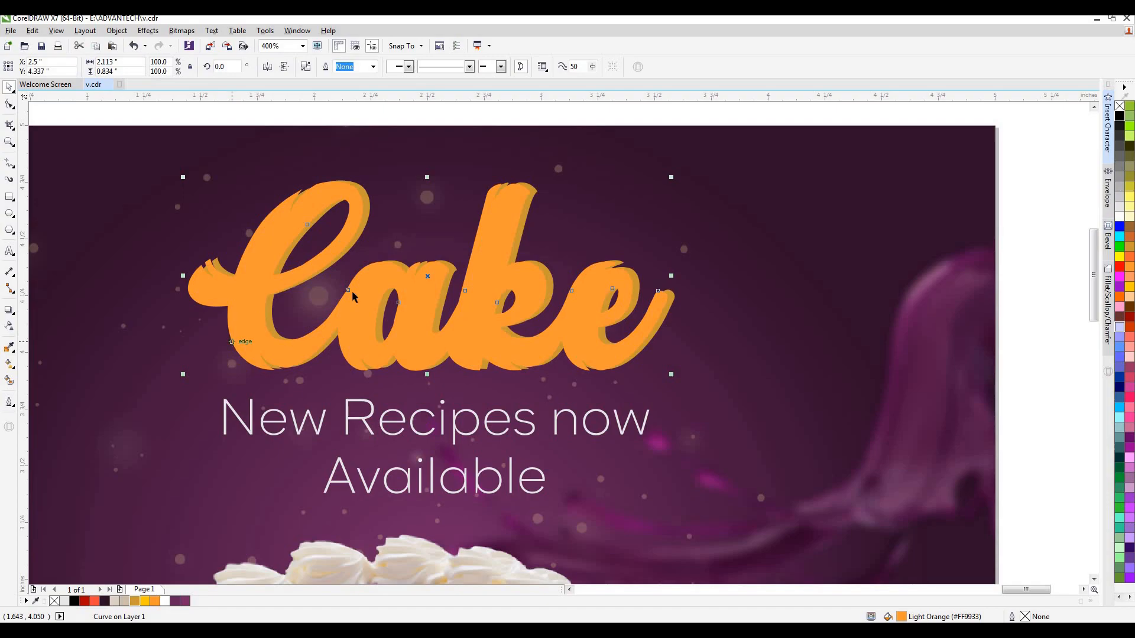
# Step: Try 10% Black on the rear copy of the Cake title and settle on the beige fill #DDD4C6
pyautogui.scroll(-2, 353, 291)
pyautogui.scroll(2, 353, 291)
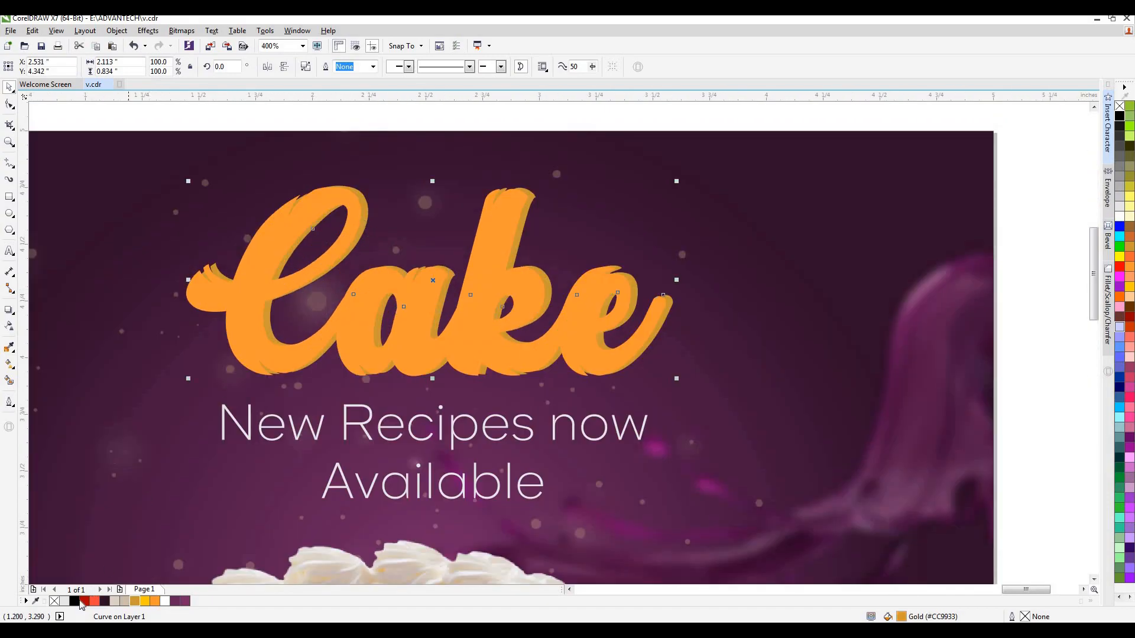
pyautogui.click(116, 600)
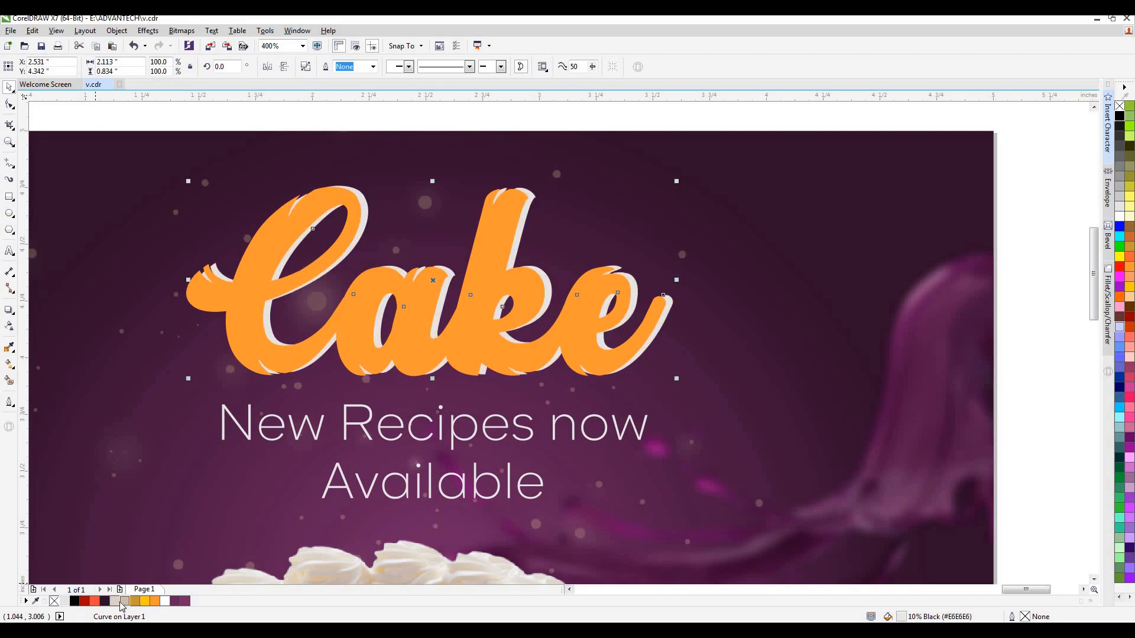
pyautogui.click(120, 600)
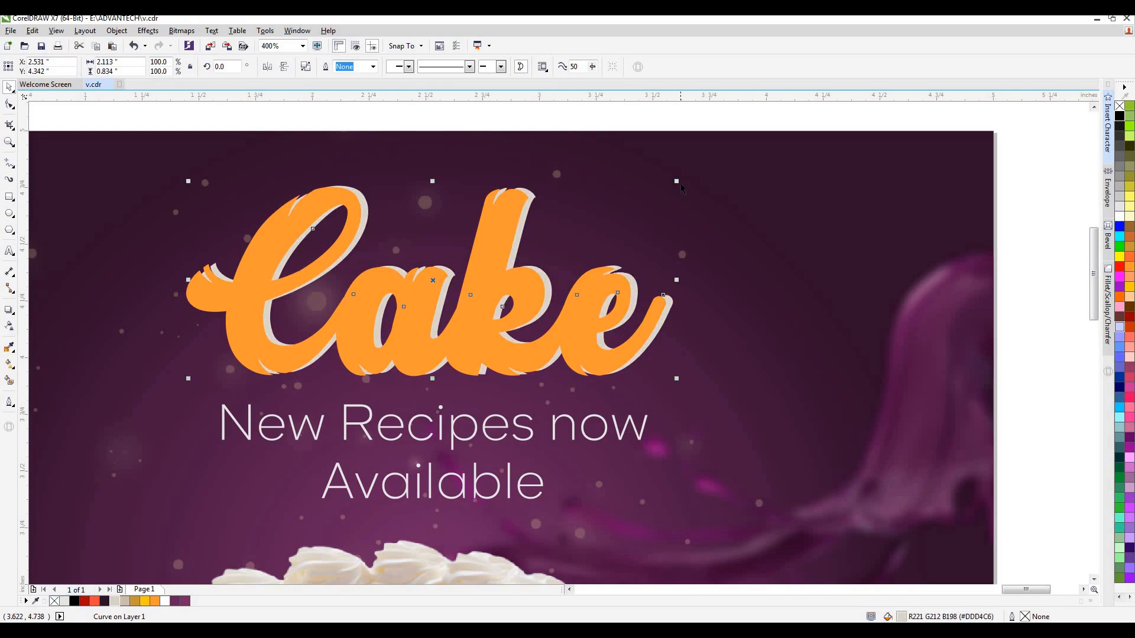
# Step: Shrink the beige rear copy of the Cake title to 97.8% and centre it behind the orange lettering at X 2.5, Y 4.337 inches
pyautogui.scroll(-5, 574, 245)
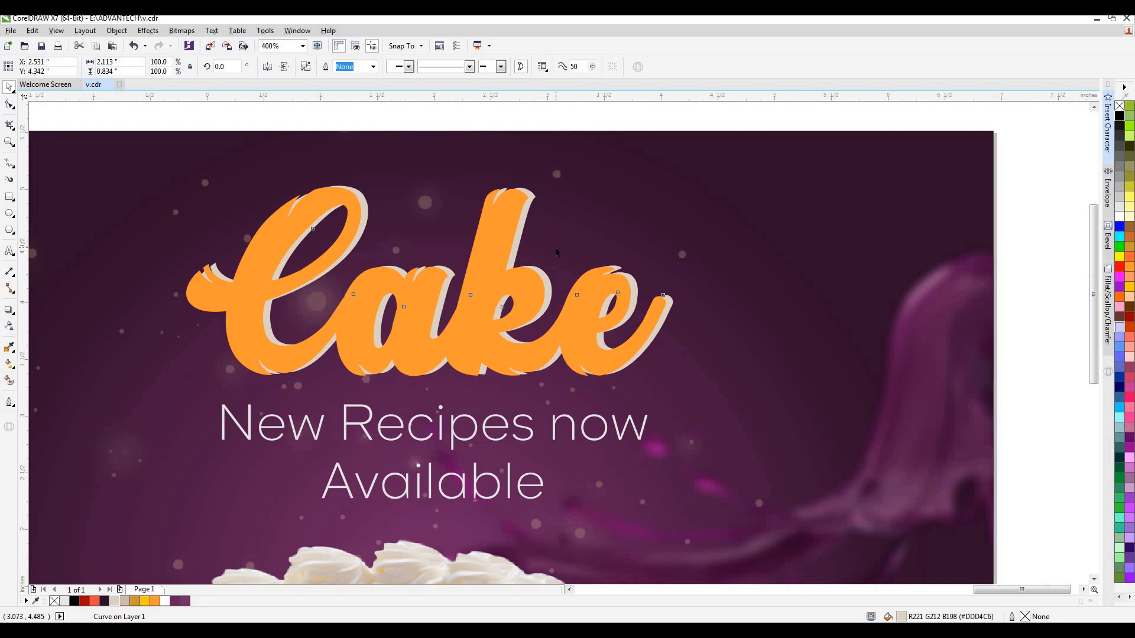
pyautogui.scroll(5, 571, 245)
pyautogui.moveTo(632, 199); pyautogui.dragTo(636, 205)
pyautogui.moveTo(383, 301); pyautogui.dragTo(382, 300)
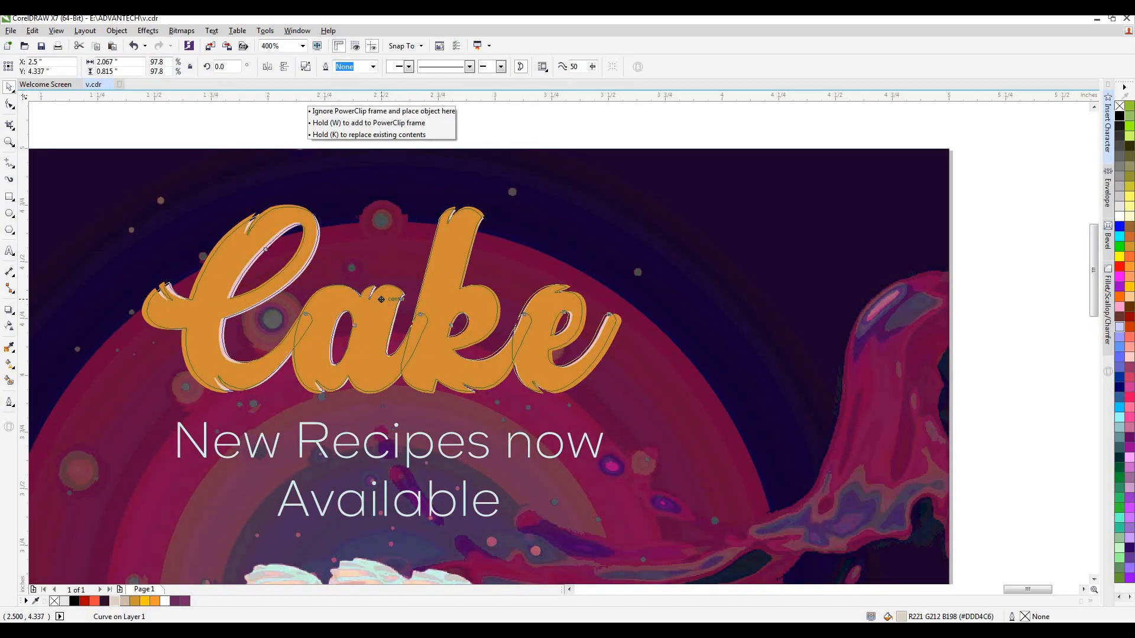
pyautogui.click(565, 173)
pyautogui.scroll(-3, 564, 173)
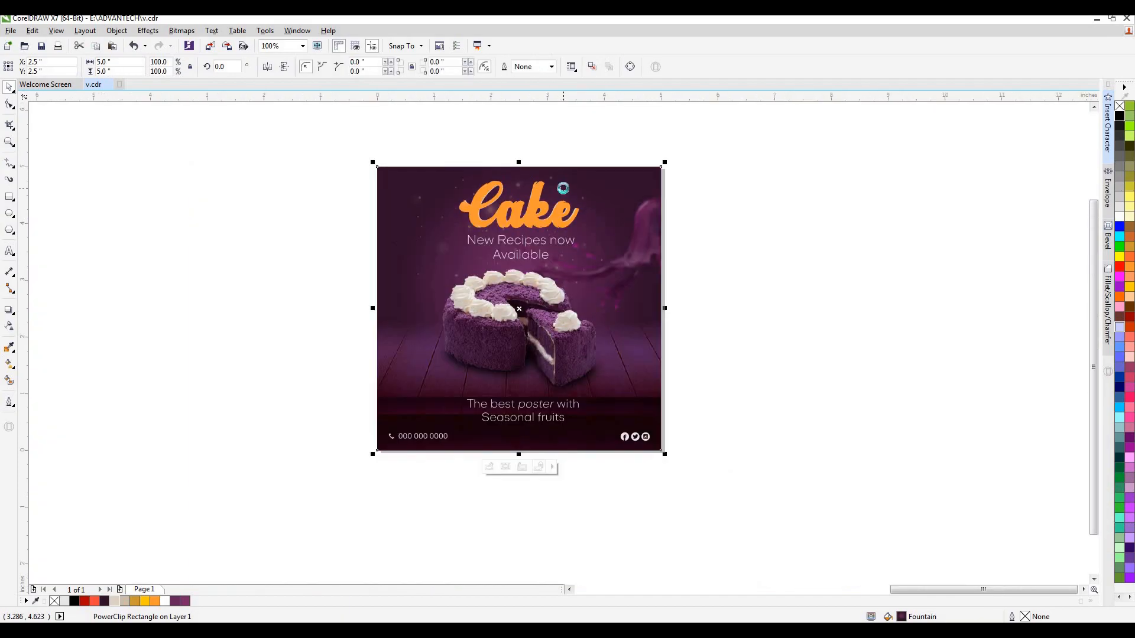
pyautogui.scroll(2, 471, 271)
pyautogui.scroll(-1, 487, 265)
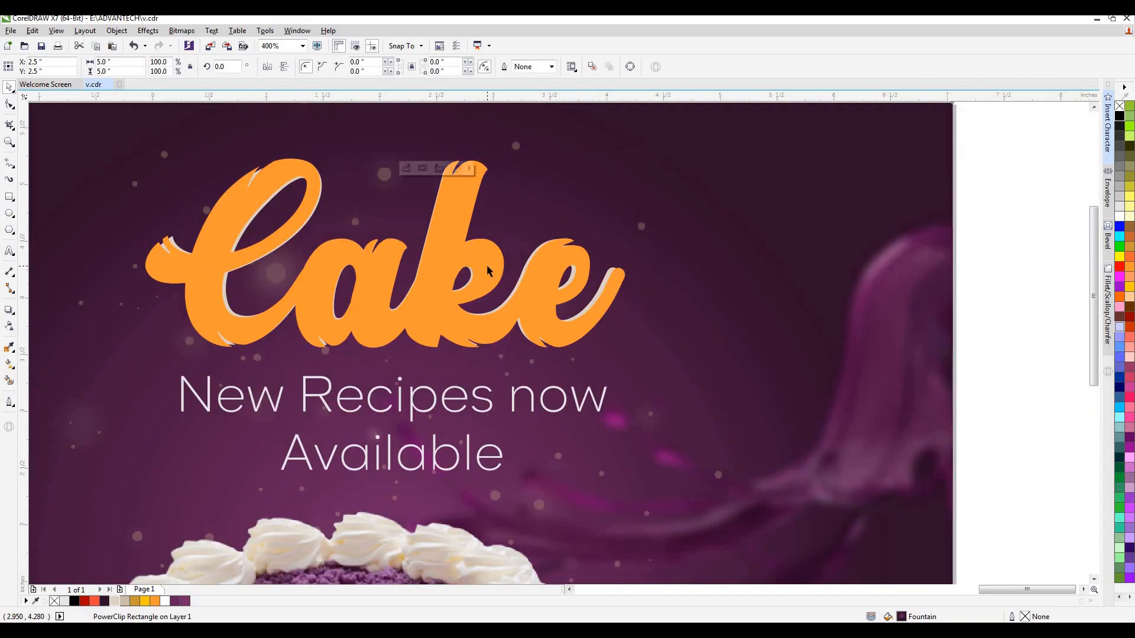
# Step: Group the two Cake title layers and apply a preset Multiply drop shadow with opacity 22 and feathering 2 to the group
pyautogui.moveTo(272, 156); pyautogui.dragTo(593, 324)
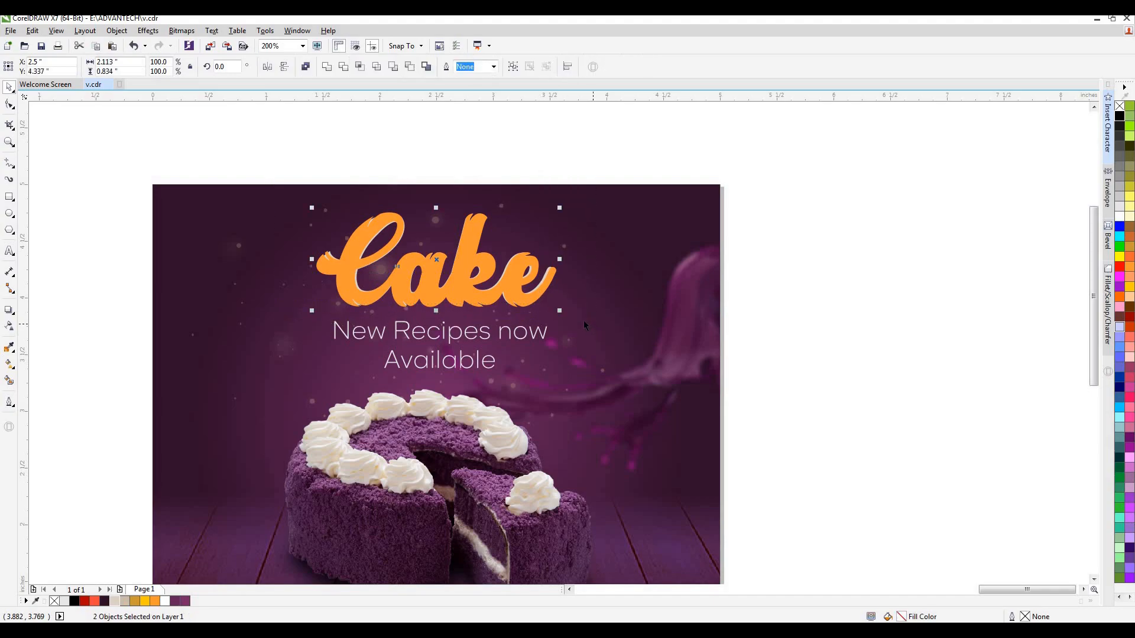
pyautogui.hotkey('ctrl', 'g')
pyautogui.click(9, 310)
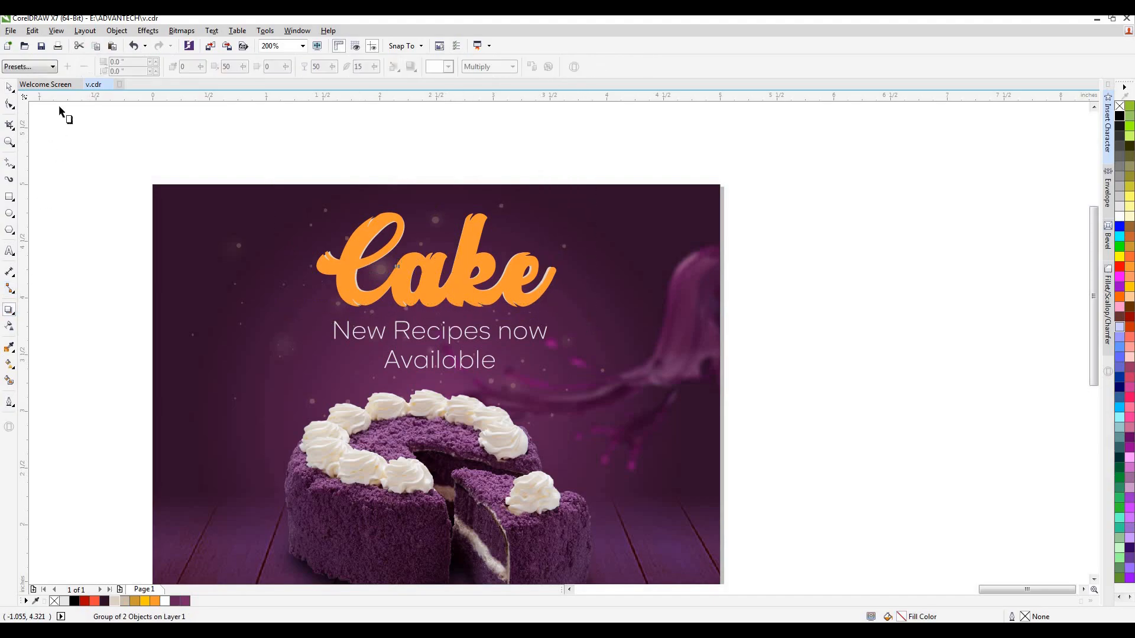
pyautogui.click(53, 67)
pyautogui.click(27, 89)
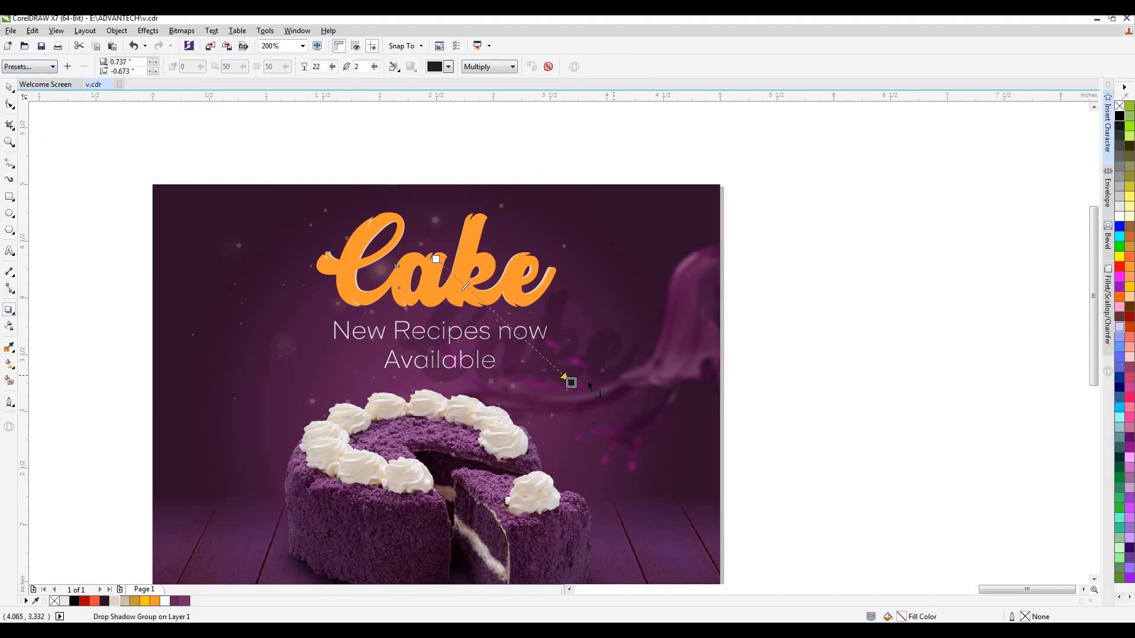
# Step: Pull the Cake title's shadow in to an offset of about 0.032 by -0.036 inches and raise its opacity to 56
pyautogui.moveTo(571, 383); pyautogui.dragTo(488, 313)
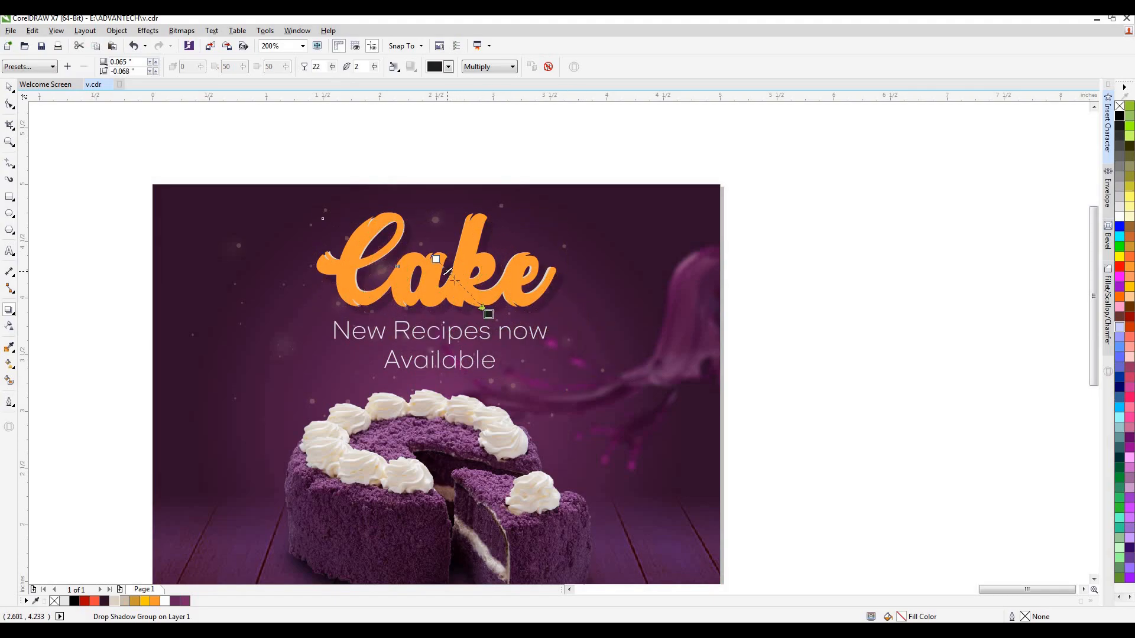
pyautogui.moveTo(487, 304); pyautogui.dragTo(461, 288)
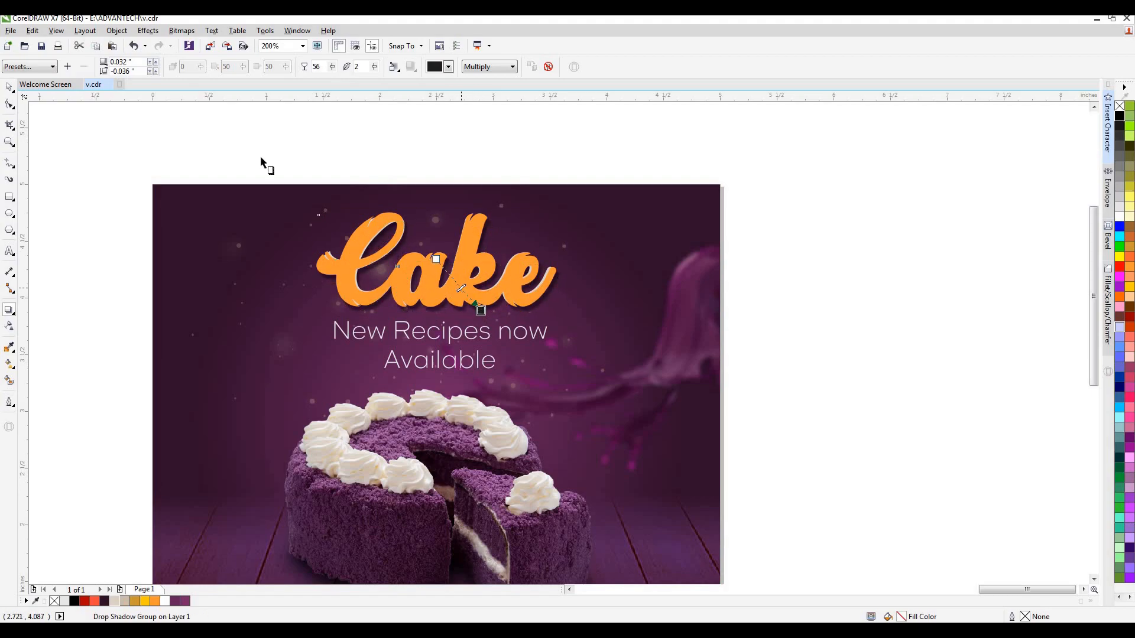
pyautogui.click(7, 87)
pyautogui.click(81, 112)
pyautogui.scroll(-1, 459, 216)
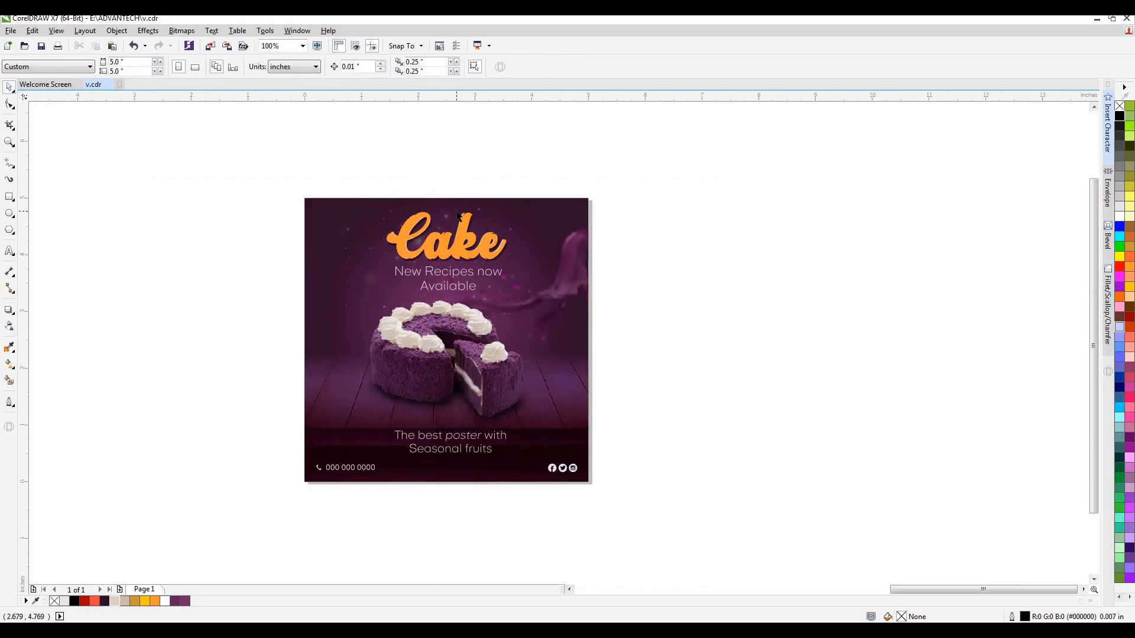
pyautogui.scroll(2, 457, 214)
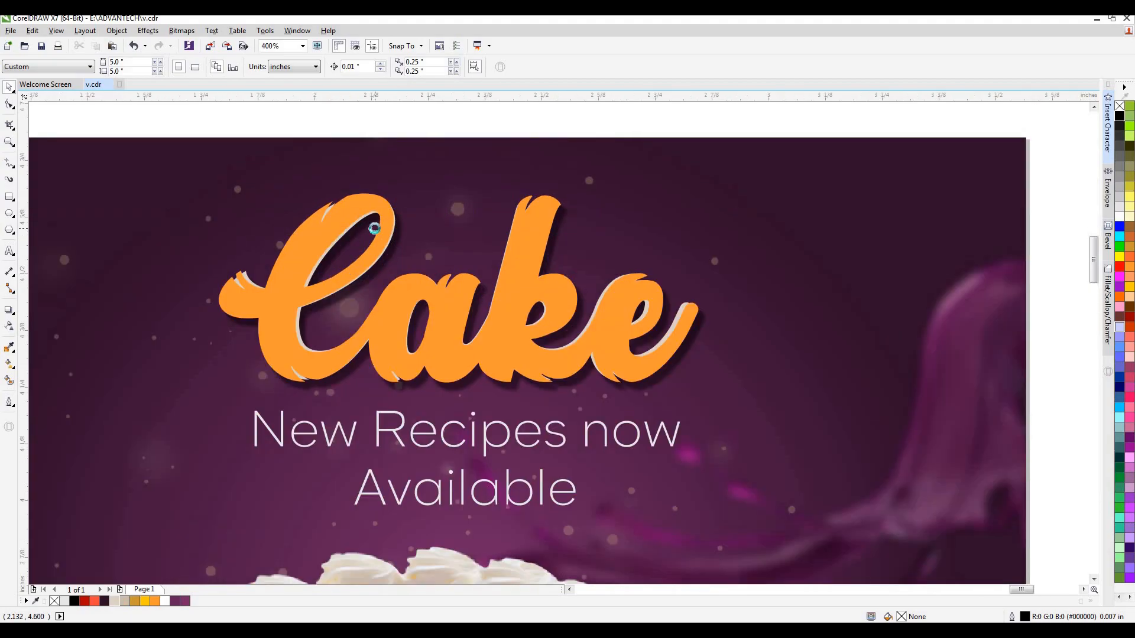
pyautogui.scroll(2, 376, 229)
pyautogui.click(445, 236)
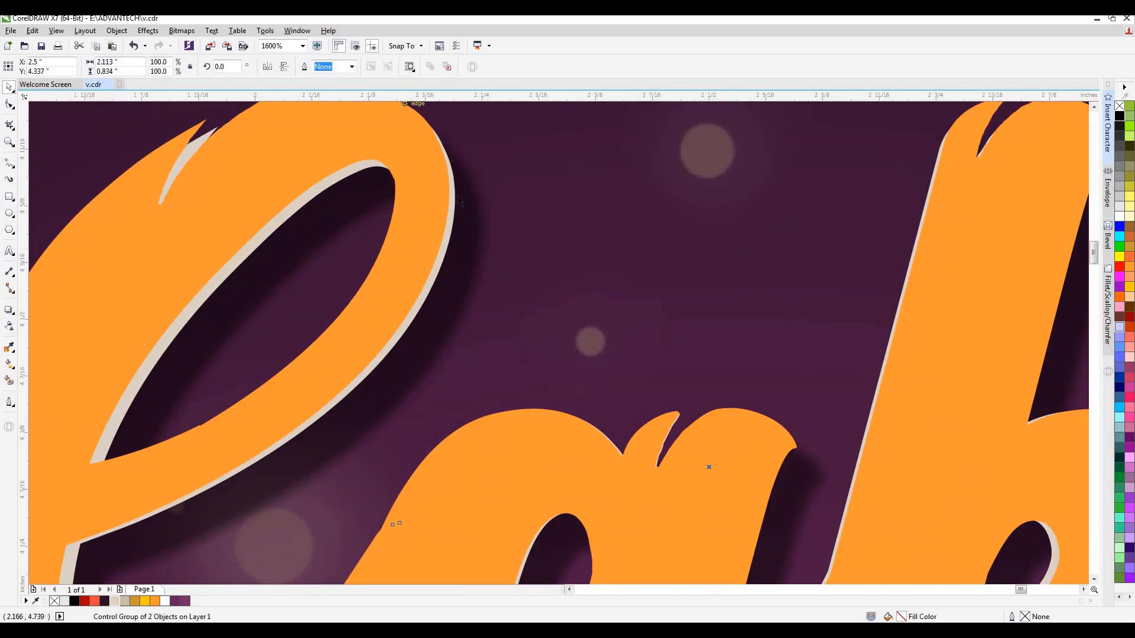
pyautogui.scroll(-4, 456, 204)
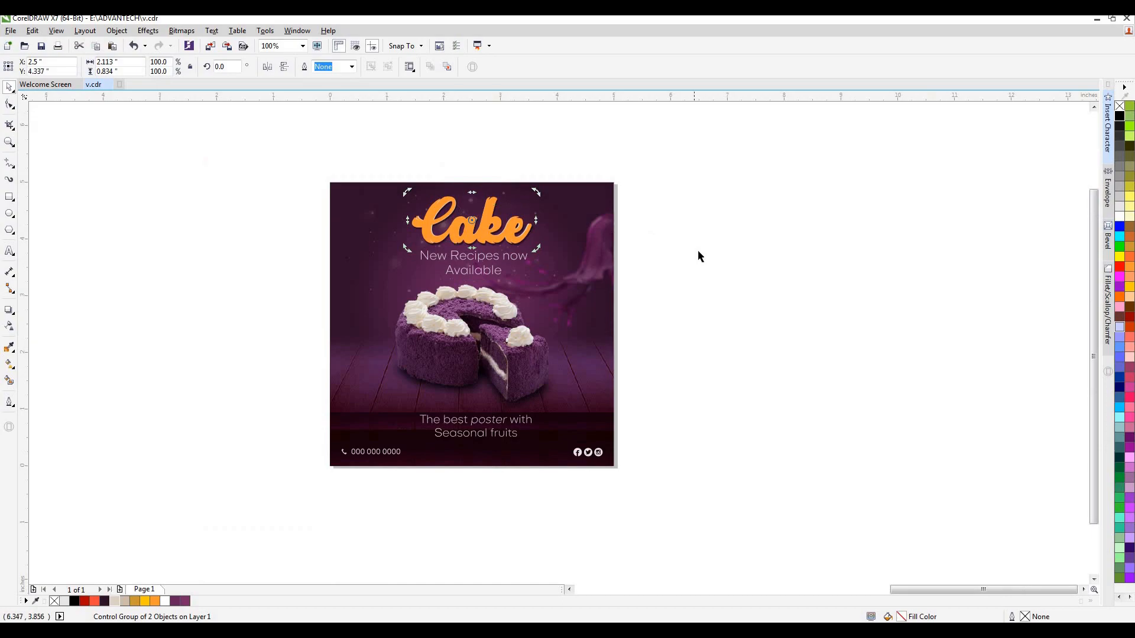
pyautogui.click(694, 248)
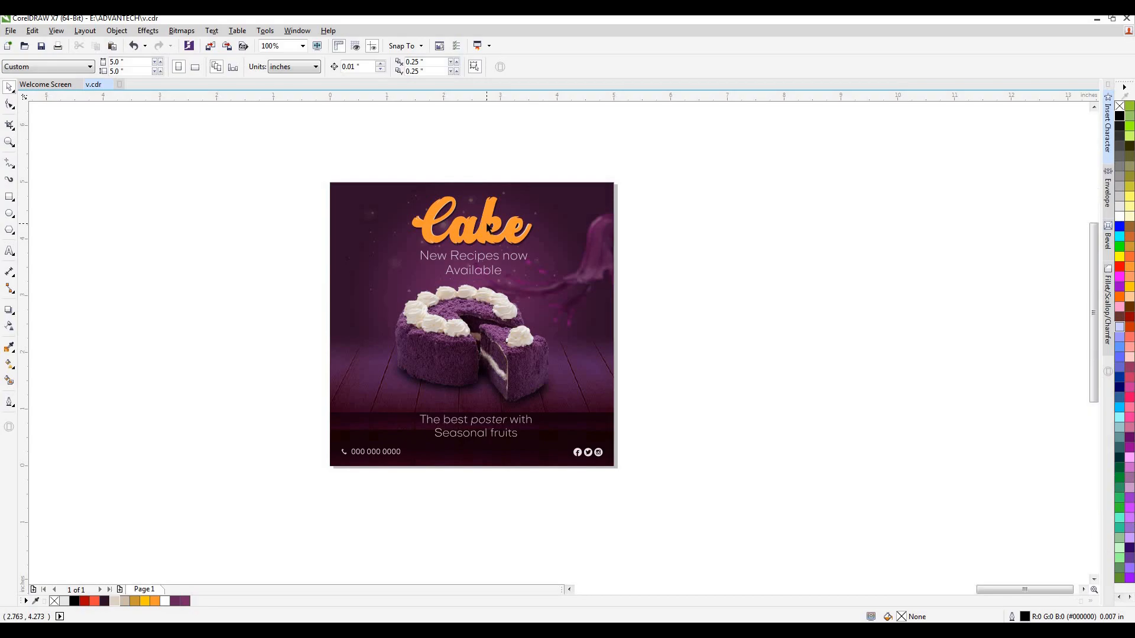
# Step: Add the text "LOGO" in Arial at about 6.8 pt, place it in the poster's upper-left corner and give it a near-white fill
pyautogui.scroll(1, 488, 229)
pyautogui.click(9, 196)
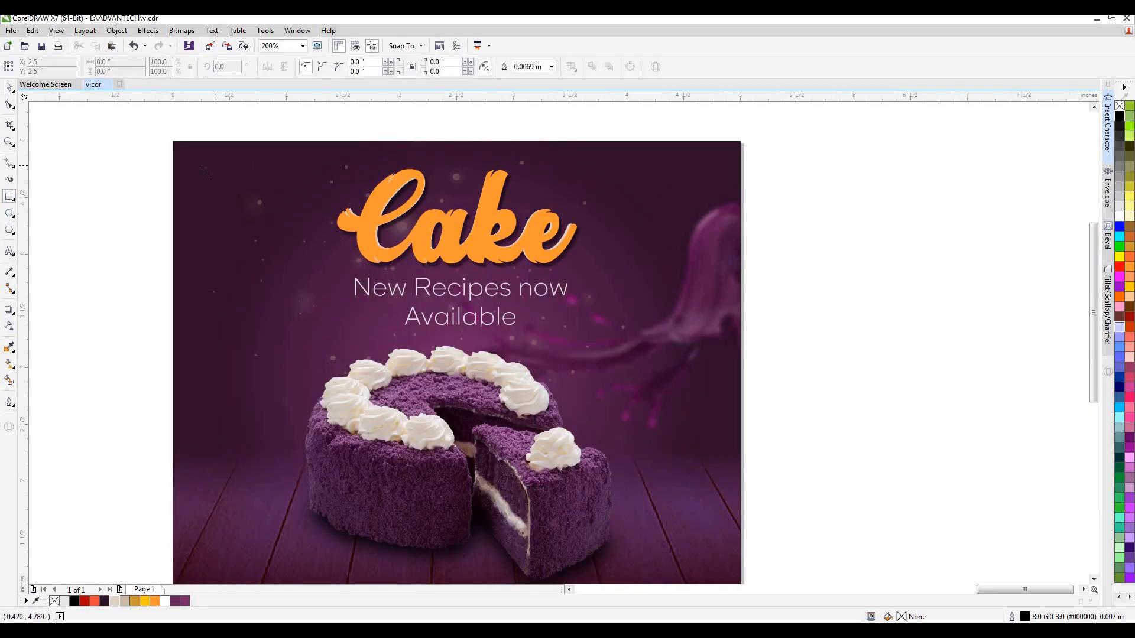
pyautogui.click(86, 244)
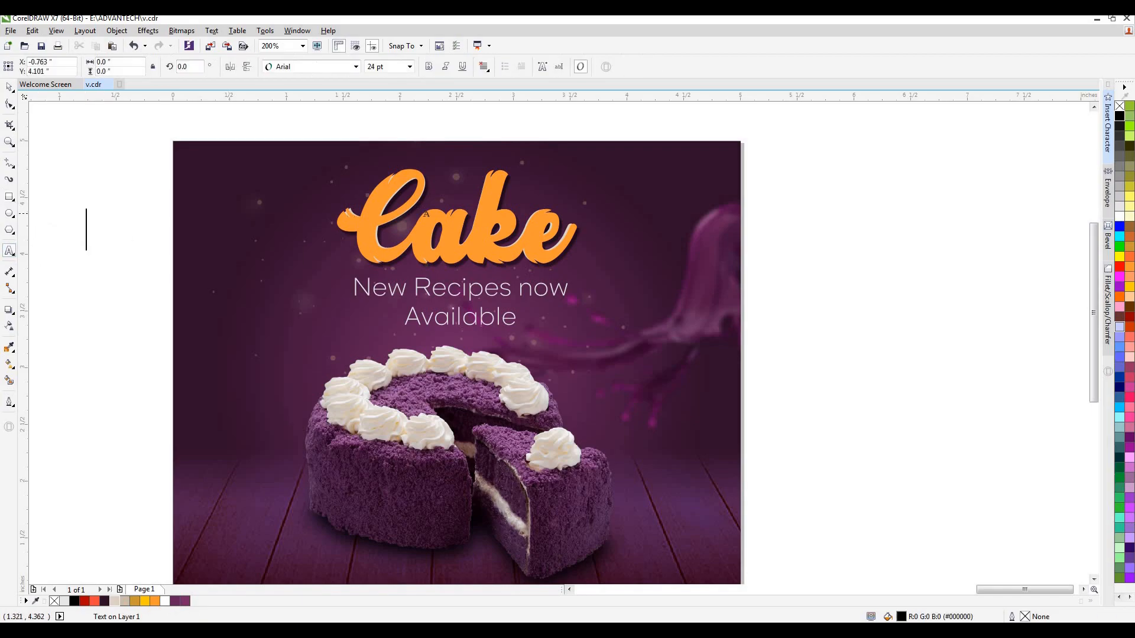
pyautogui.write('LOGO')
pyautogui.click(9, 87)
pyautogui.moveTo(197, 245); pyautogui.dragTo(214, 173)
pyautogui.click(65, 602)
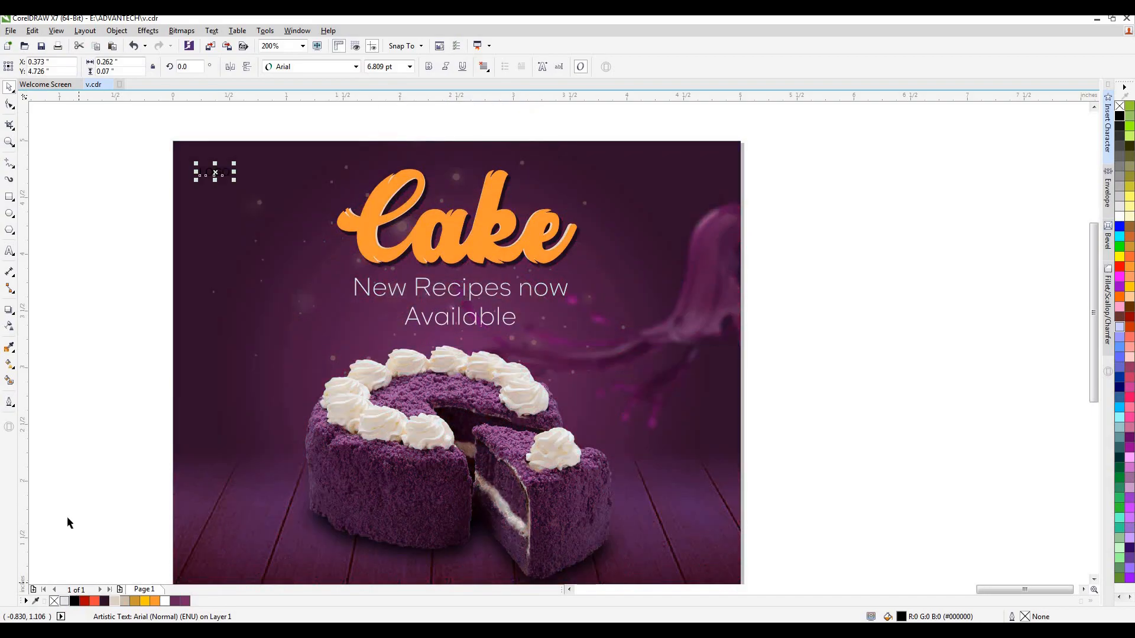
# Step: Enlarge the LOGO text slightly, keeping it in the poster's upper-left corner
pyautogui.click(65, 520)
pyautogui.scroll(-1, 410, 178)
pyautogui.click(314, 175)
pyautogui.moveTo(324, 180); pyautogui.dragTo(335, 183)
pyautogui.click(283, 218)
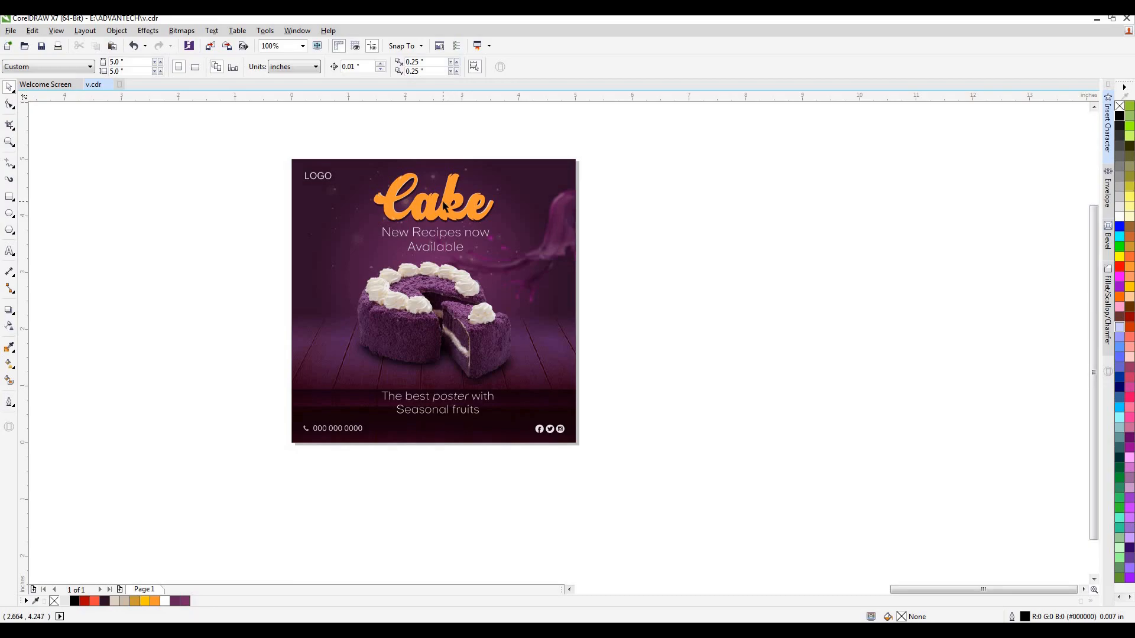
pyautogui.scroll(2, 443, 202)
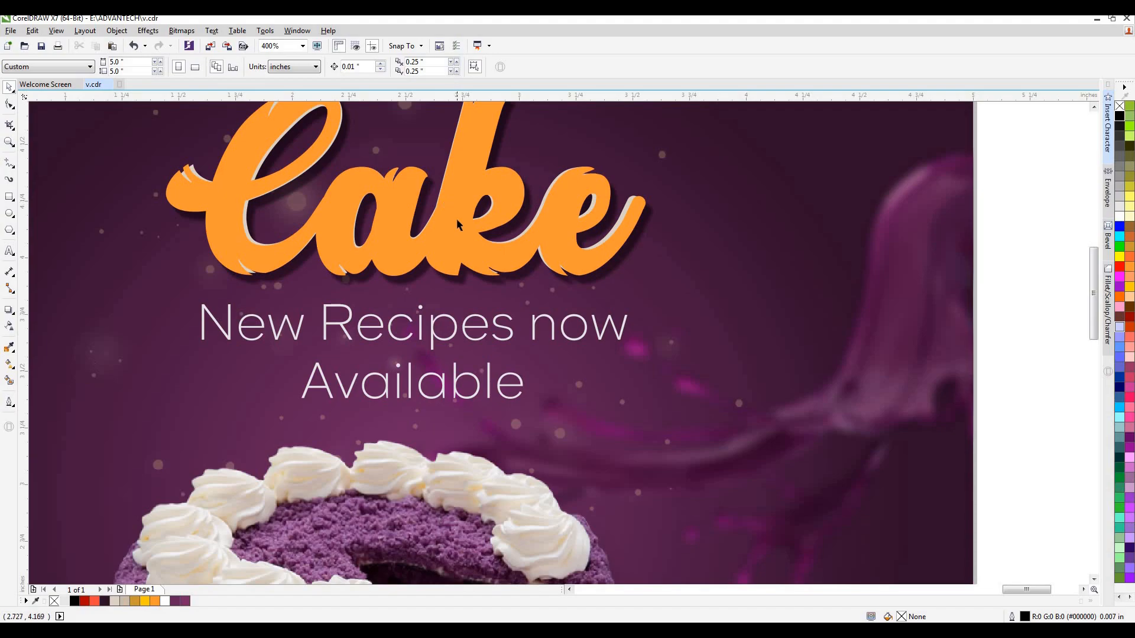
pyautogui.click(458, 221)
pyautogui.scroll(-2, 469, 220)
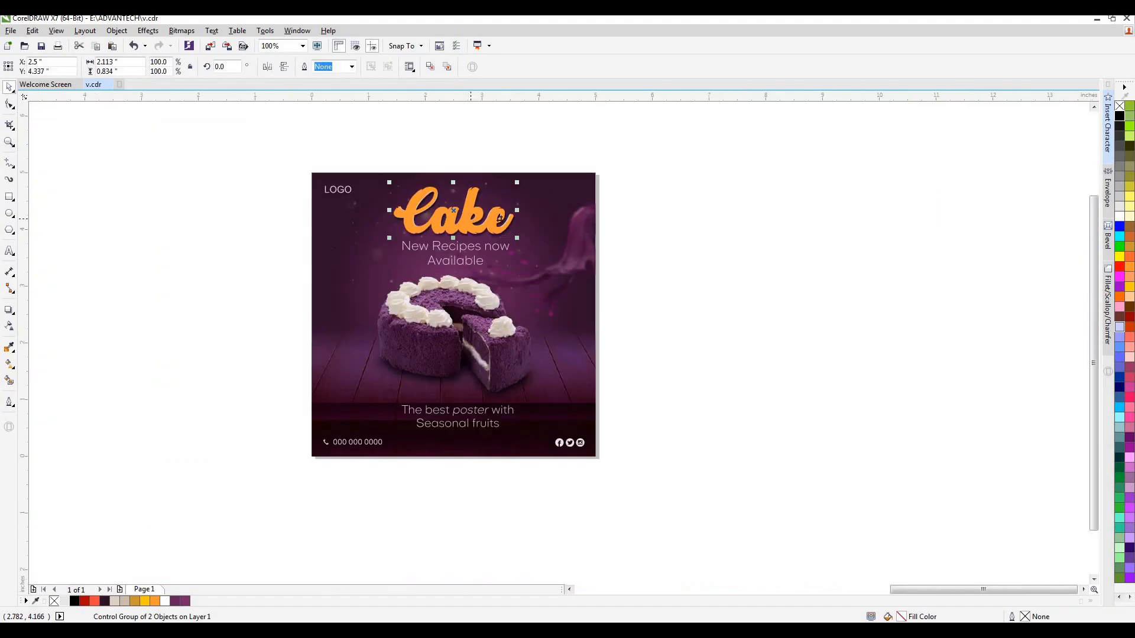
pyautogui.click(670, 227)
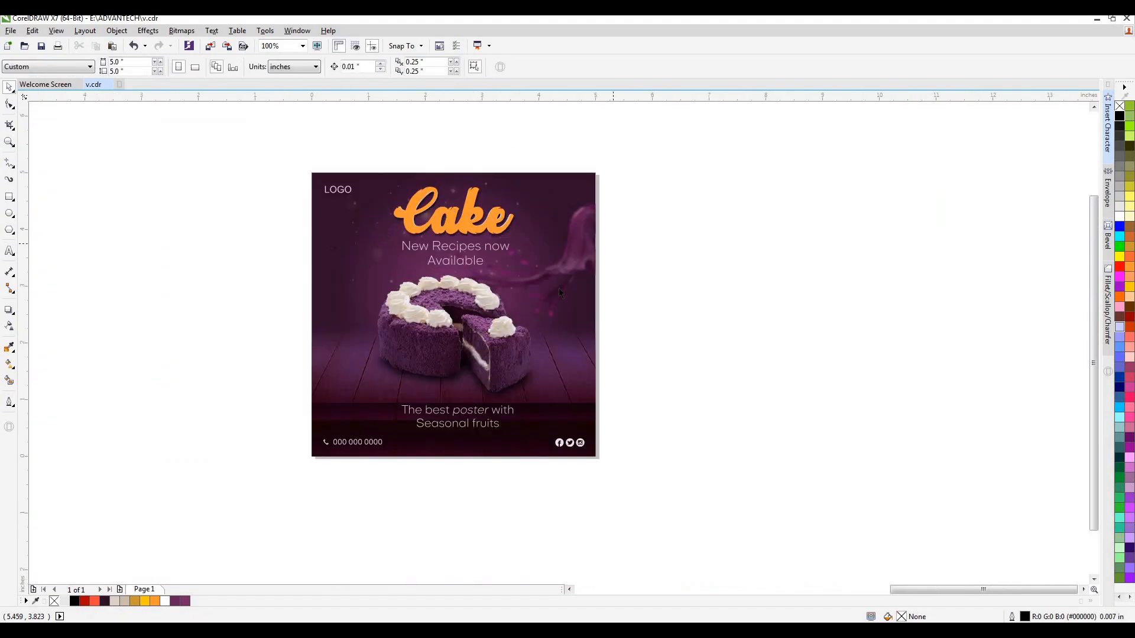
# Step: Duplicate the purple splash inside the background PowerClip, mirror the copy horizontally and place it at the poster's lower-left edge, centred near X 0.029, Y 1.113 inches
pyautogui.click(527, 325)
pyautogui.click(424, 475)
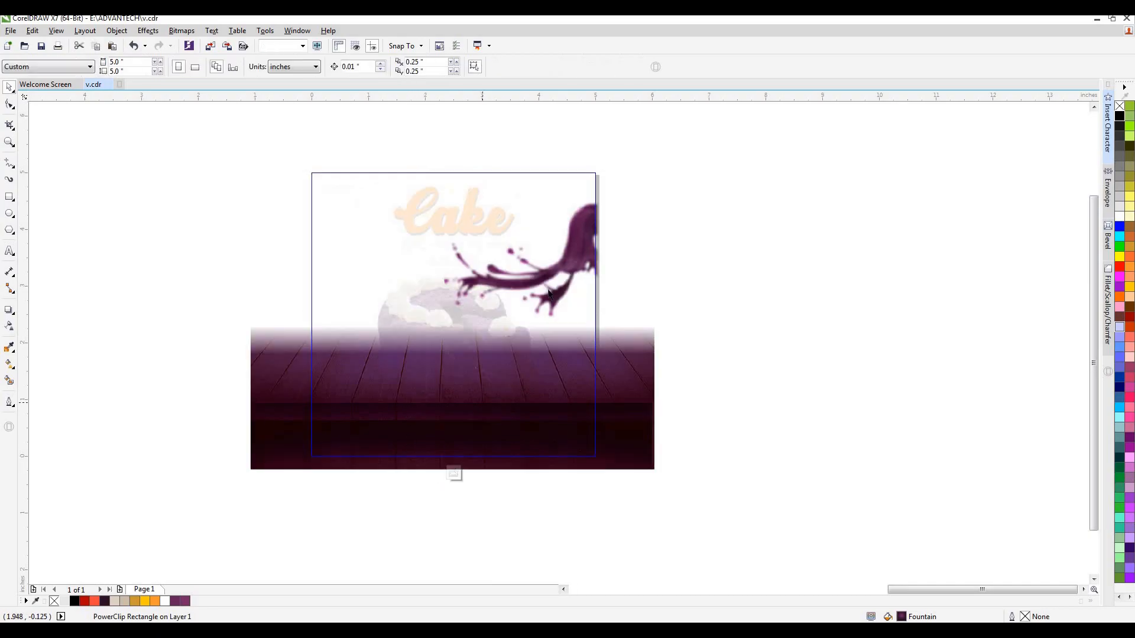
pyautogui.click(585, 268)
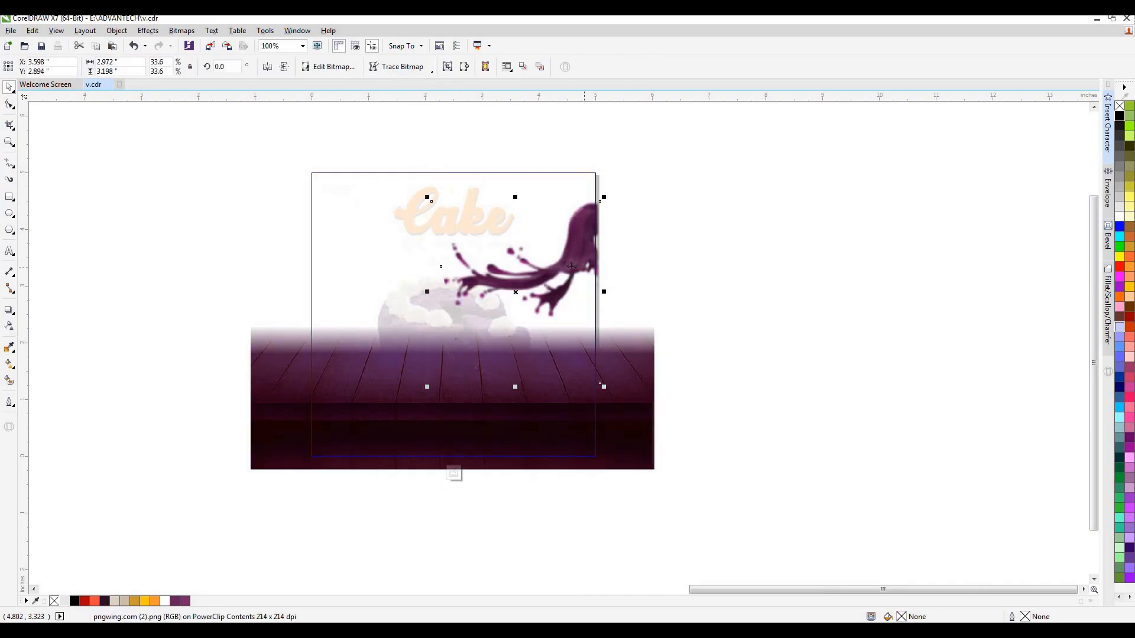
pyautogui.moveTo(584, 268); pyautogui.dragTo(370, 383)
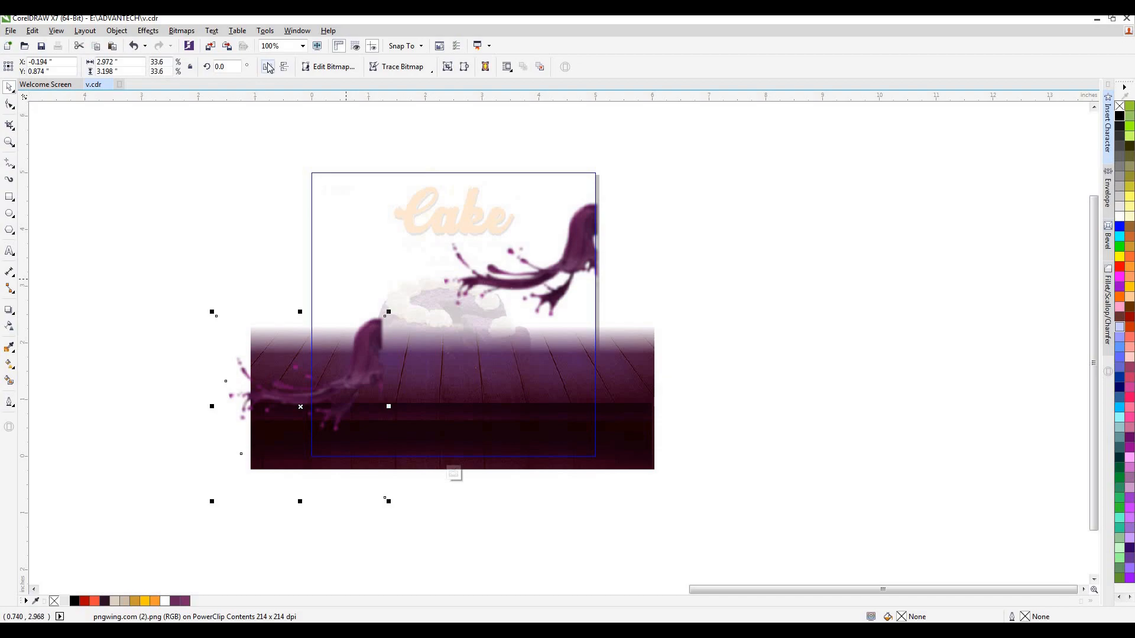
pyautogui.click(268, 67)
pyautogui.moveTo(240, 378); pyautogui.dragTo(253, 365)
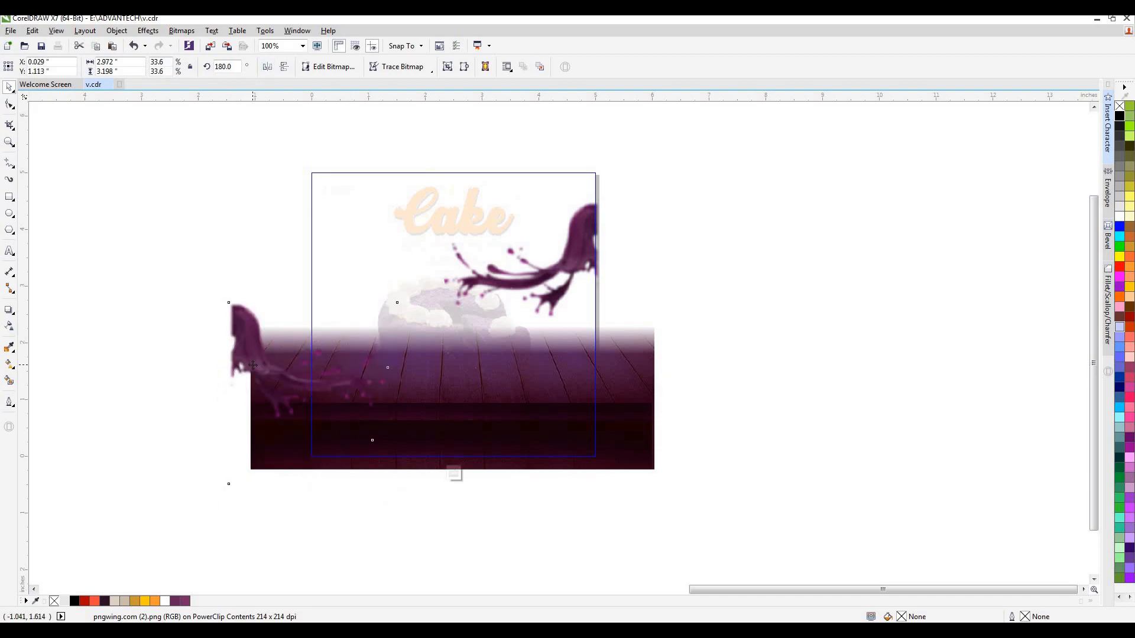
pyautogui.click(454, 474)
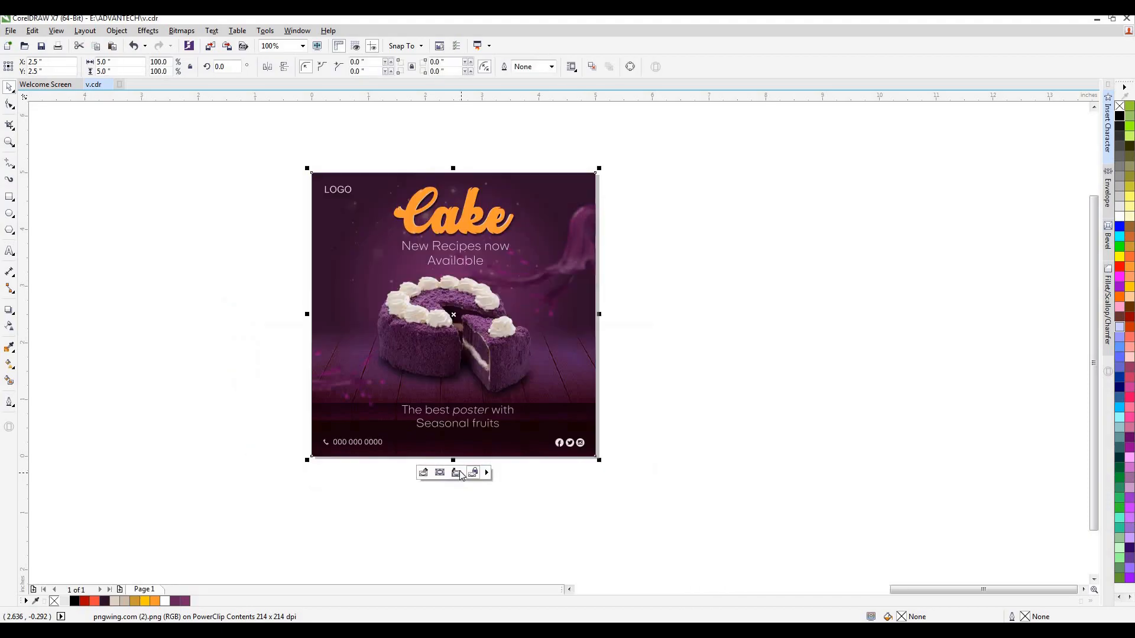
pyautogui.click(661, 392)
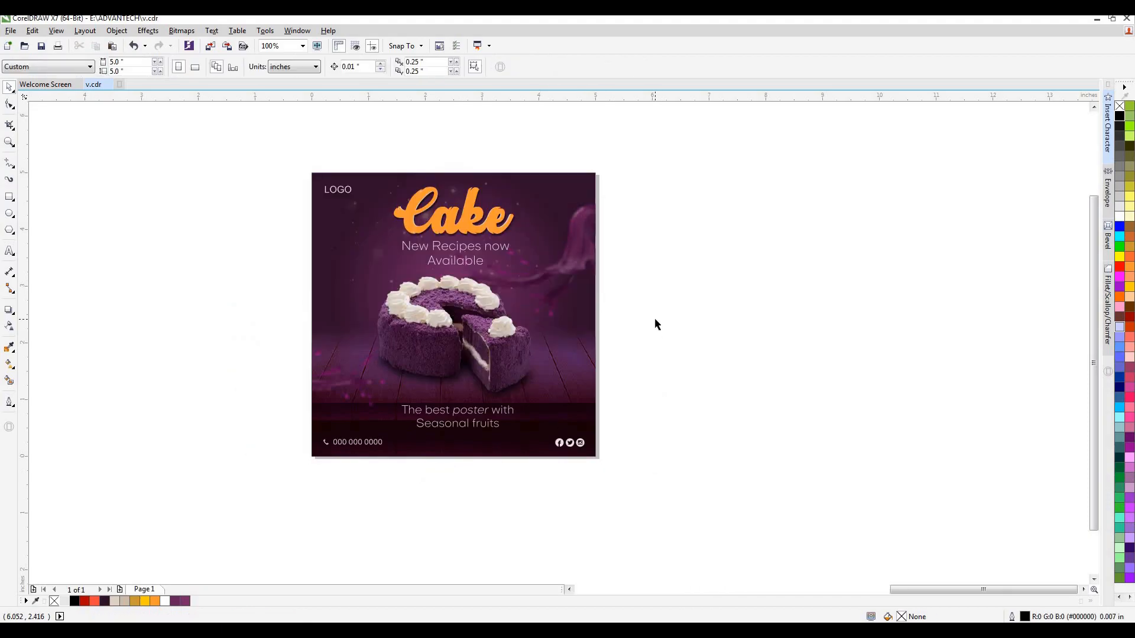
# Step: Recolour the three social icons and the phone line with the same orange as the Cake title
pyautogui.hotkey('ctrl', 'z')
pyautogui.moveTo(638, 431); pyautogui.dragTo(513, 494)
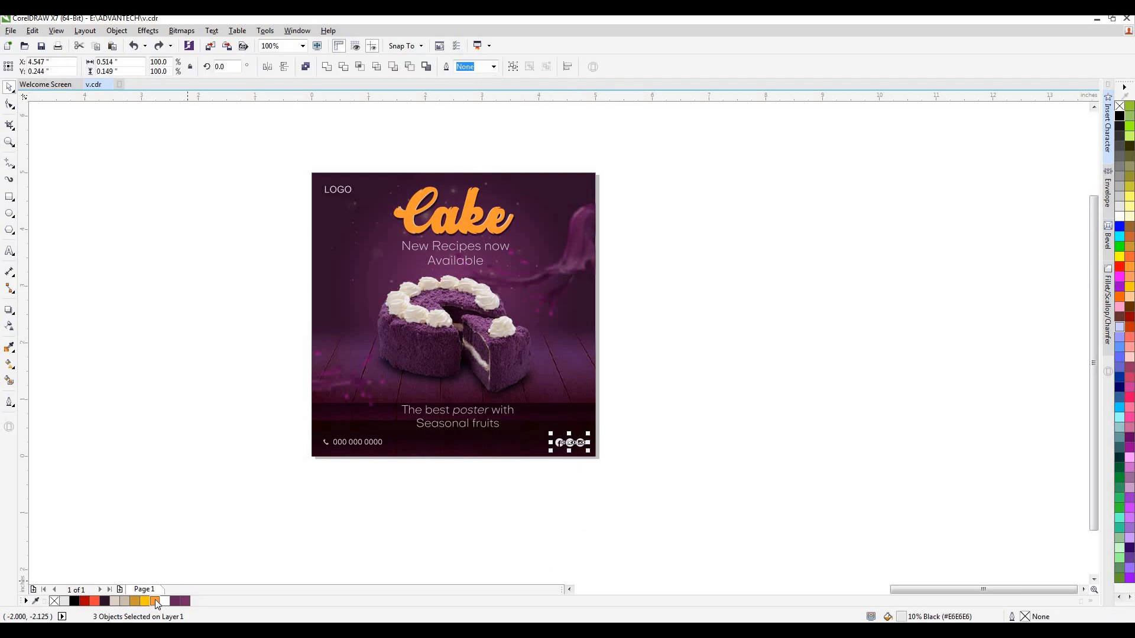
pyautogui.click(207, 523)
pyautogui.moveTo(228, 499); pyautogui.dragTo(396, 444)
pyautogui.moveTo(291, 483); pyautogui.dragTo(401, 433)
pyautogui.click(154, 599)
pyautogui.click(168, 557)
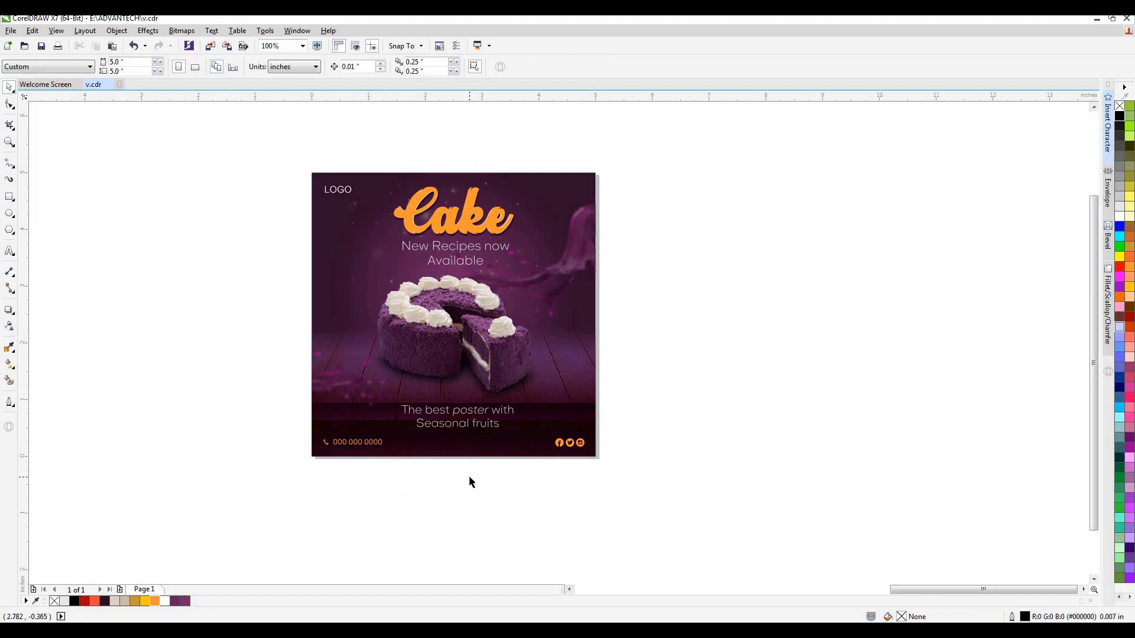
# Step: Enlarge the cake image to about 3.134 by 2.502 inches and position it near X 2.575, Y 2.022 inches
pyautogui.click(482, 361)
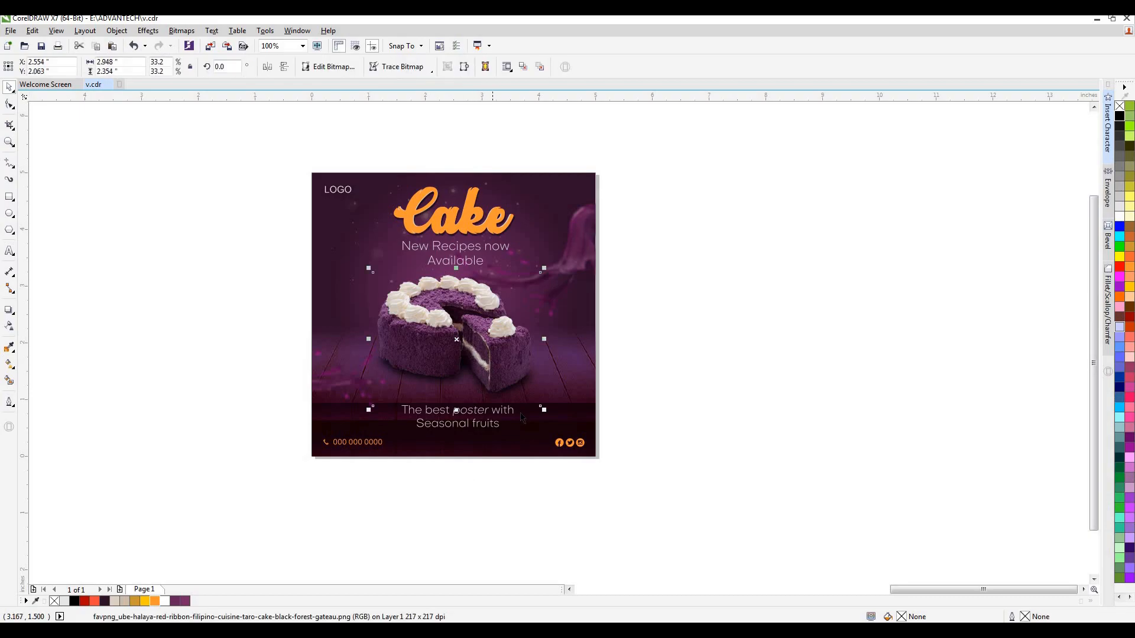
pyautogui.moveTo(543, 409); pyautogui.dragTo(554, 417)
pyautogui.moveTo(491, 331); pyautogui.dragTo(487, 328)
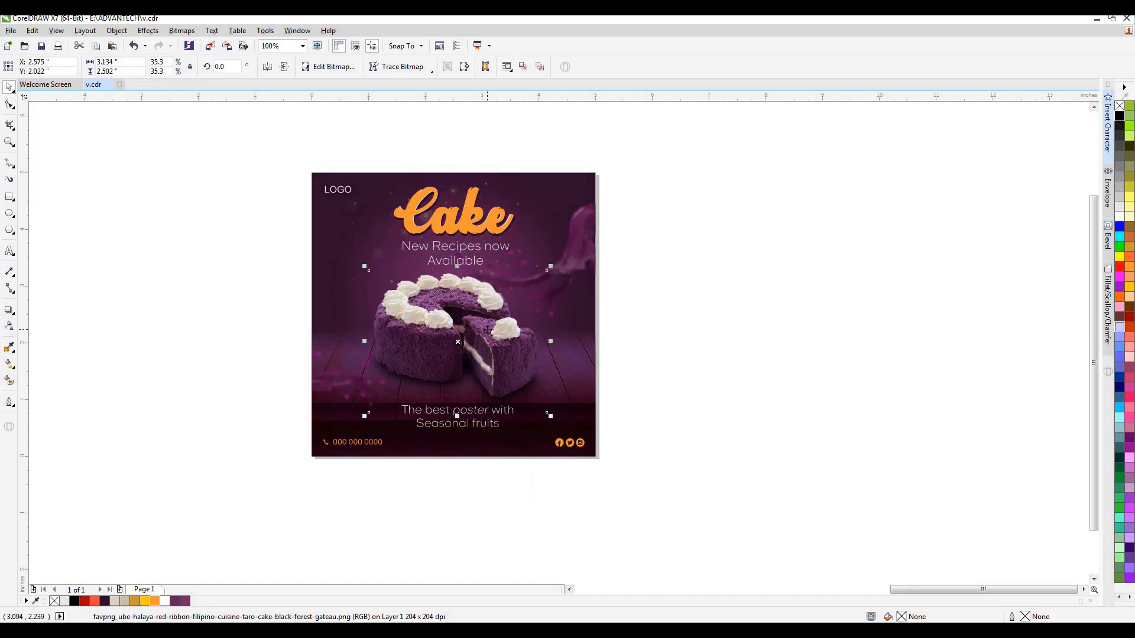
pyautogui.click(669, 304)
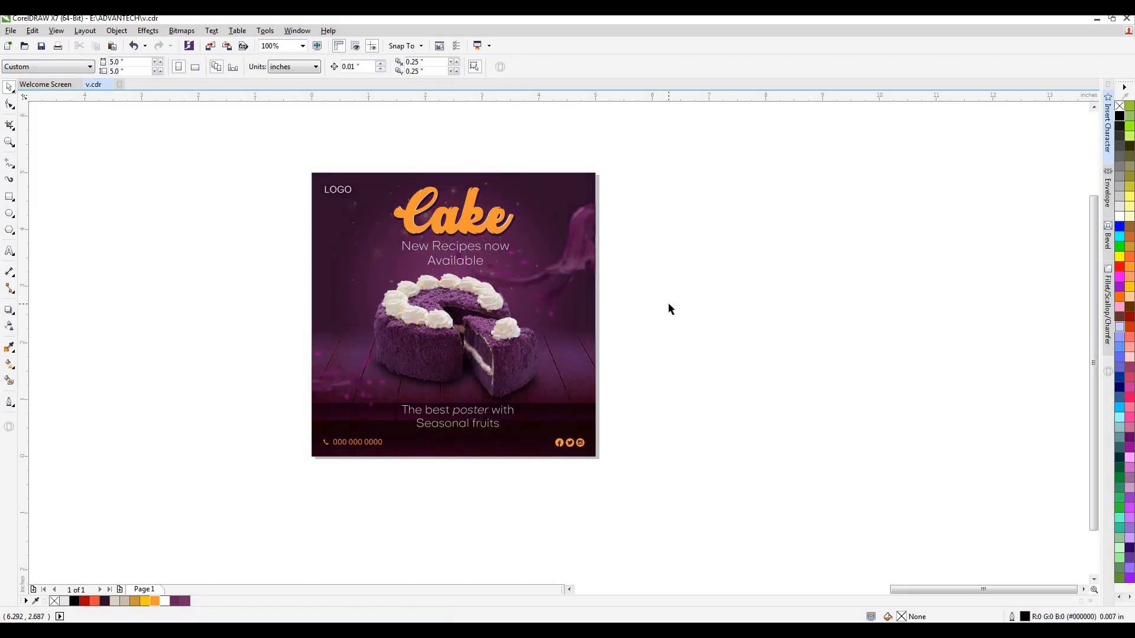